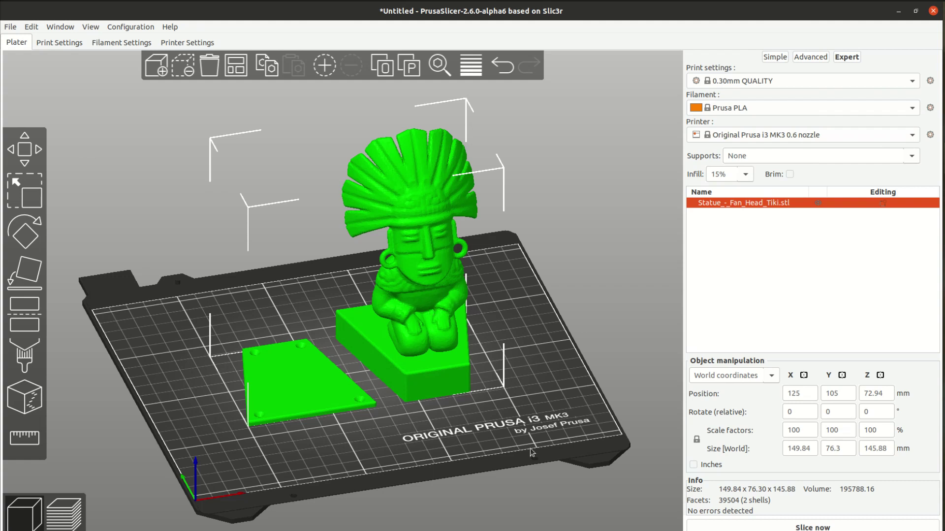
Scale the tiki statue model uniformly to a height of 15 mm.
drag(478, 448, 486, 438)
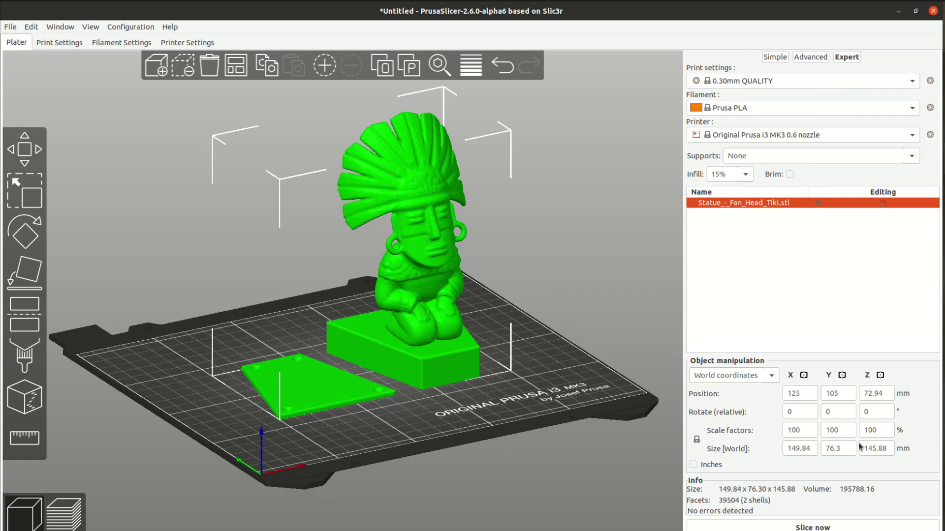
double_click(874, 452)
click(874, 453)
drag(891, 449, 861, 452)
text(15)
key(Return)
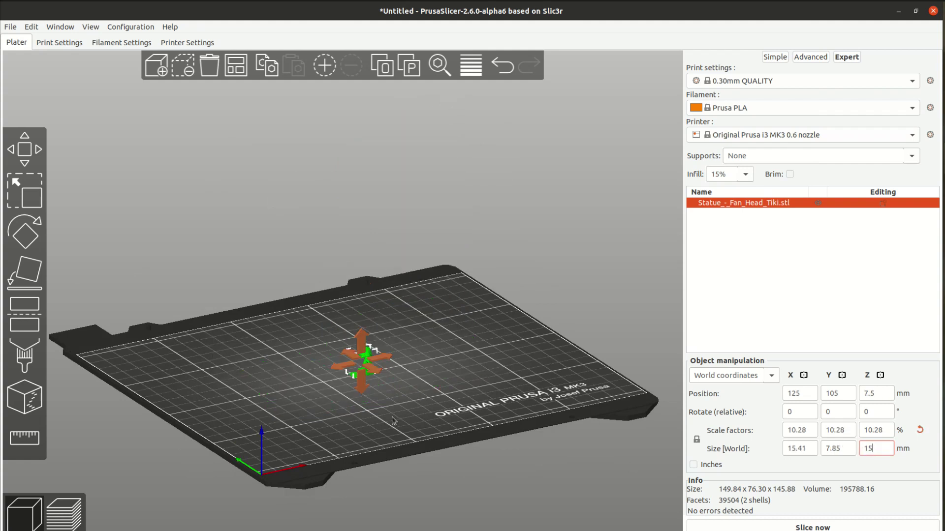
Slice the scaled-down statue and examine the headdress layers in the preview from the front and back.
scroll(373, 424, up, 5)
scroll(477, 465, down, 4)
scroll(305, 293, up, 7)
scroll(305, 293, up, 3)
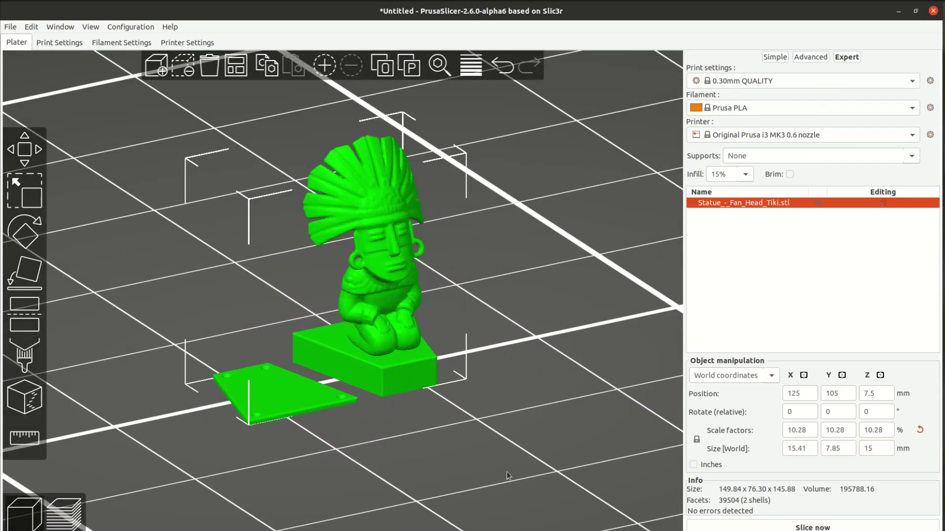
click(797, 525)
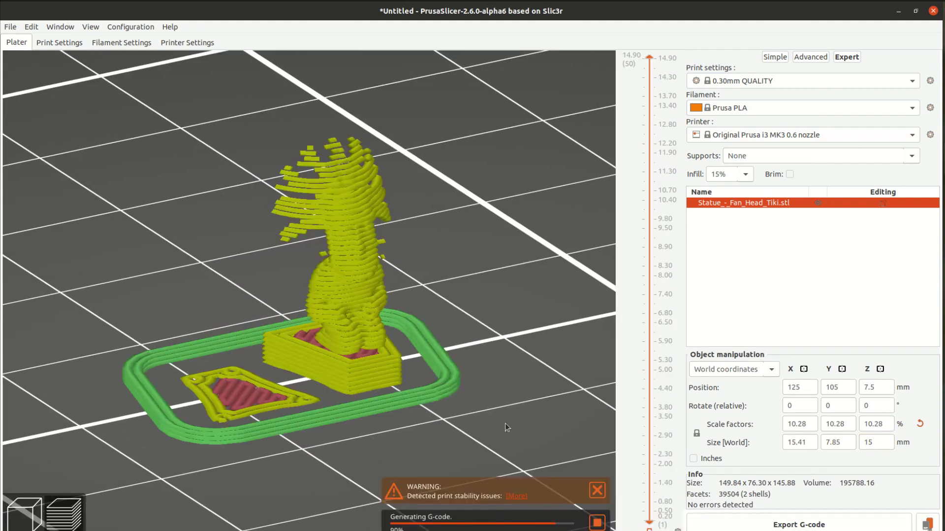
drag(51, 307, 180, 301)
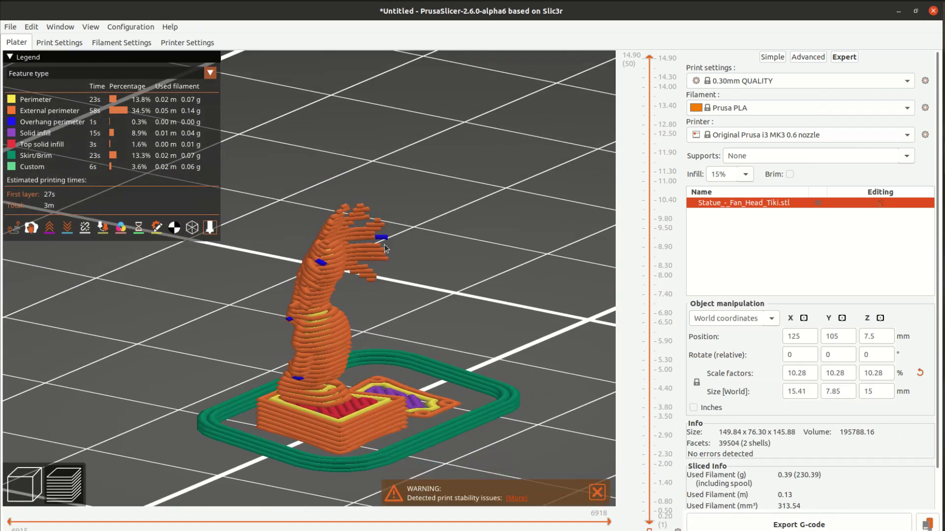
drag(470, 309, 336, 309)
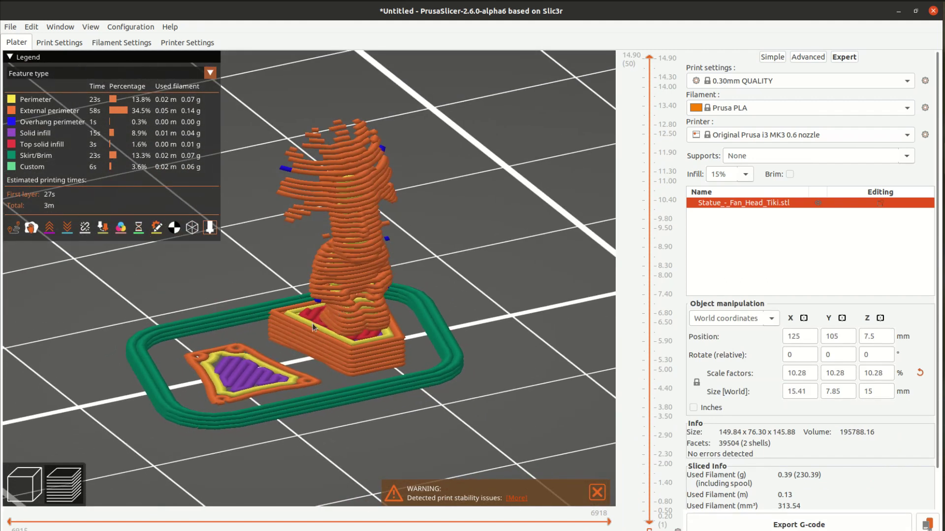
scroll(314, 237, up, 2)
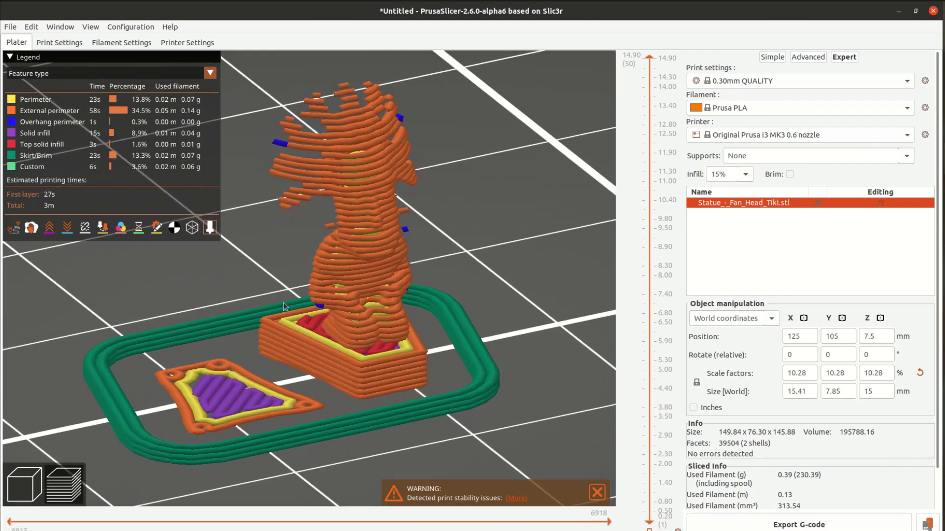
scroll(373, 352, down, 2)
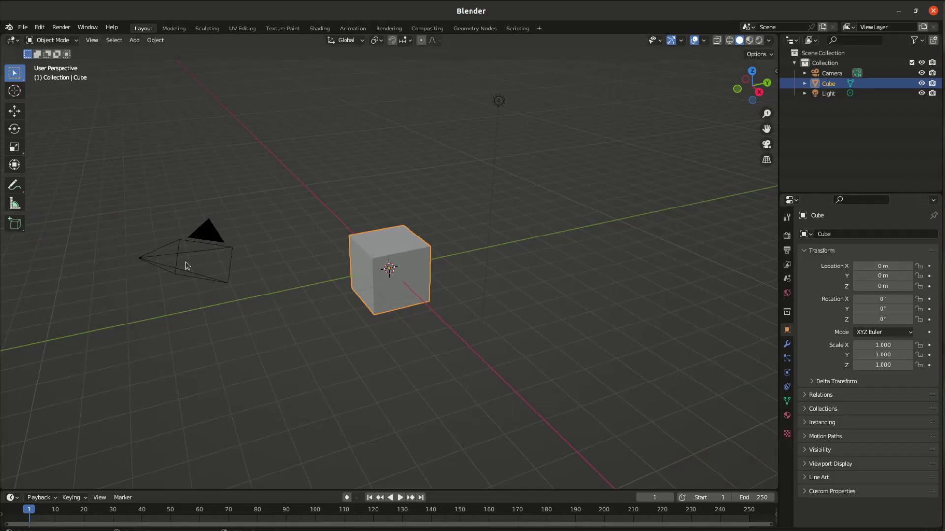
Switch to Blender and delete the default camera, cube and light from the scene.
click(190, 242)
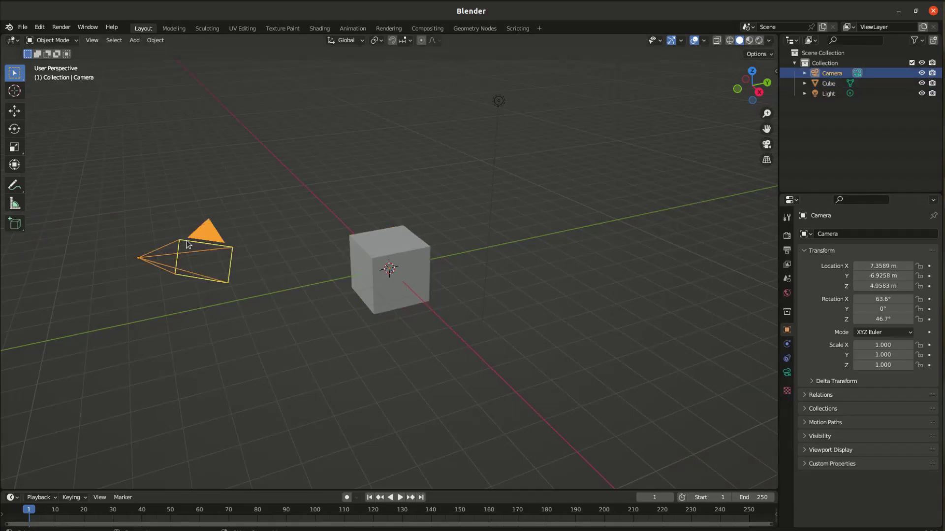
shift+click(393, 270)
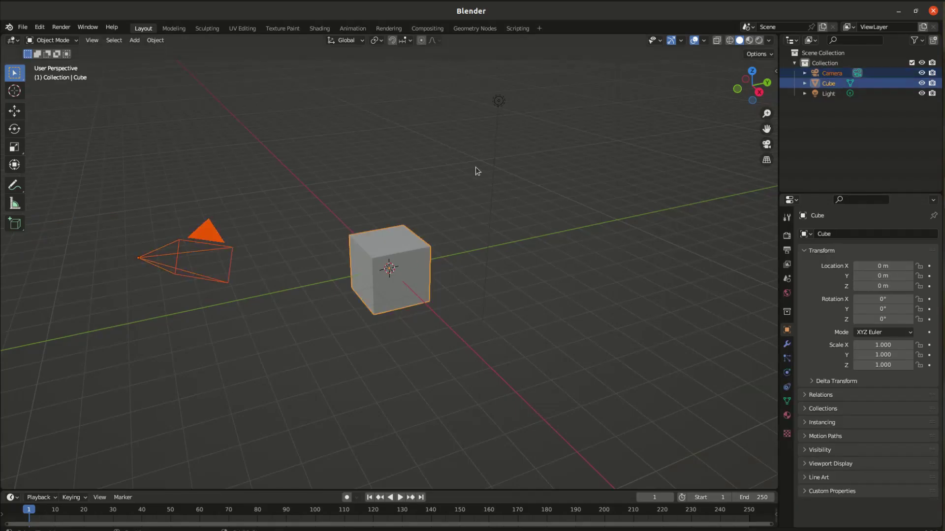
shift+click(499, 101)
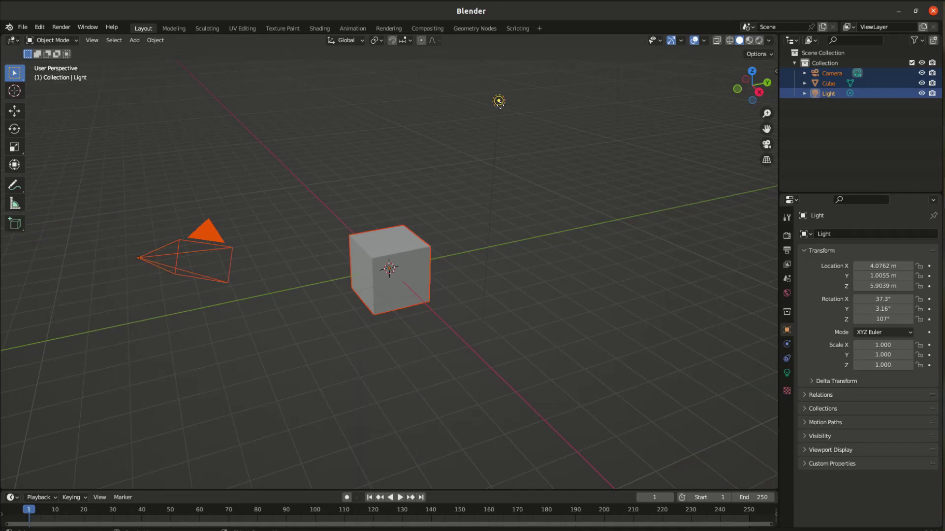
key(x)
click(492, 106)
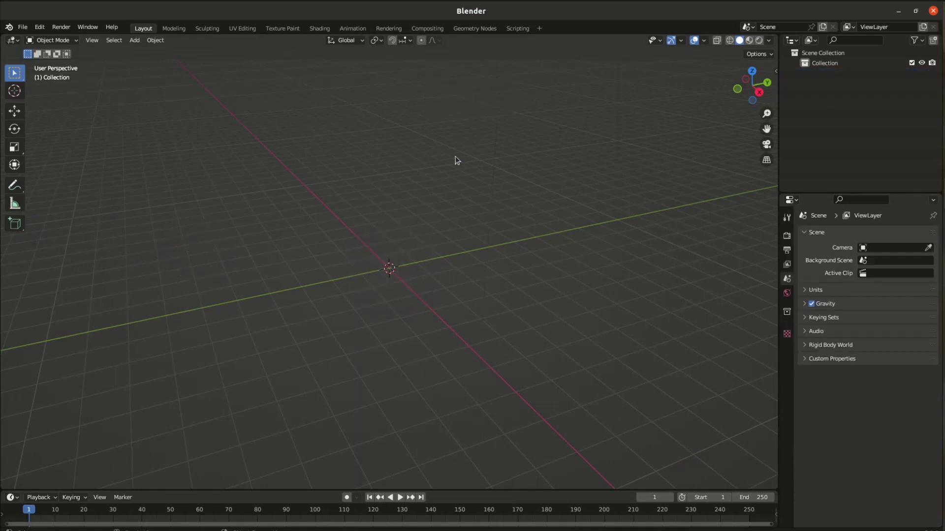
Import the Statue_-_Fan_Head_Tiki STL file into the empty scene.
click(23, 26)
mouse_move(40, 176)
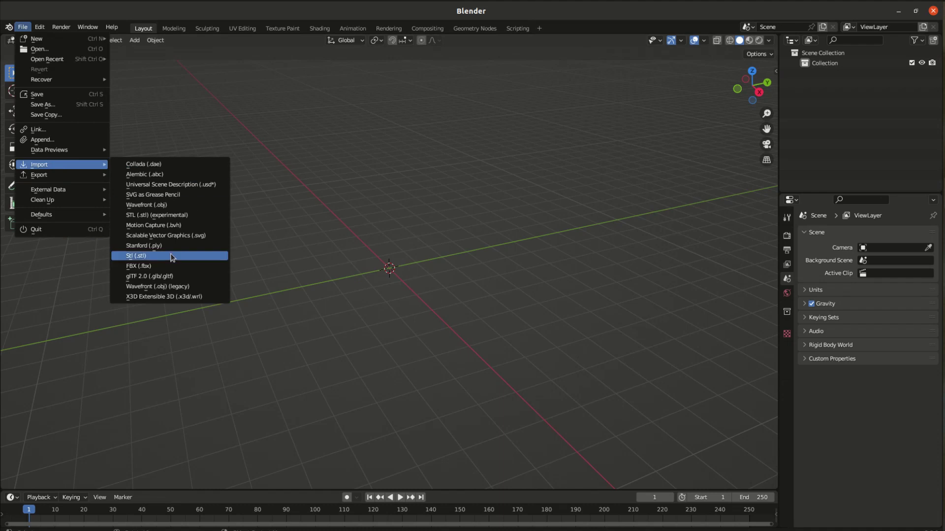
click(172, 256)
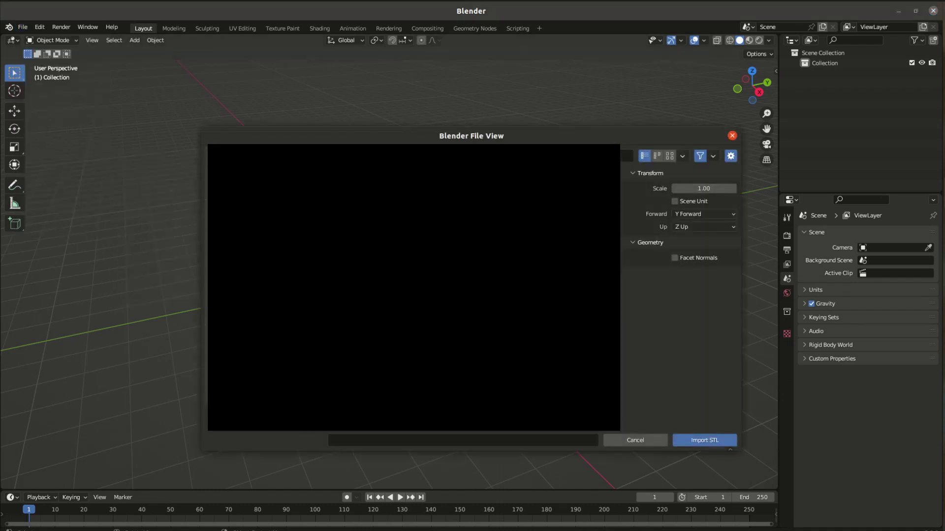
click(711, 440)
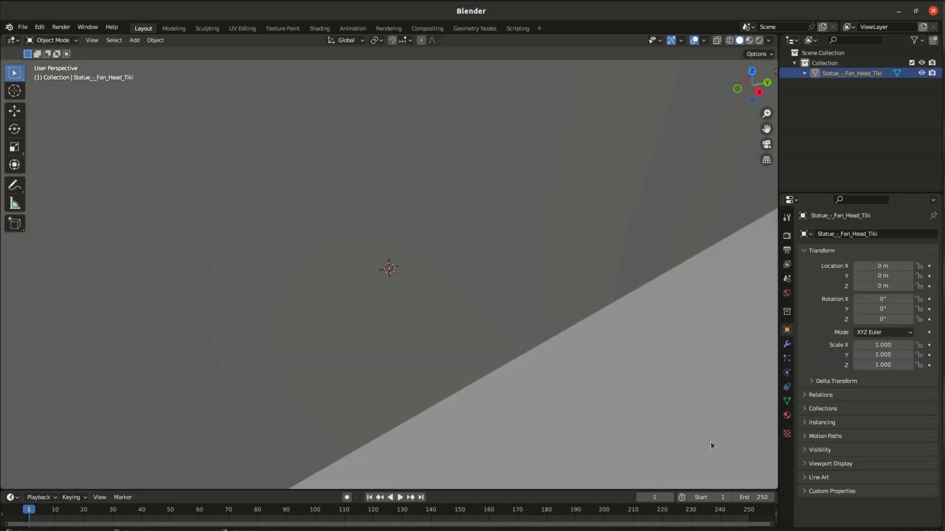
Turn on X-ray display for the imported statue and deselect it.
scroll(384, 286, down, 15)
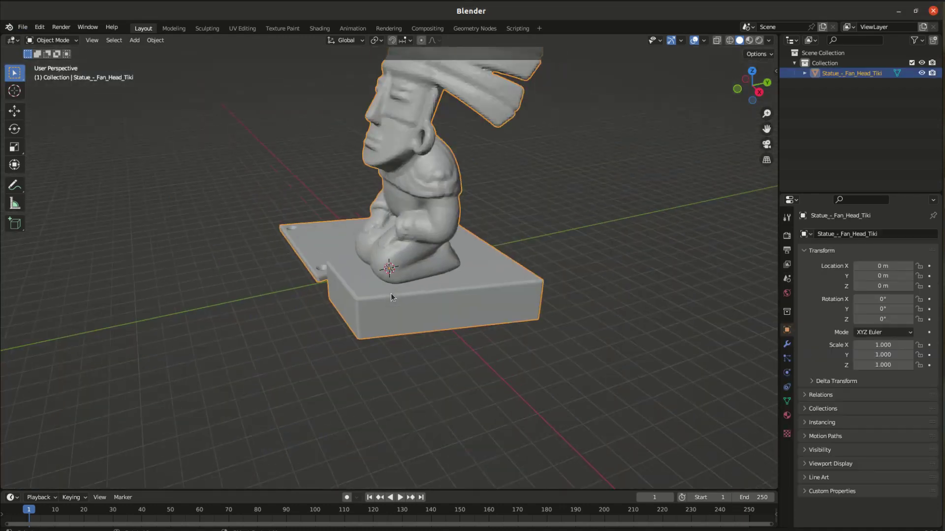
middle_drag(391, 293, 483, 337)
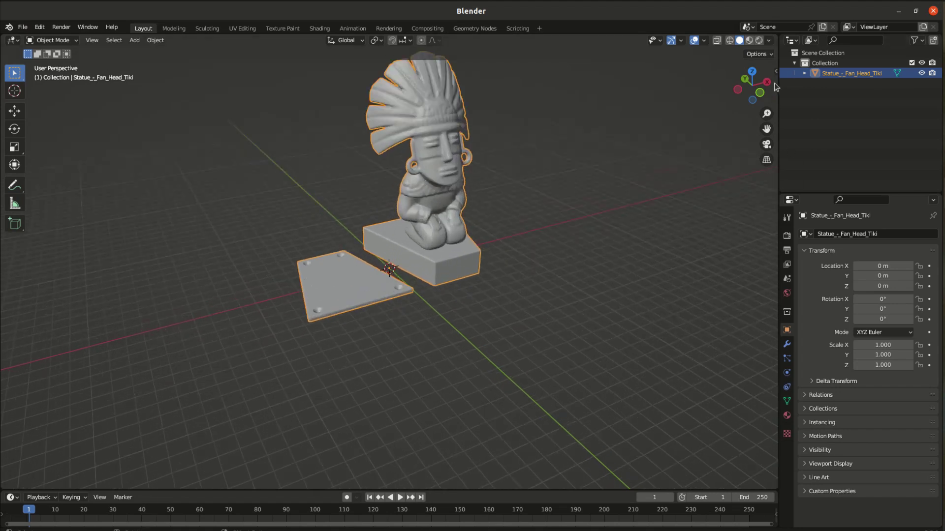
middle_drag(459, 344, 442, 386)
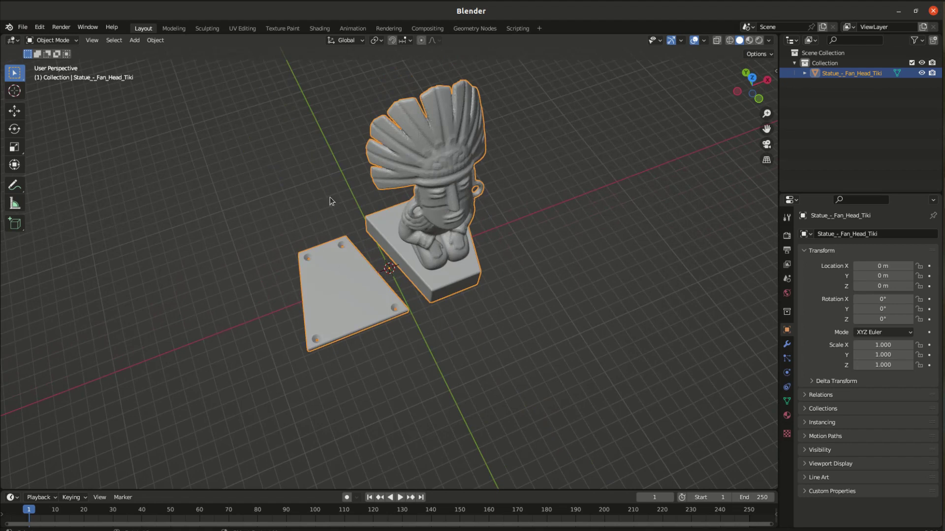
mouse_move(340, 282)
middle_down()
mouse_move(464, 349)
mouse_move(338, 295)
middle_up()
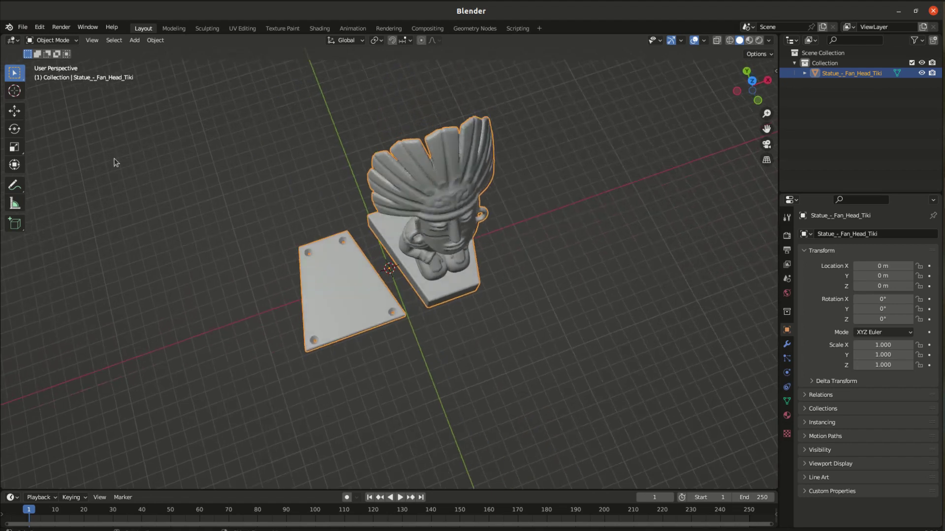
drag(14, 75, 47, 141)
mouse_move(431, 352)
middle_down()
mouse_move(414, 365)
mouse_move(363, 361)
mouse_move(388, 403)
mouse_move(400, 391)
middle_up()
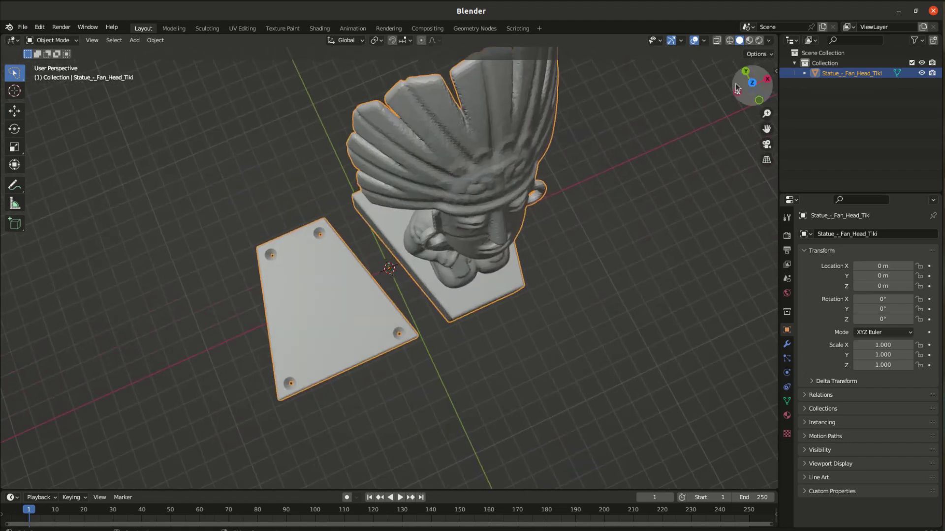
click(716, 40)
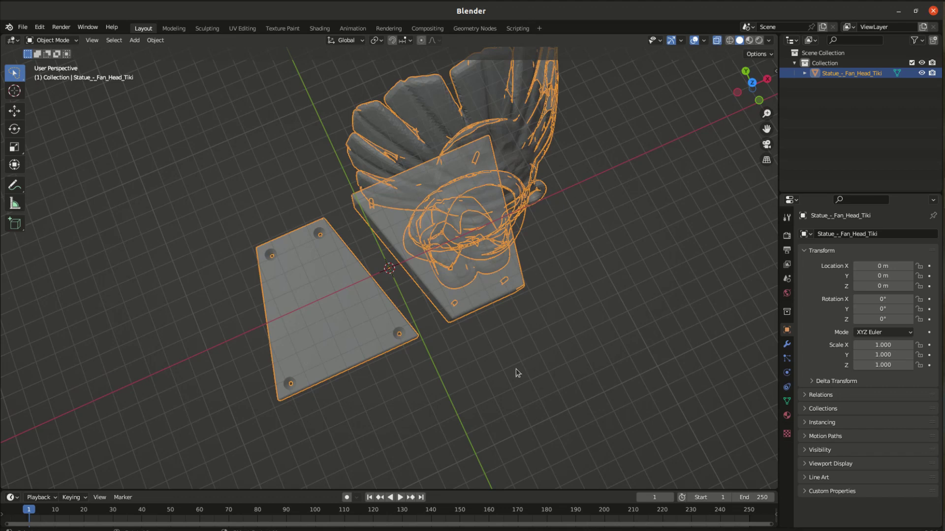
click(446, 375)
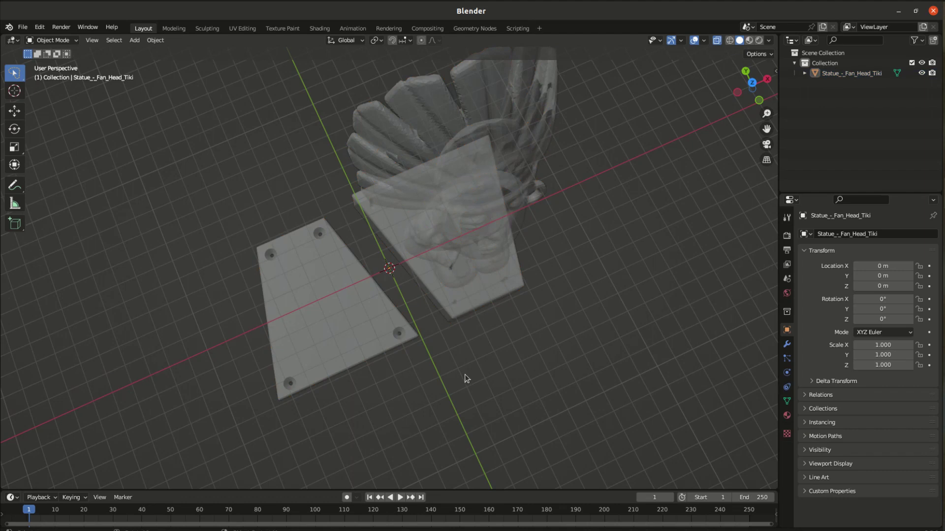
In Edit Mode, box-select the separate bottom plate with the four screw holes and delete its vertices.
key(Tab)
mouse_move(479, 365)
middle_down()
mouse_move(472, 376)
mouse_move(477, 370)
middle_up()
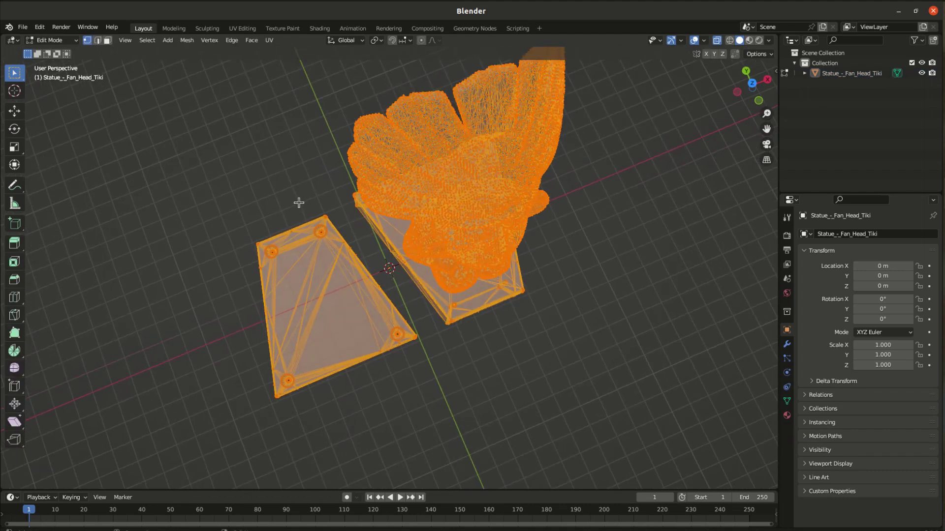
drag(340, 219, 202, 258)
click(279, 186)
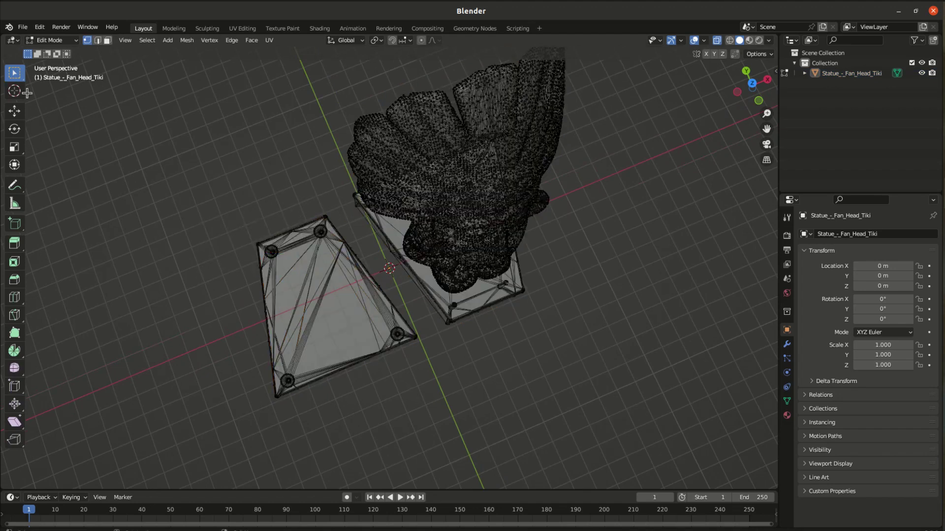
mouse_move(15, 74)
mouse_down()
mouse_move(64, 98)
mouse_move(70, 140)
mouse_up()
mouse_move(331, 209)
mouse_down()
mouse_move(223, 242)
mouse_move(232, 364)
mouse_move(374, 436)
mouse_move(444, 342)
mouse_move(334, 211)
mouse_up()
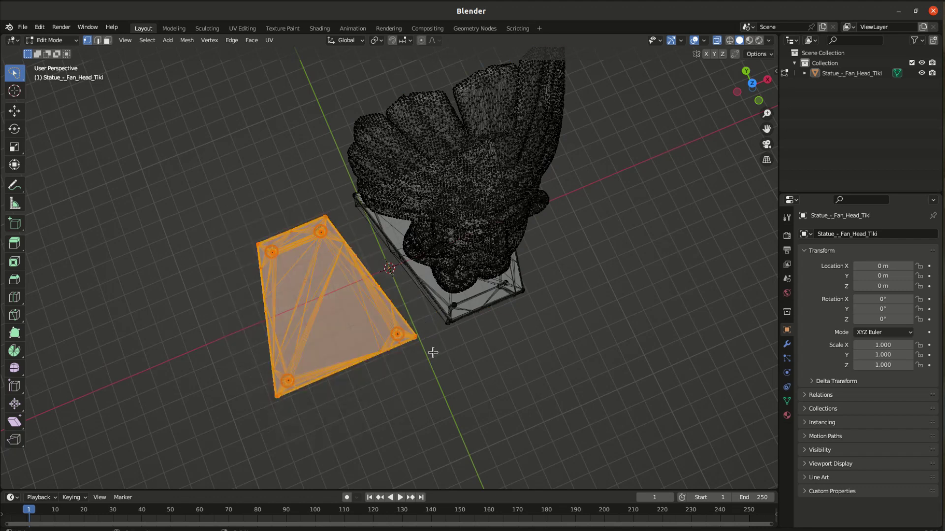
key(x)
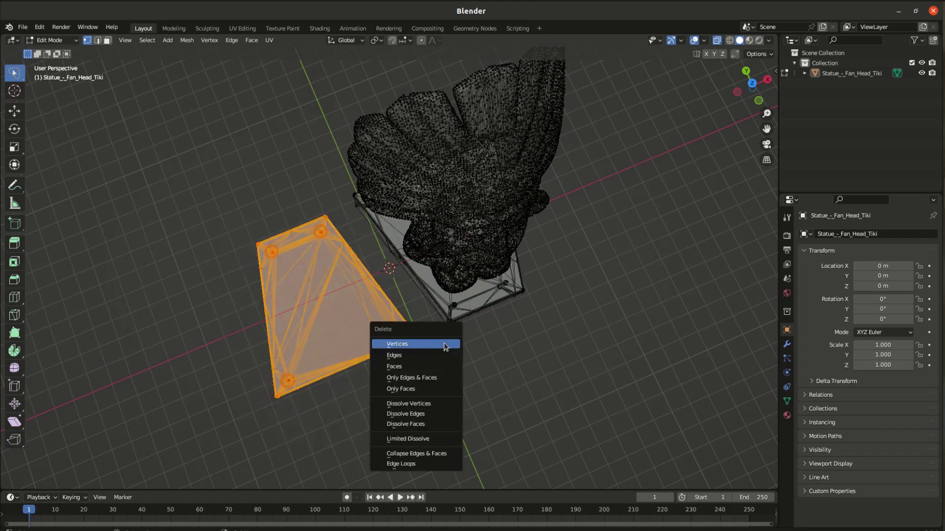
click(432, 344)
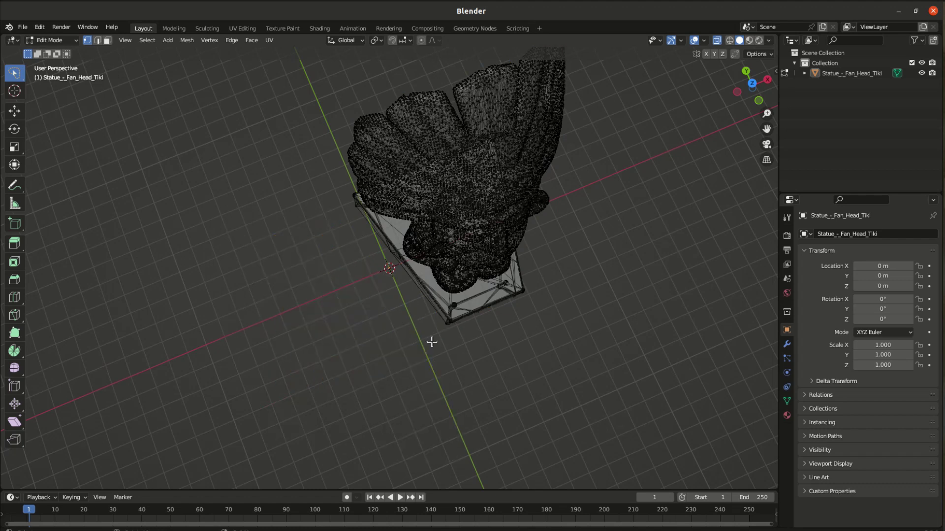
Return to Object Mode, turn off X-ray display and inspect the remaining statue.
key(Tab)
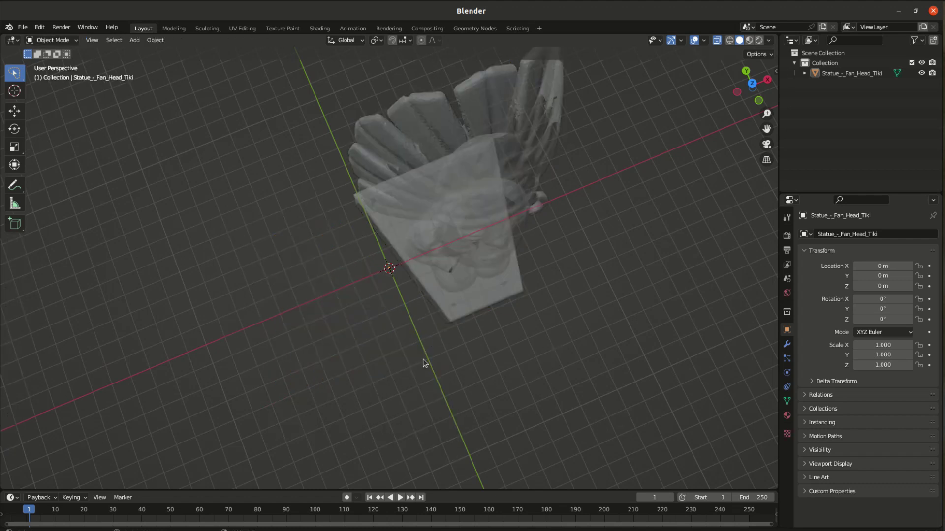
middle_drag(426, 372, 415, 323)
click(714, 41)
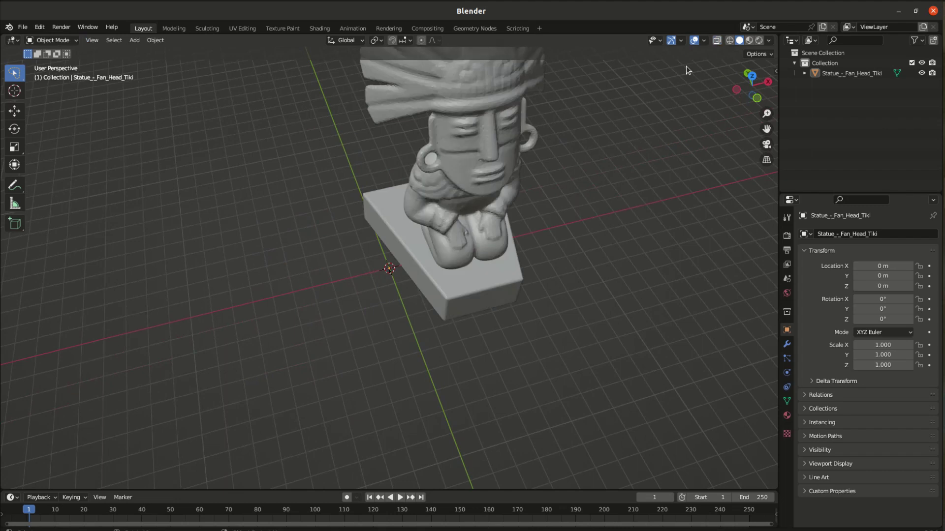
scroll(556, 284, down, 3)
scroll(556, 222, up, 3)
scroll(556, 223, down, 1)
middle_drag(556, 223, 517, 293)
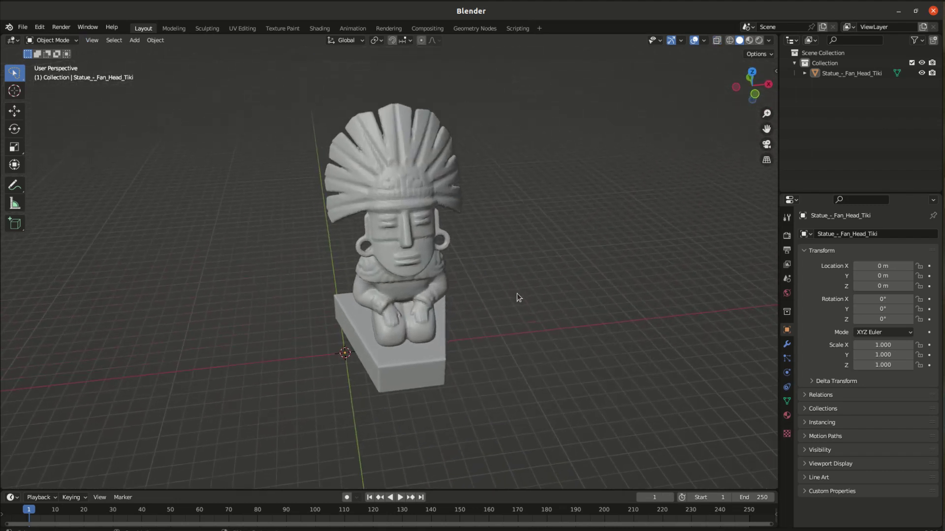
scroll(517, 293, up, 2)
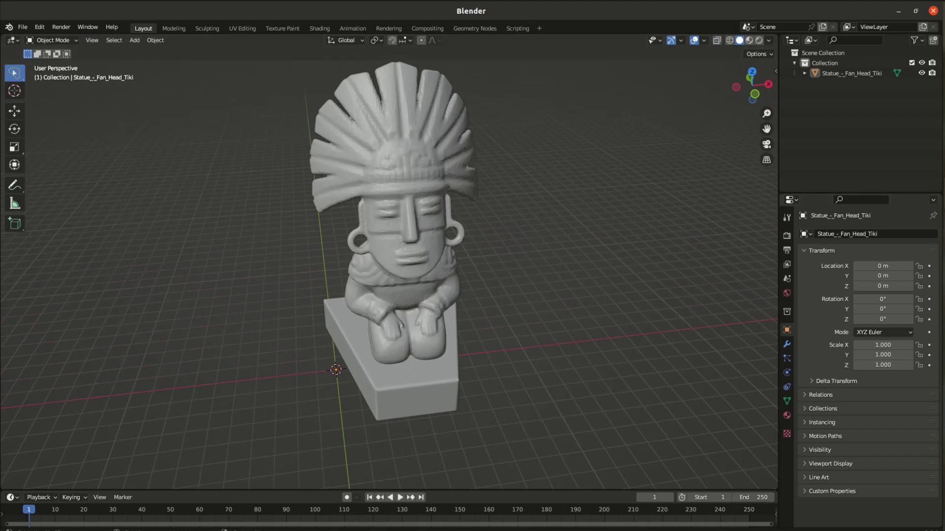
View the boolean.png diagram of the subtraction sequence in Shotwell, and minimize it to return to Blender.
click(944, 226)
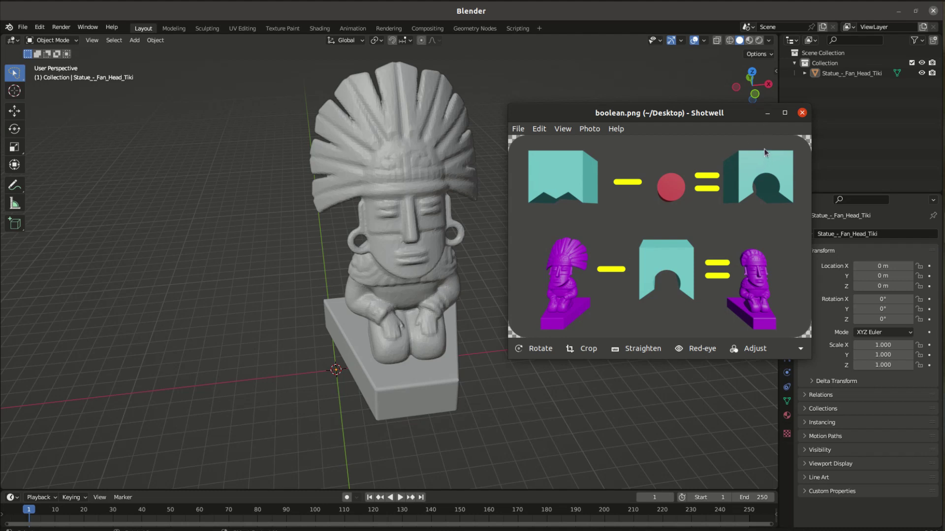
click(767, 113)
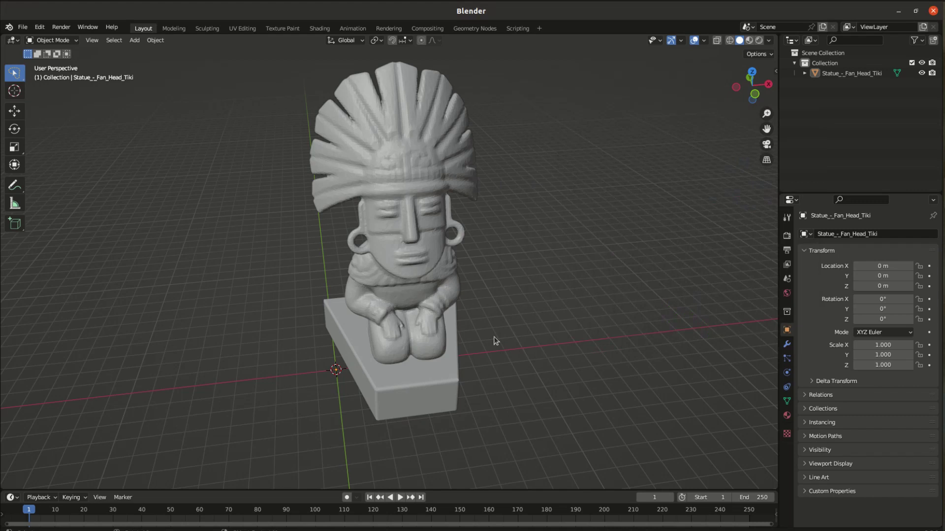
View the statue in right orthographic projection and switch to the front orthographic view.
key(KP_3)
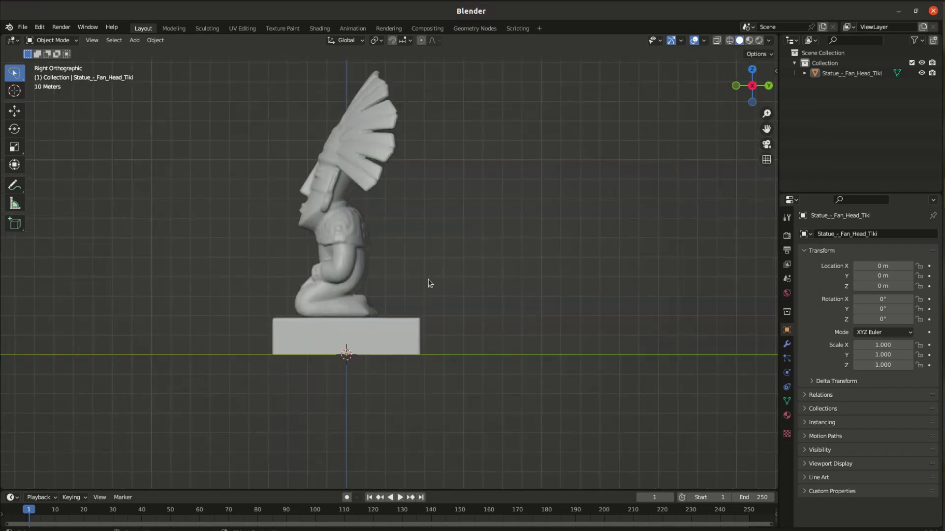
key(KP_1)
scroll(428, 279, down, 3)
scroll(388, 129, up, 3)
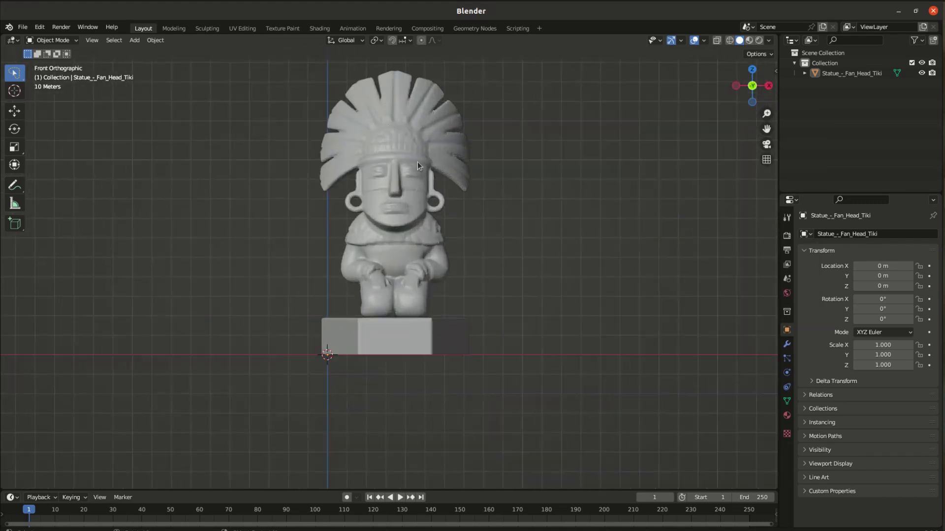
Review the boolean.png subtraction diagram in Shotwell once more, and minimize it to return to Blender.
shift+middle_drag(491, 270, 499, 322)
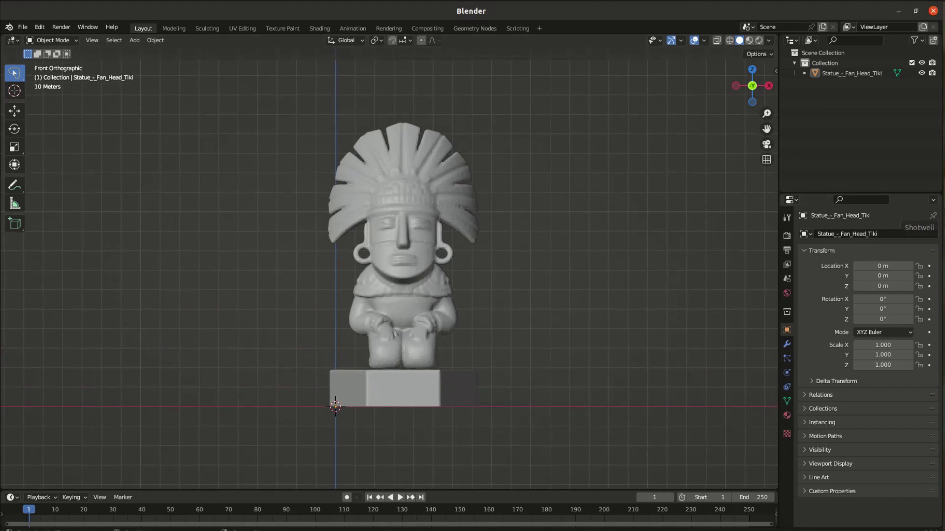
click(944, 228)
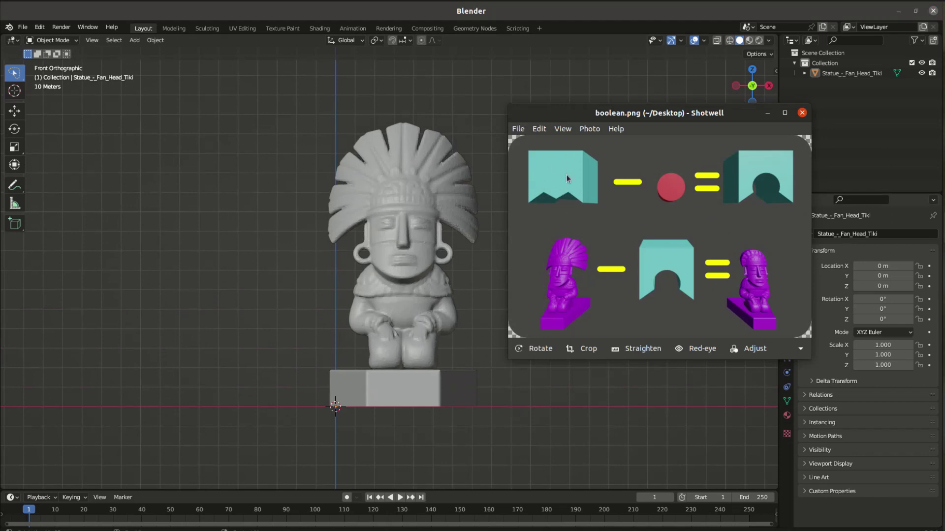
click(767, 113)
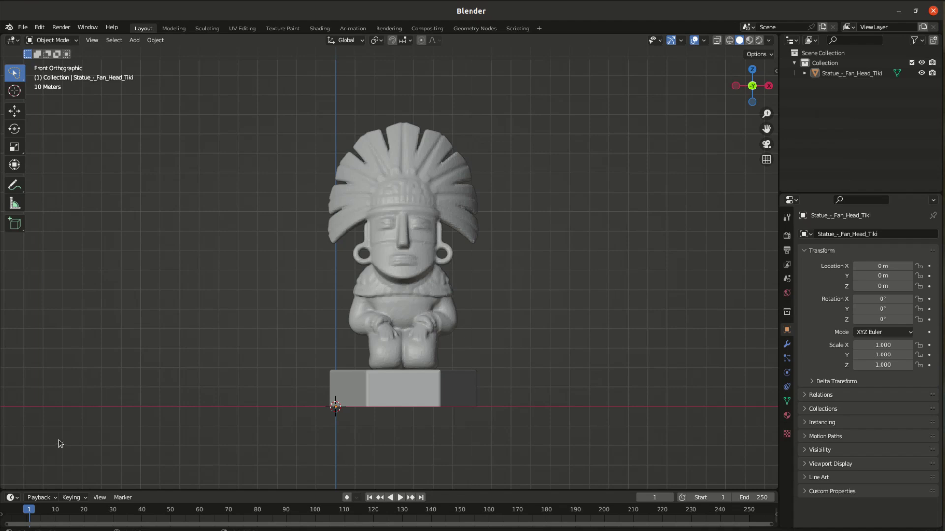
Add a cylinder mesh to the scene and set its X rotation to 90°.
key(shift+a)
mouse_move(47, 332)
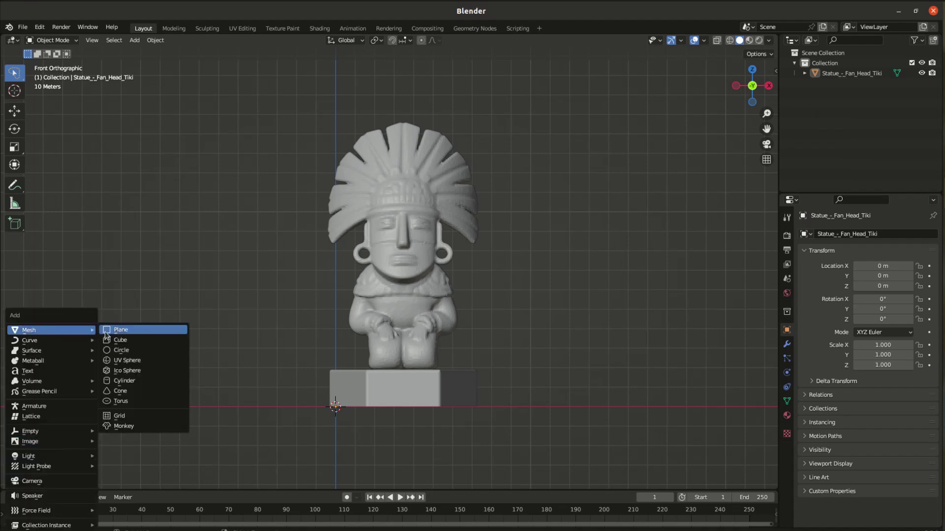
click(124, 382)
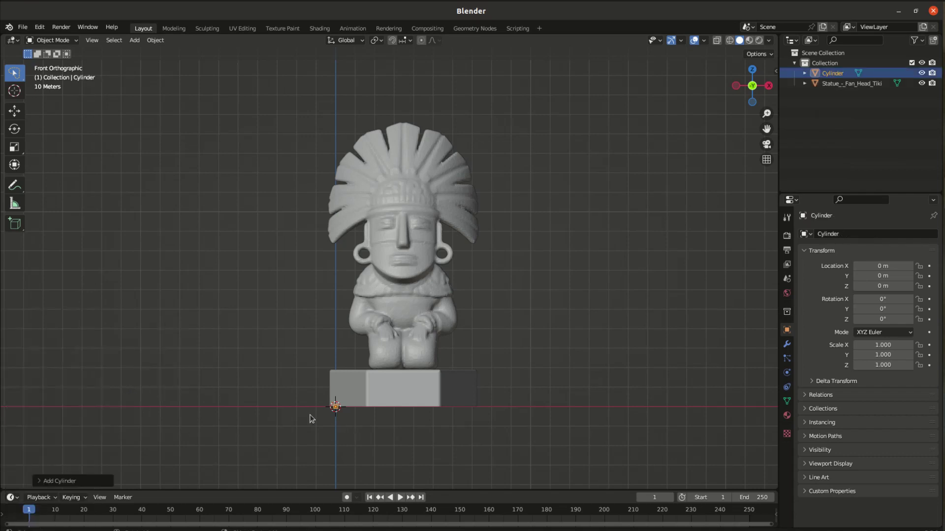
click(82, 481)
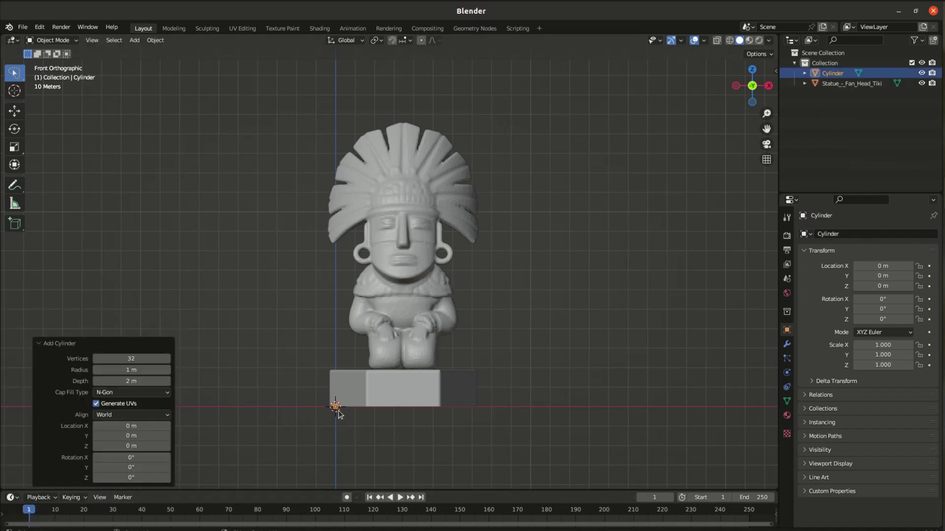
scroll(337, 415, up, 3)
scroll(305, 439, down, 2)
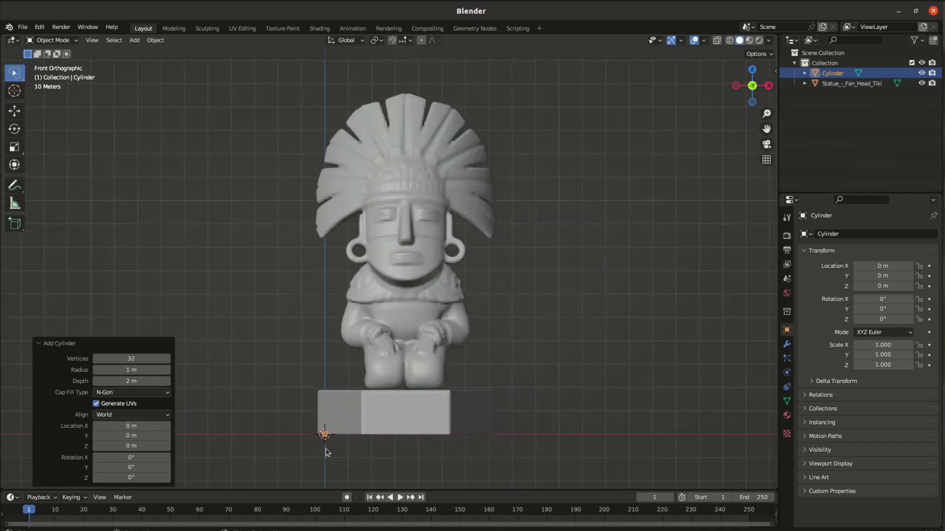
click(126, 459)
text(90)
key(Return)
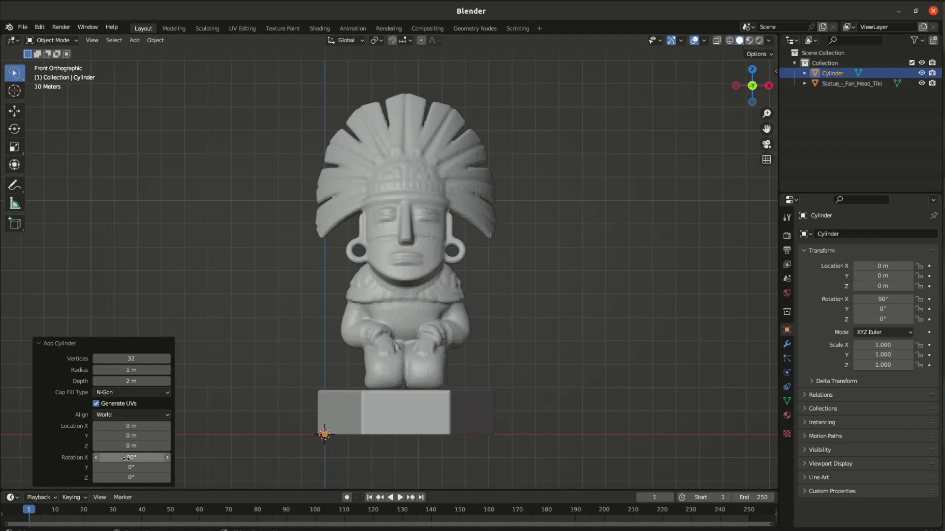
Set the new cylinder's radius to 22 m and its depth to 20 m, and deselect it.
click(142, 370)
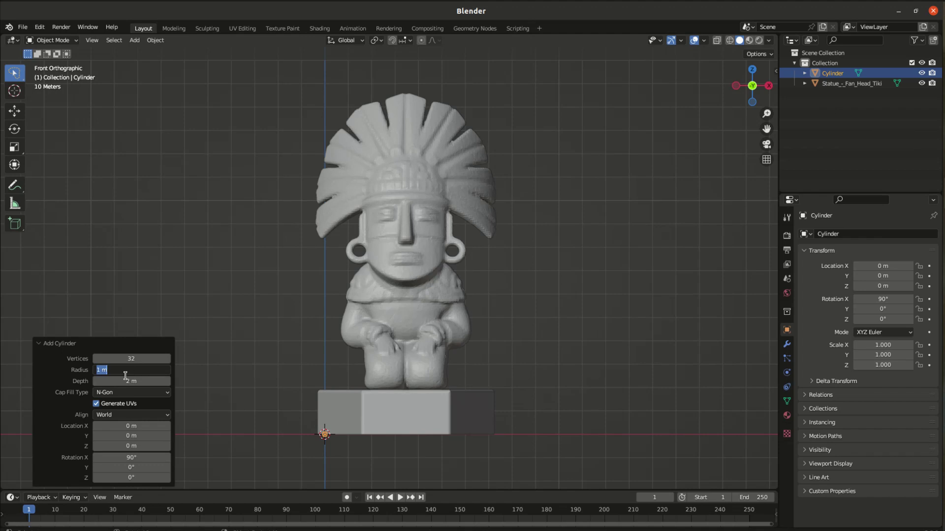
text(24)
key(BackSpace)
text(2)
key(Return)
click(126, 381)
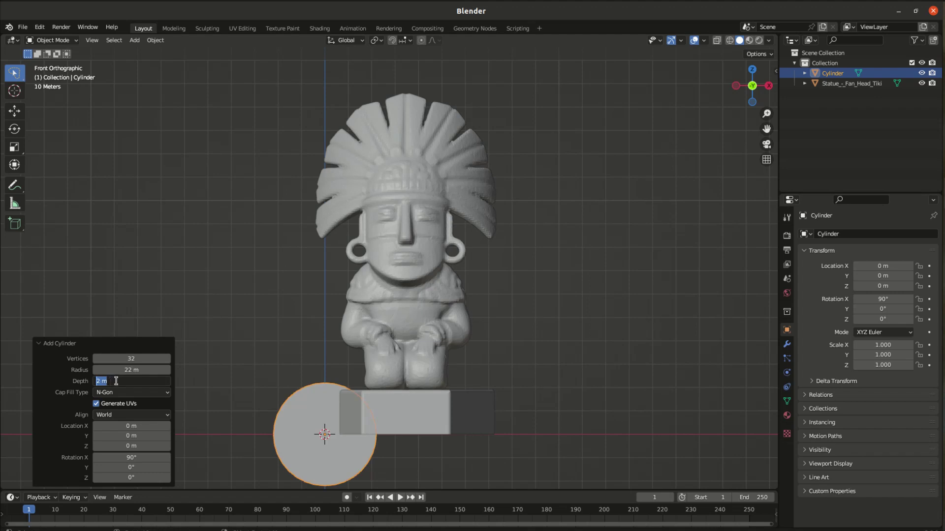
text(20)
key(Return)
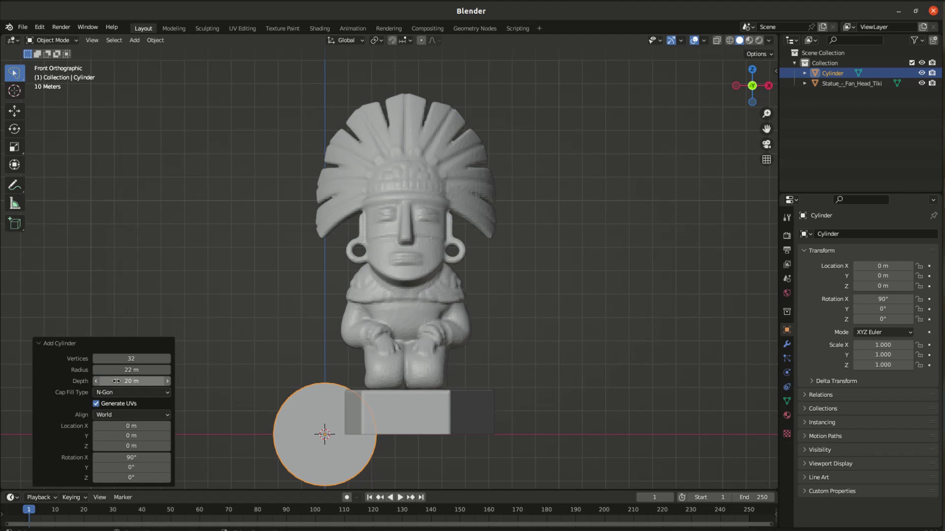
scroll(365, 379, down, 1)
click(285, 363)
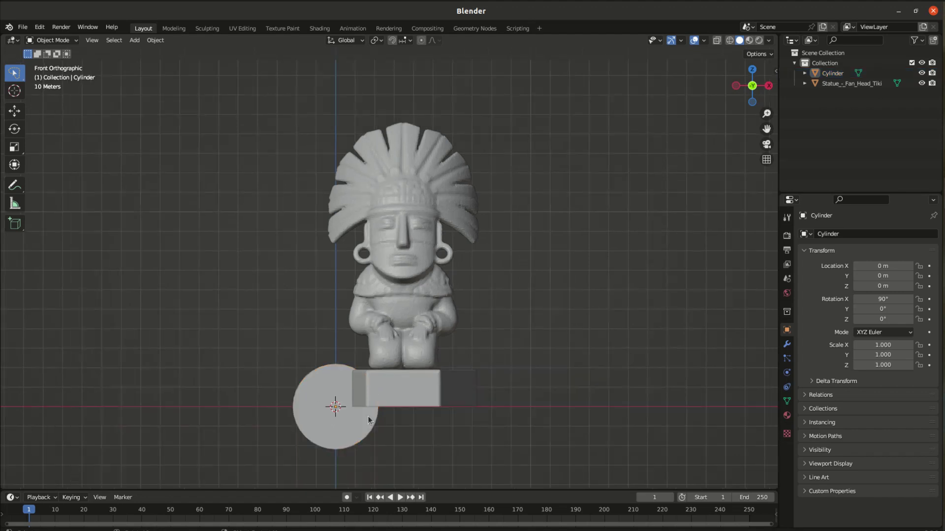
Move the cylinder with its Y axis locked onto the statue's forehead, at about X 35 m and Z 104 m.
click(352, 424)
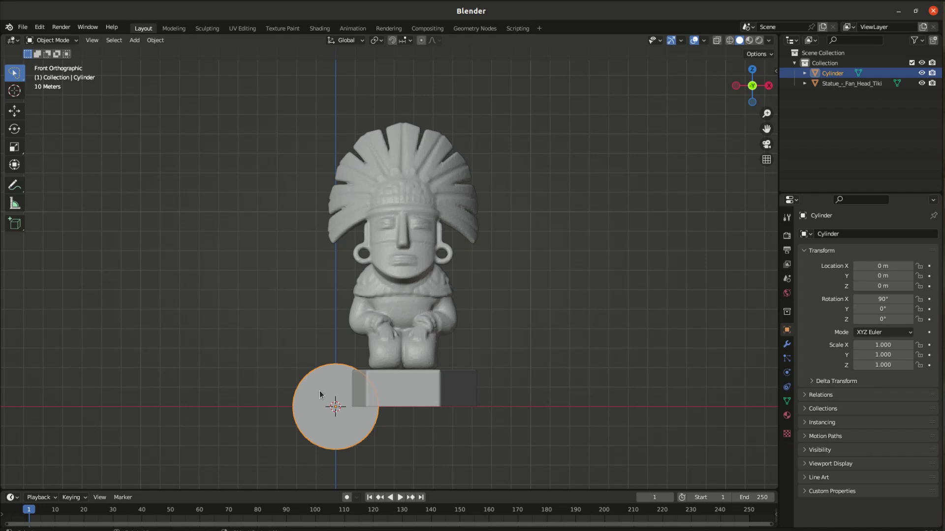
key(g)
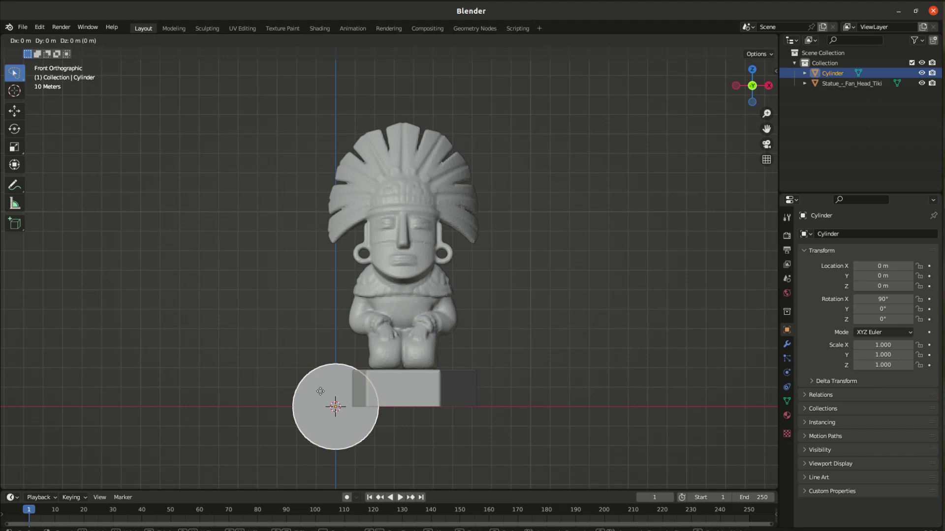
key(shift+y)
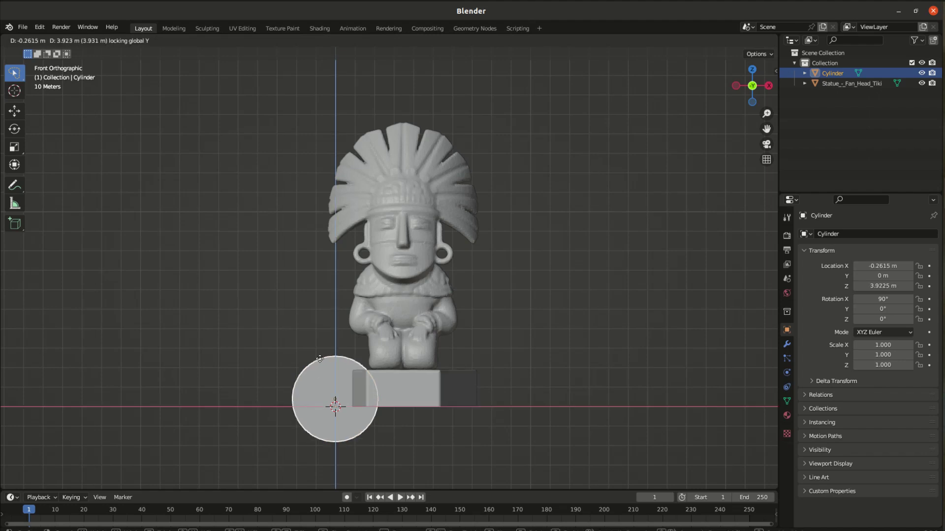
click(388, 187)
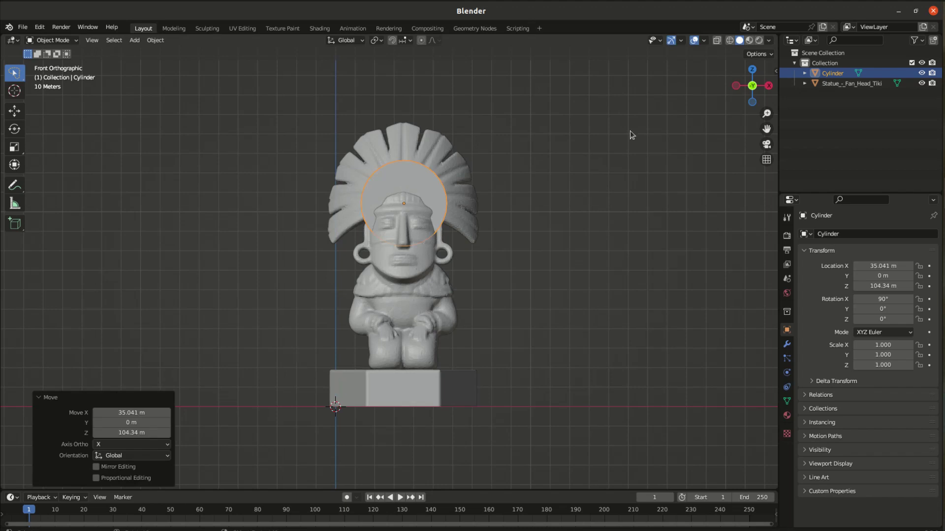
Turn on X-ray display and examine how the cylinder's outline fits around the head, ears and headdress.
click(717, 40)
scroll(385, 143, up, 1)
scroll(384, 143, up, 4)
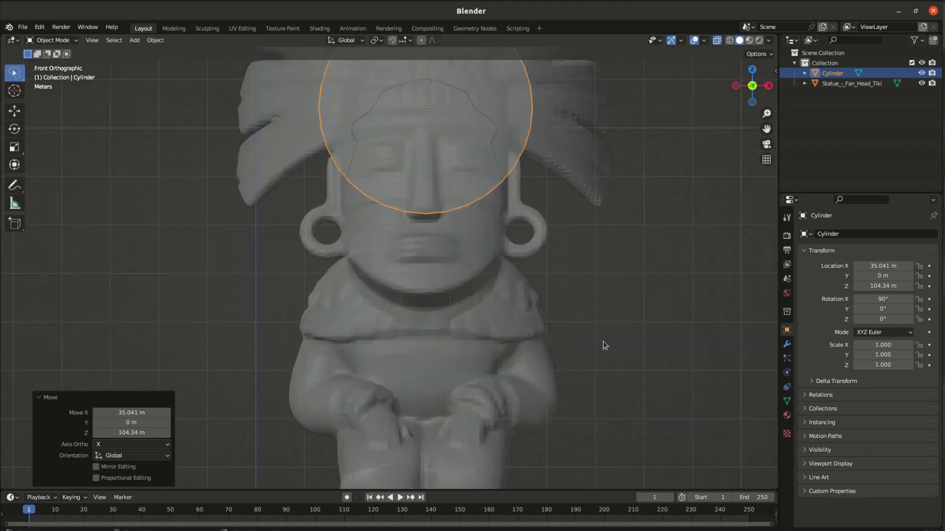
shift+middle_drag(599, 320, 591, 478)
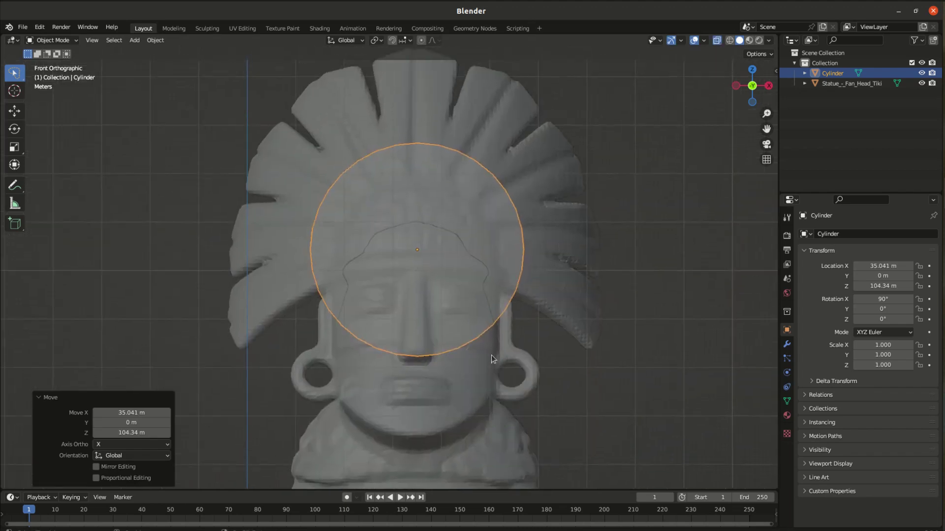
scroll(394, 295, up, 2)
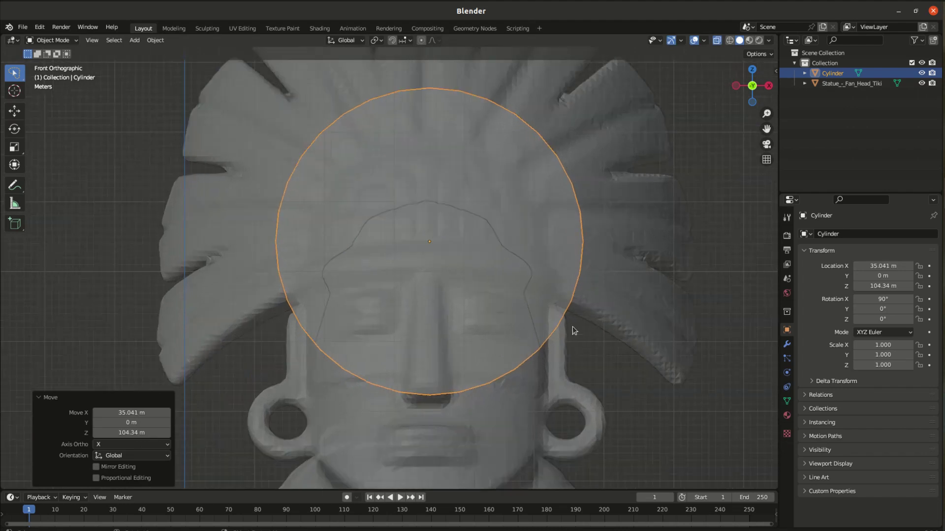
scroll(566, 326, up, 2)
scroll(635, 347, up, 2)
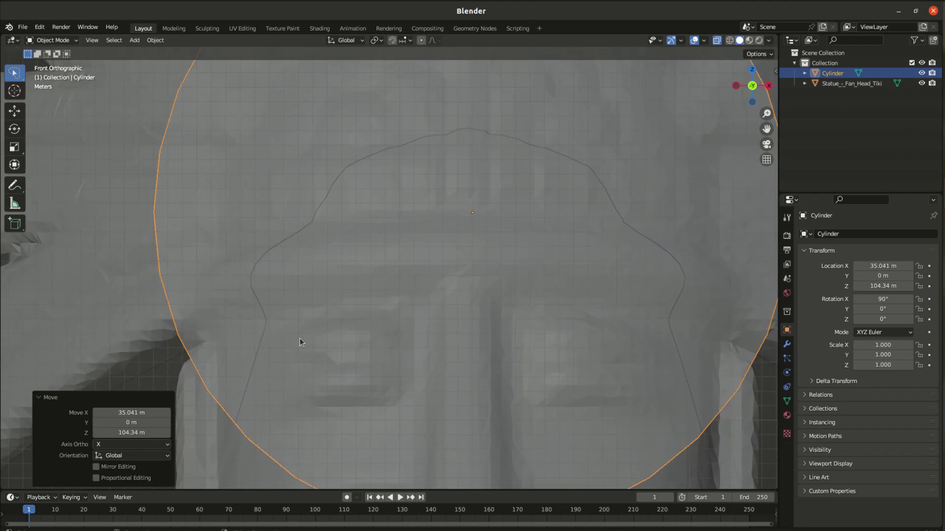
scroll(321, 330, down, 5)
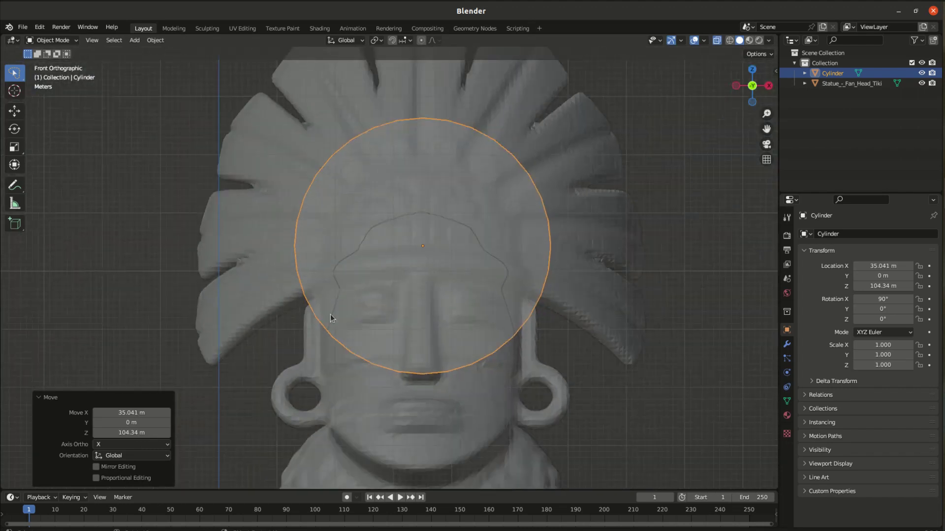
Set the cylinder's X and Y dimensions to 45 m each and check the outline against the head.
click(836, 75)
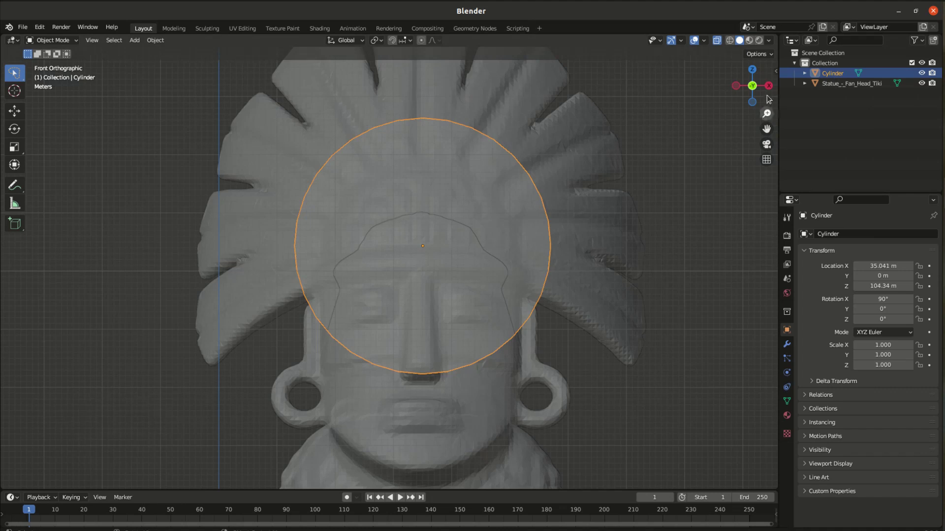
click(776, 71)
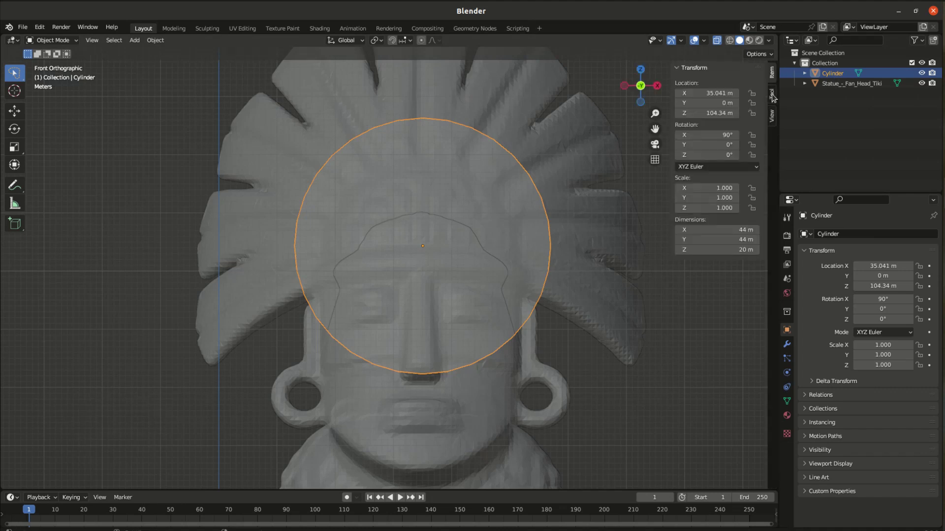
click(736, 240)
text(45)
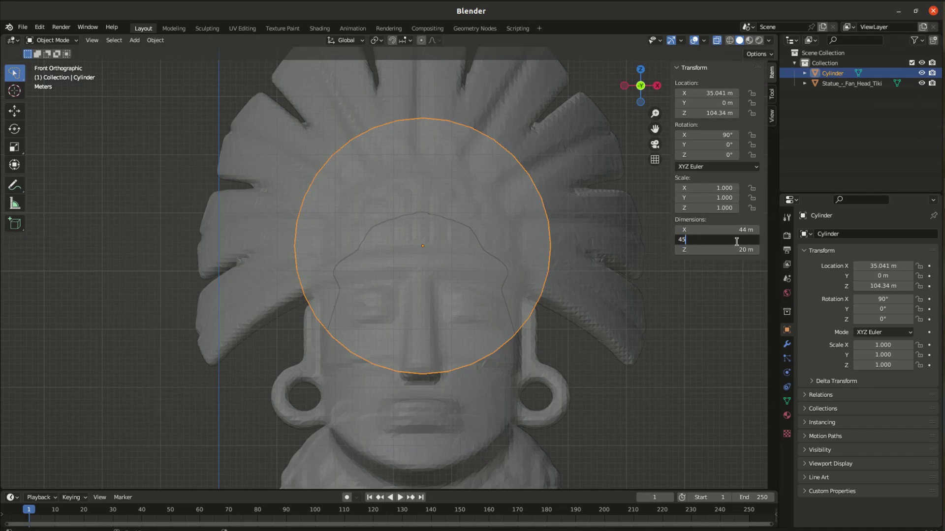
click(737, 230)
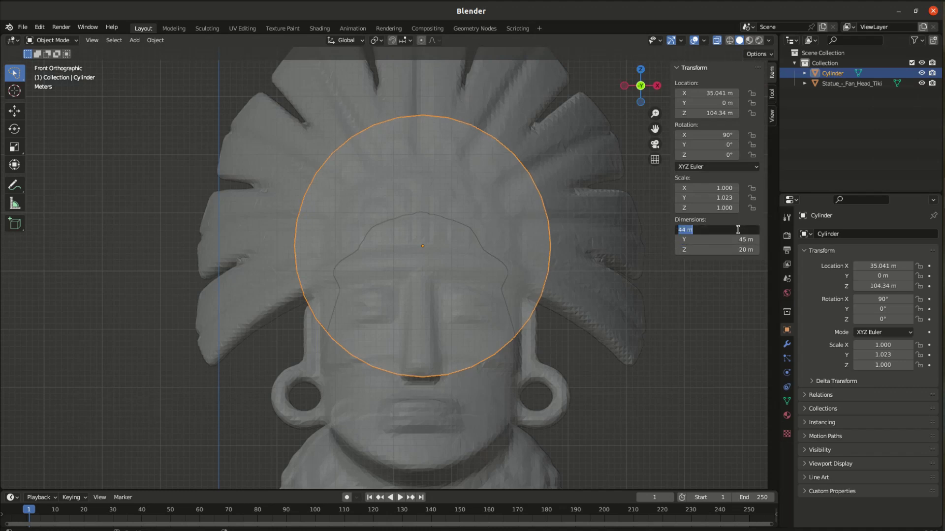
text(45)
key(Return)
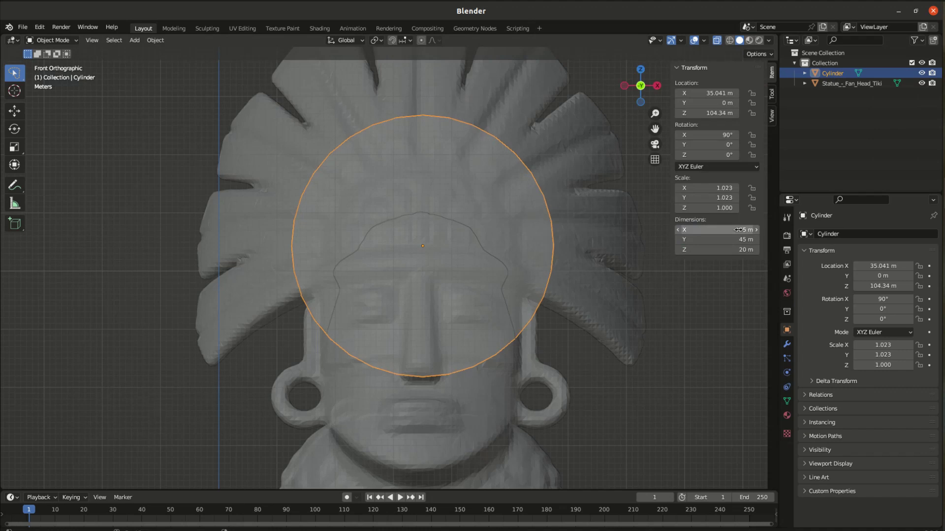
scroll(384, 329, up, 2)
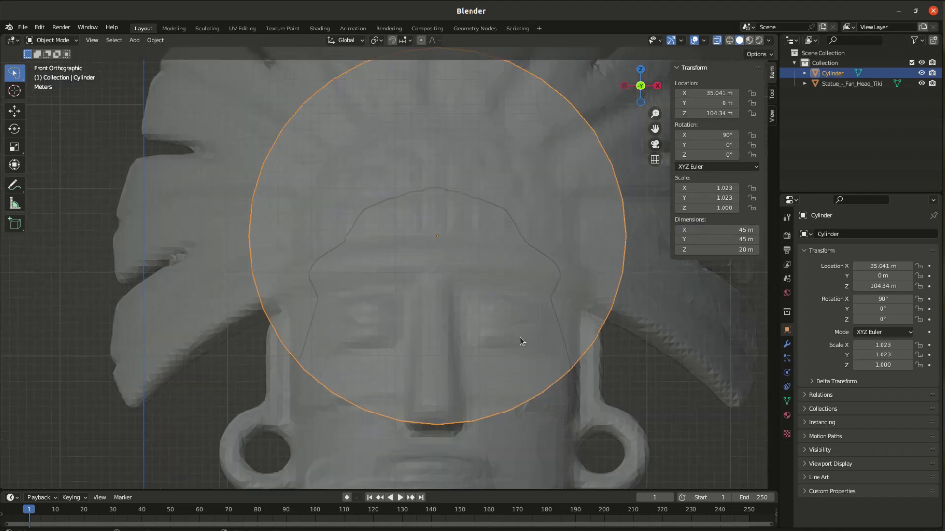
scroll(610, 336, down, 2)
Deselect the cylinder, switch to the right orthographic view and set the cylinder's Z dimension to 40 m.
key(alt+a)
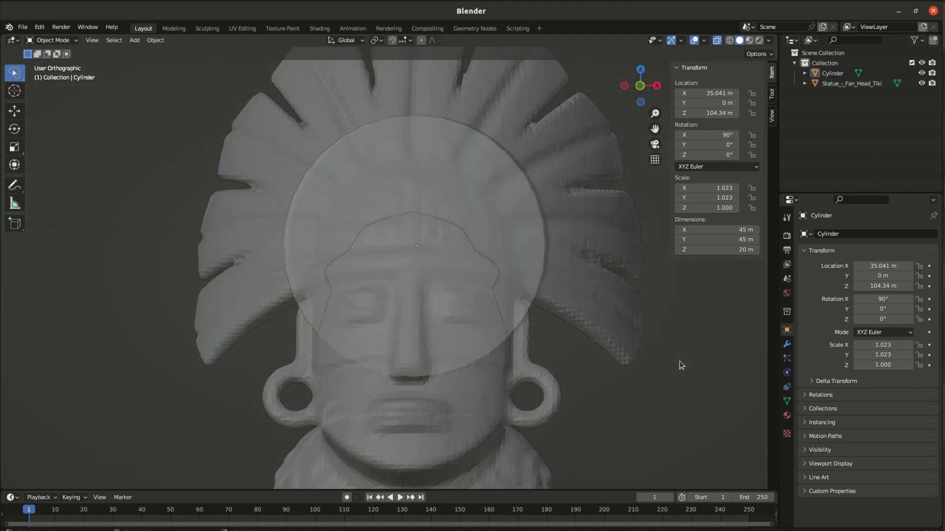
key(KP_3)
scroll(279, 322, up, 2)
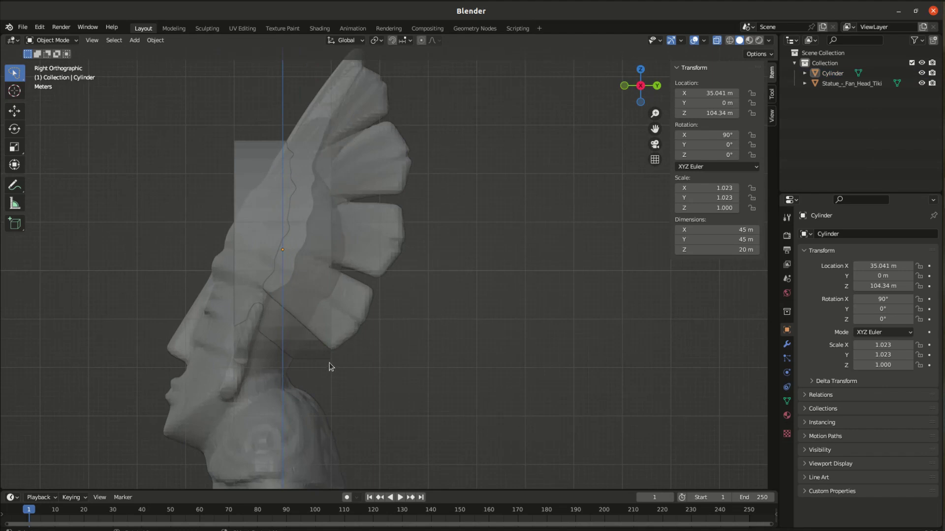
click(744, 249)
text(40)
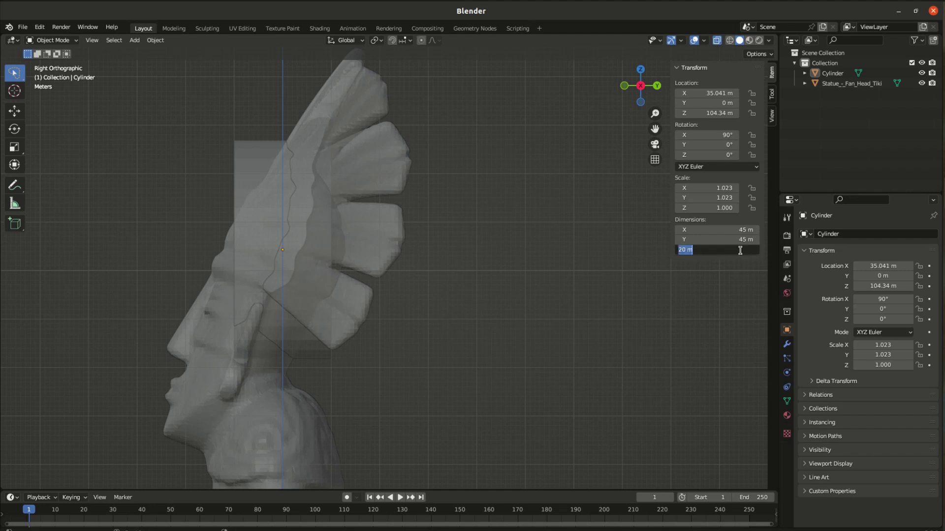
key(Return)
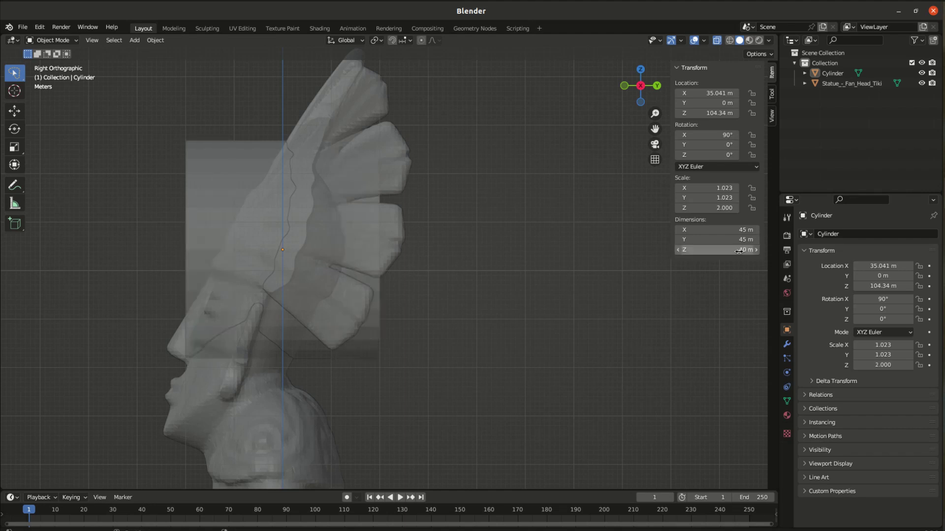
Move the cylinder back along the global Y axis to about Y 8.5 m, then deselect it.
click(227, 195)
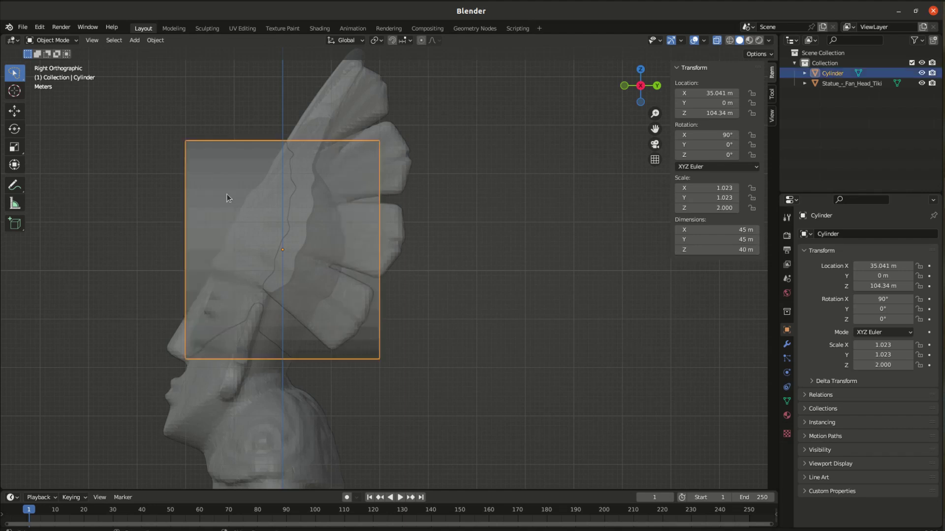
key(g)
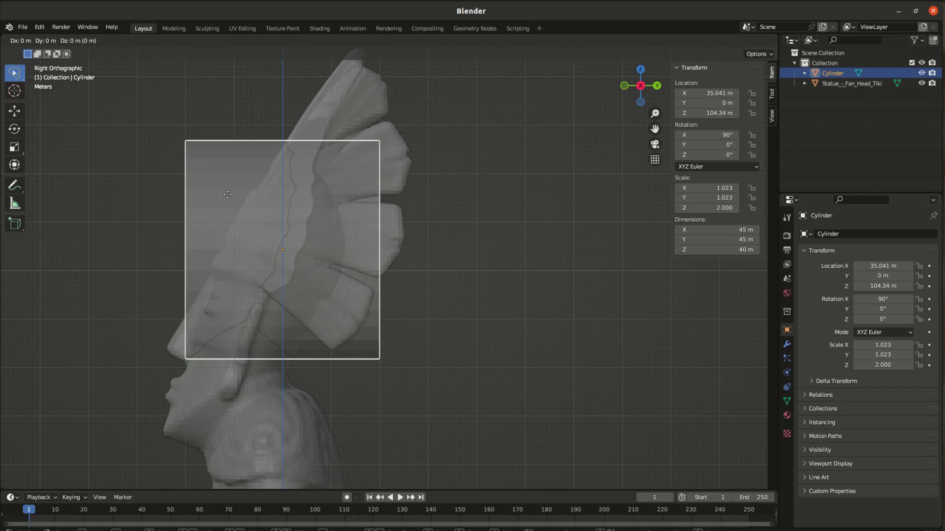
right_click(391, 187)
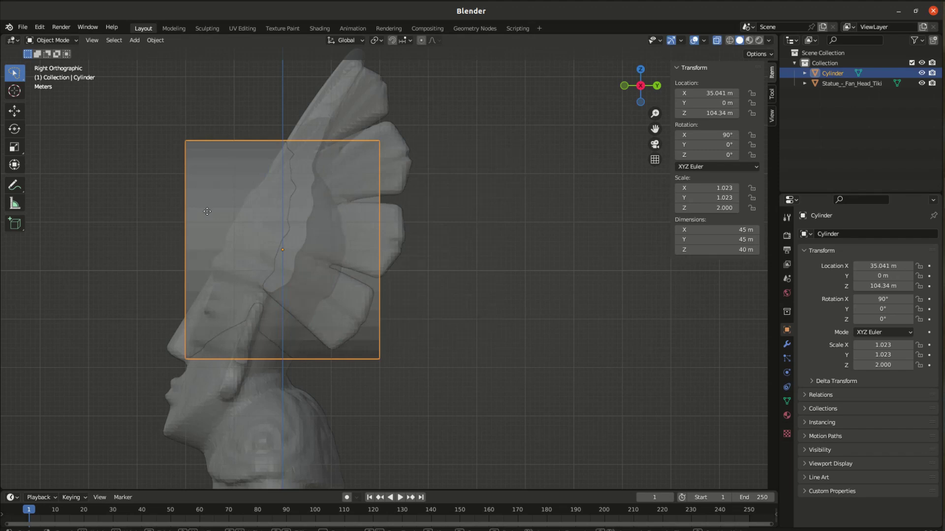
key(g)
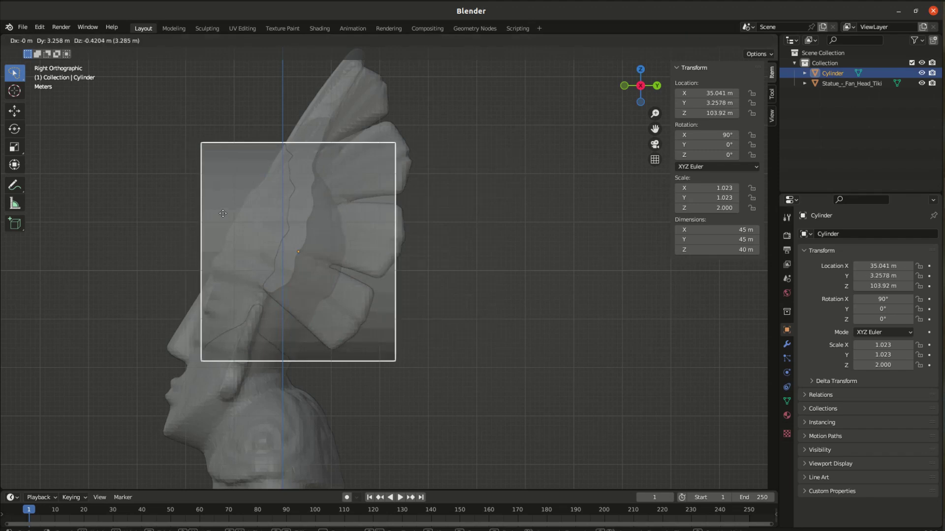
key(y)
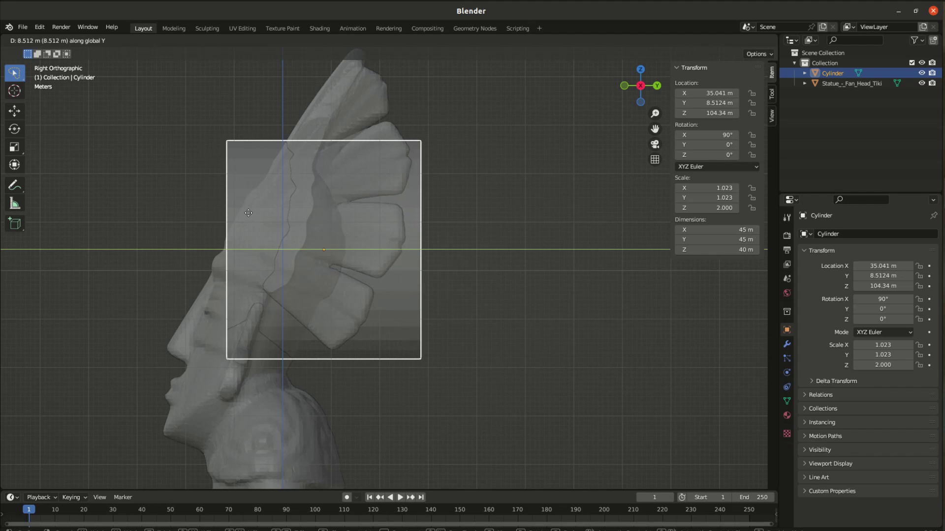
click(248, 213)
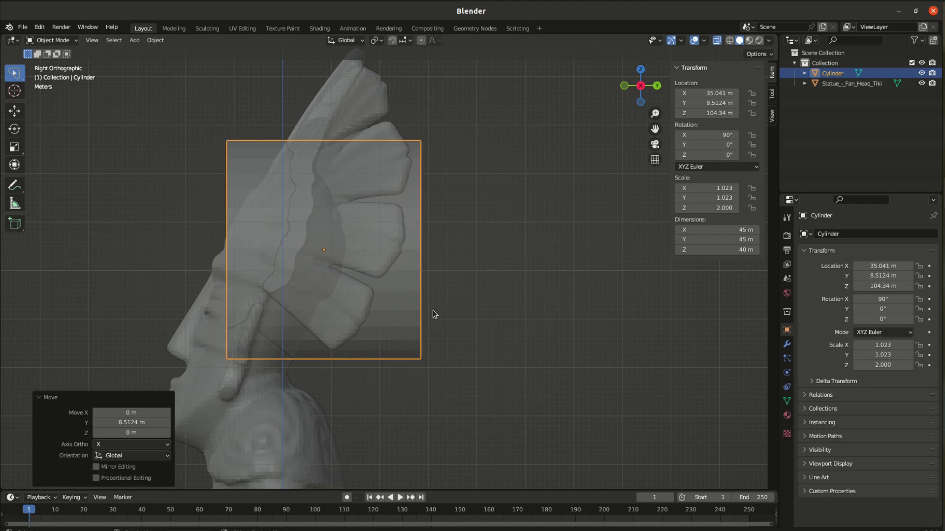
click(486, 345)
Switch to the front orthographic view and study the boolean.png subtraction diagram in Shotwell before minimizing it.
key(KP_1)
scroll(433, 325, up, 5)
scroll(377, 308, down, 4)
click(943, 251)
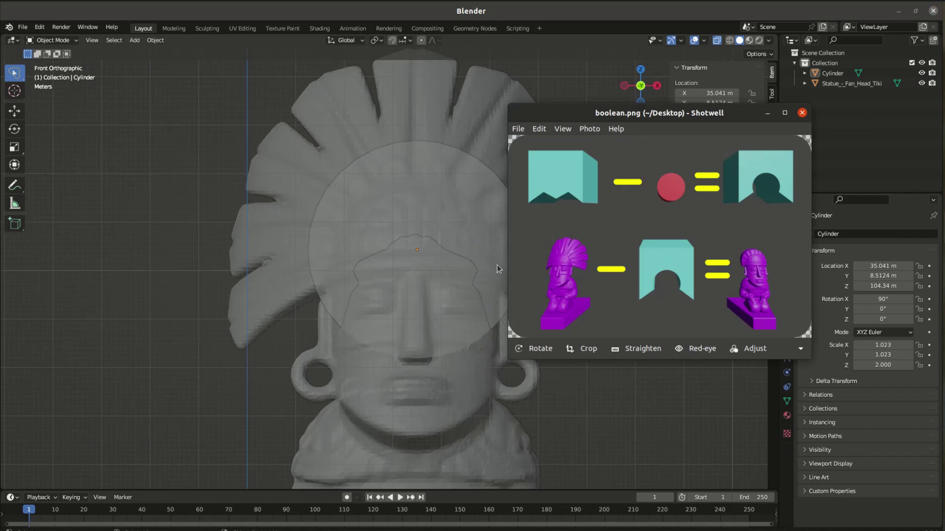
click(768, 116)
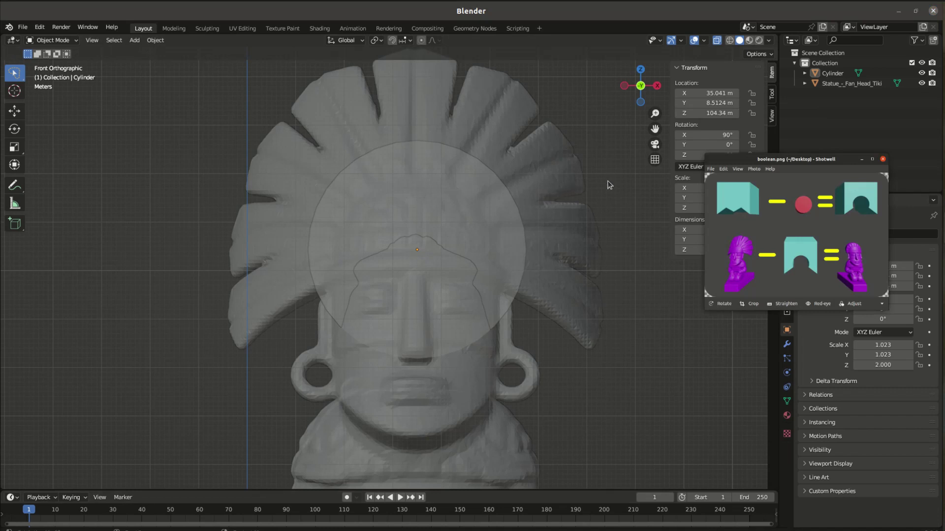
click(767, 114)
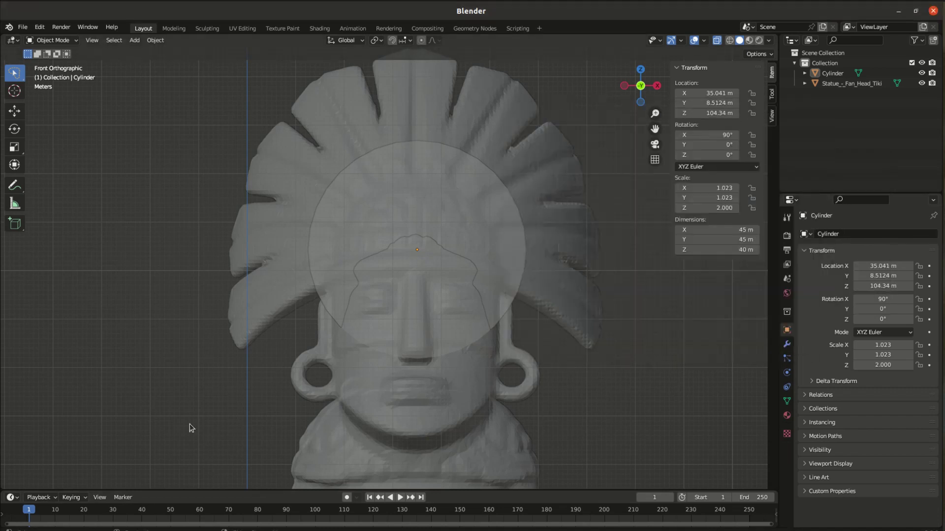
Add a mesh plane at the world origin and set its size to 80 m.
key(shift+a)
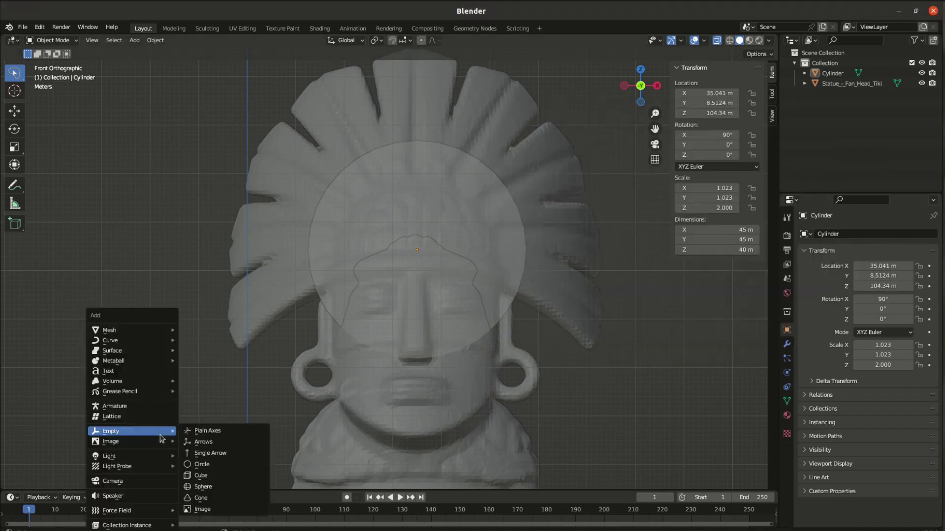
mouse_move(147, 330)
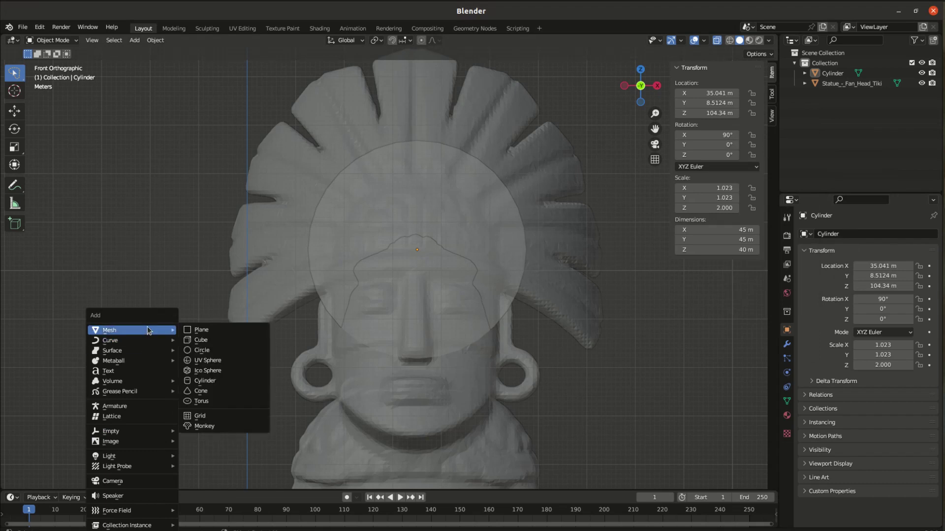
click(203, 331)
scroll(233, 374, down, 6)
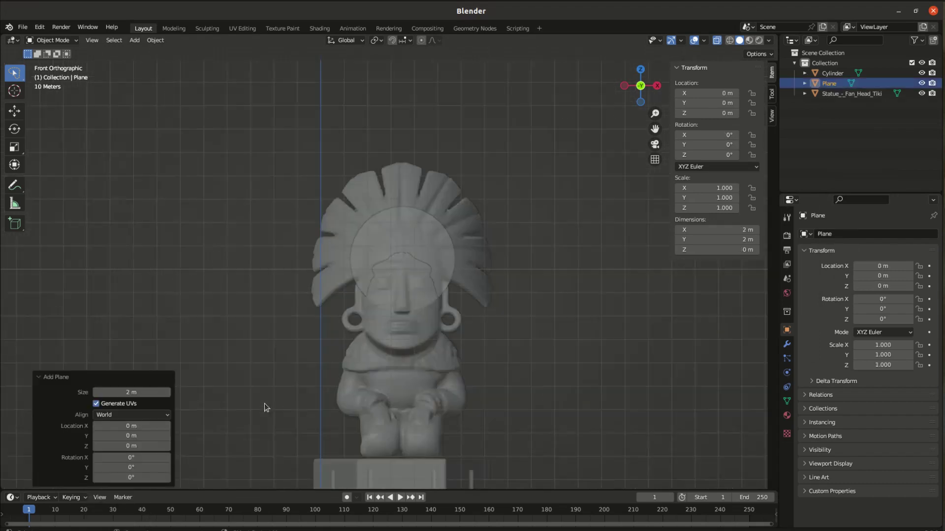
scroll(305, 454, up, 4)
scroll(312, 443, down, 4)
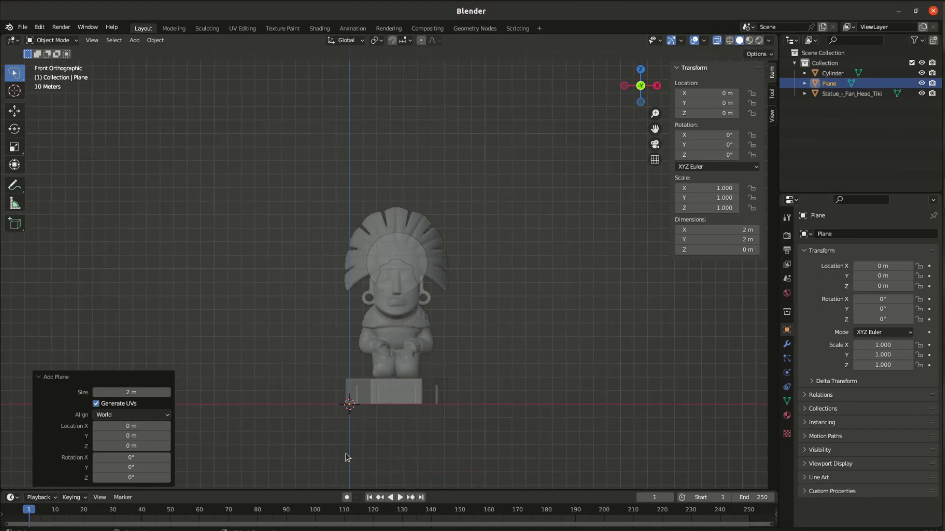
scroll(344, 459, up, 2)
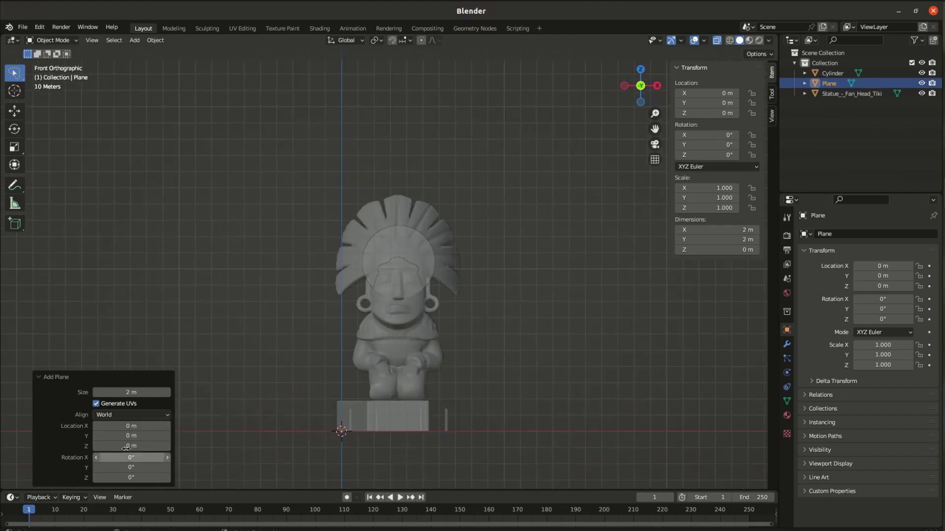
click(133, 427)
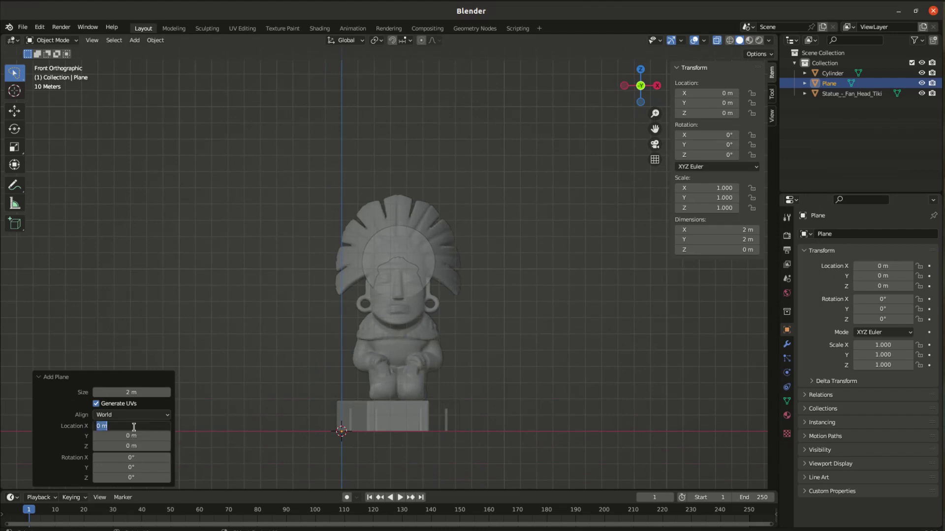
click(132, 391)
click(132, 391)
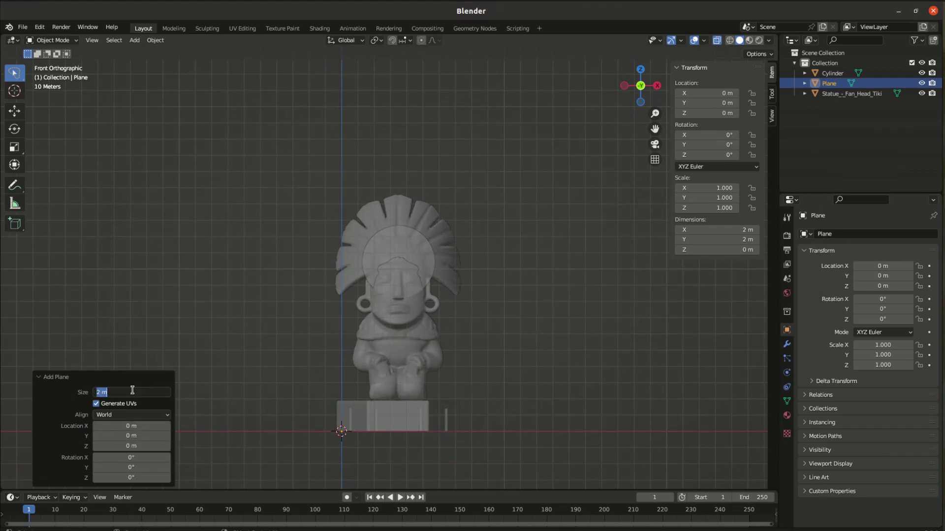
text(80)
key(Return)
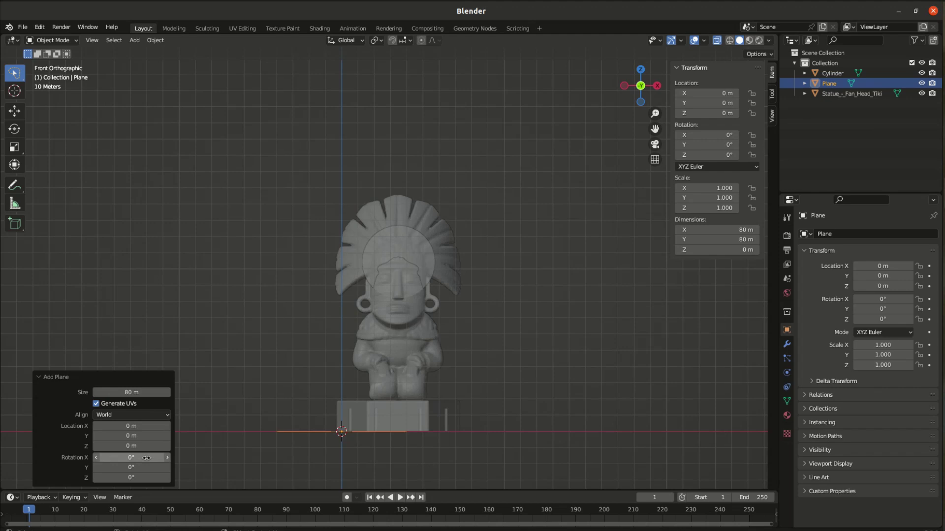
Set the new plane's X rotation to 90° so it faces the front view, and deselect it.
double_click(146, 458)
text(90)
key(Return)
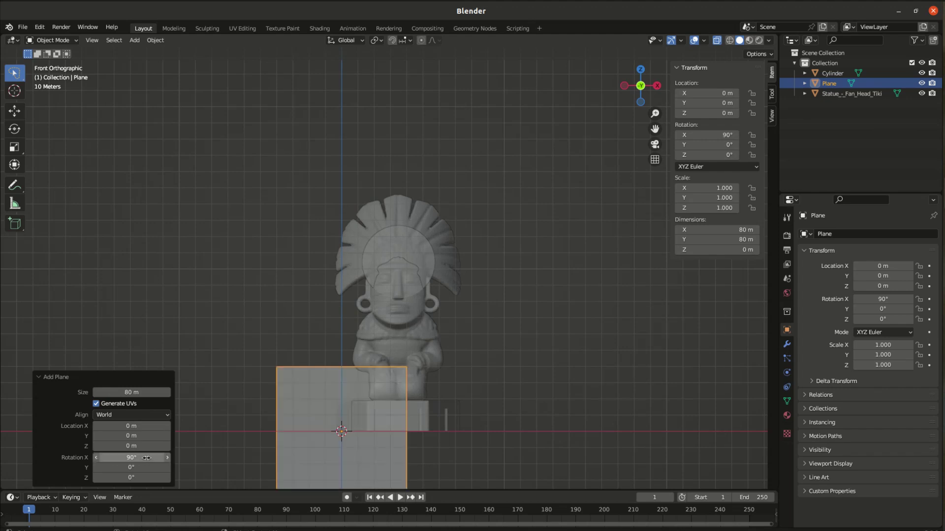
click(581, 388)
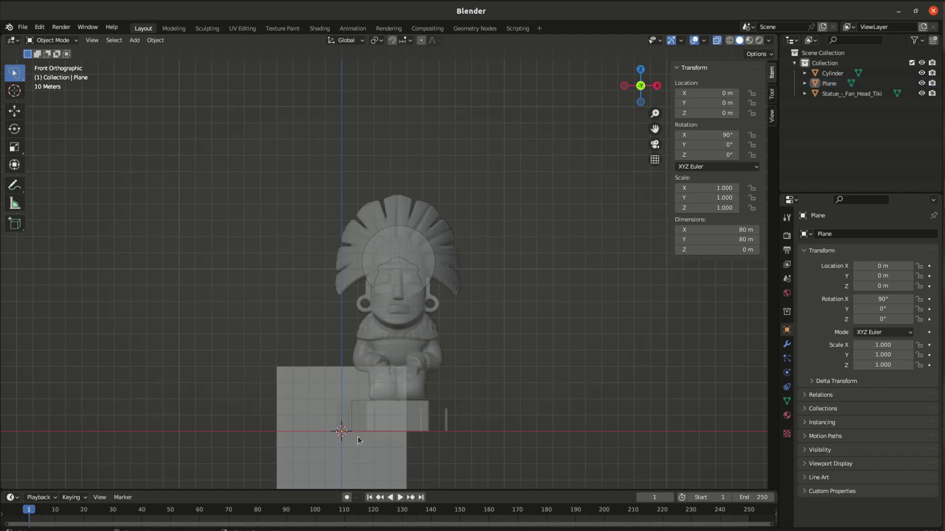
Move the plane with its Y axis locked over the statue's headdress, at about X 34.5 m and Z 120 m.
click(307, 416)
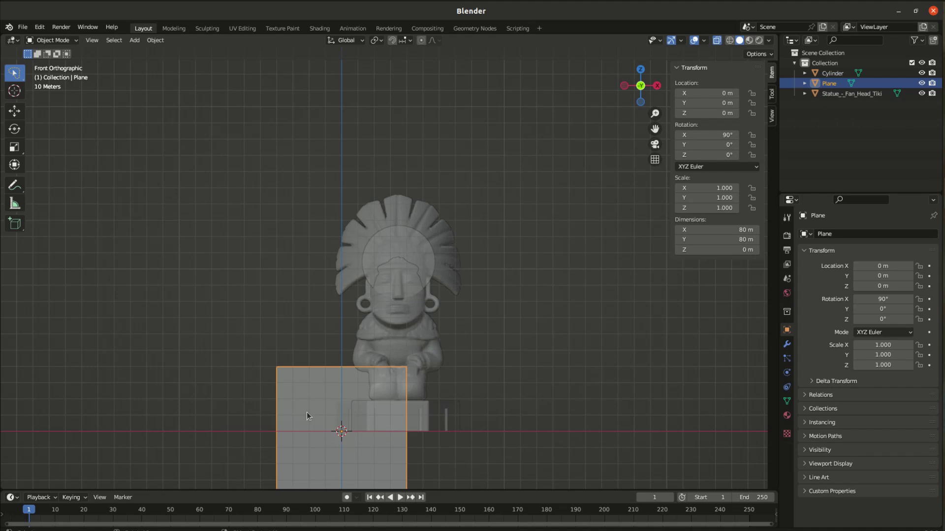
key(g)
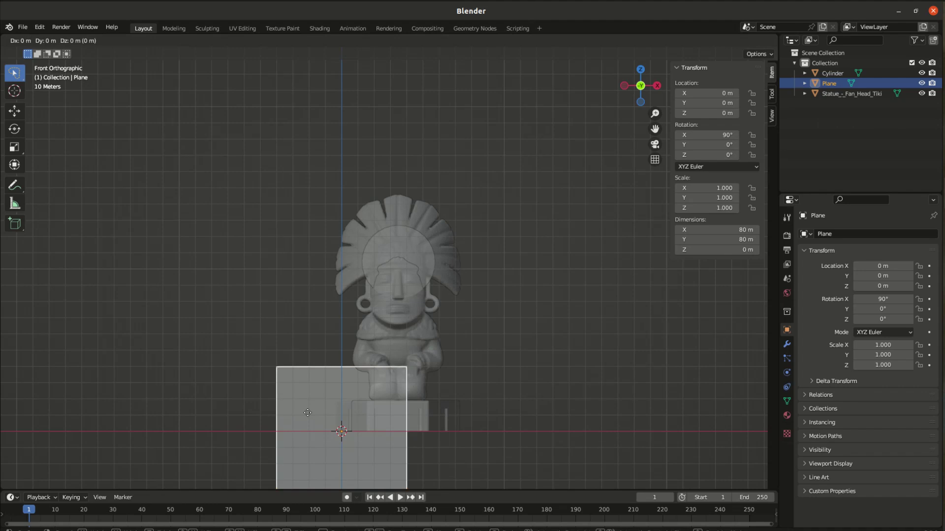
key(shift+y)
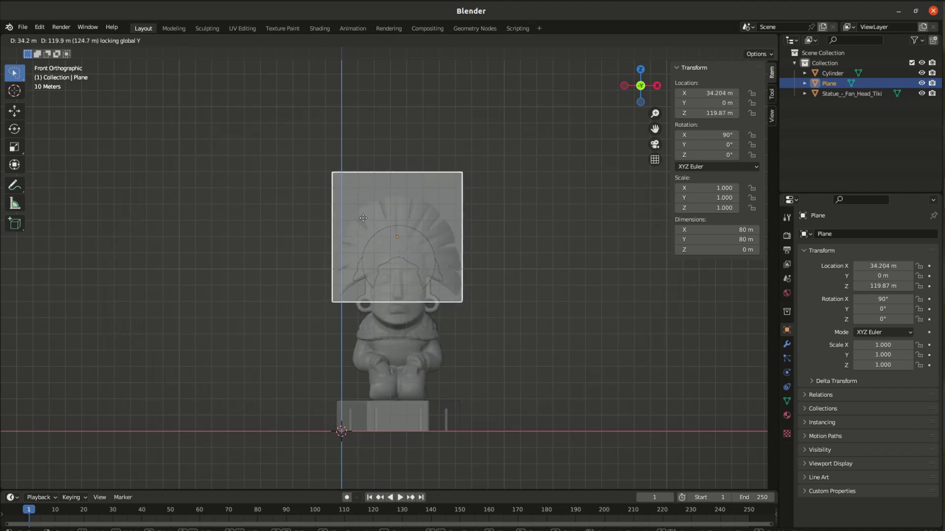
click(363, 218)
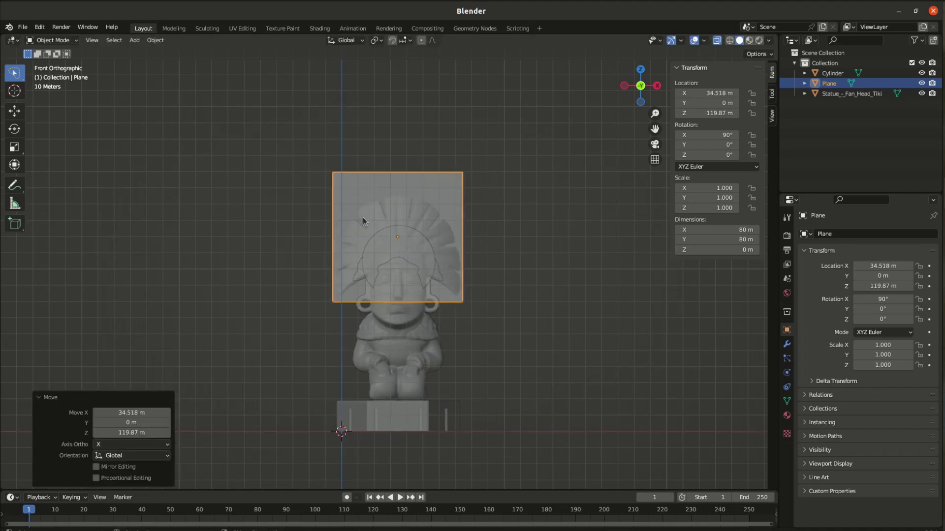
Nudge the plane with Y locked to about X 34.6 m and Z 121.3 m, and check its edges against the headdress.
scroll(402, 249, up, 5)
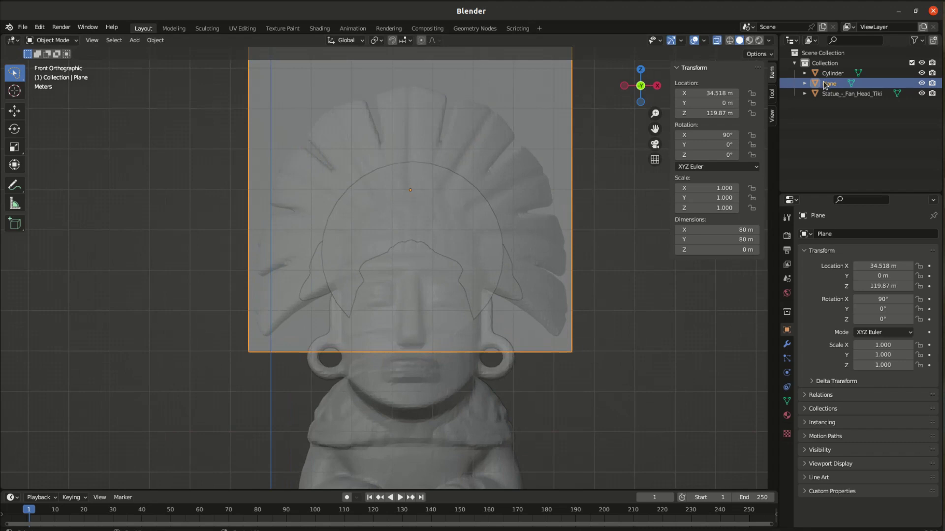
key(g)
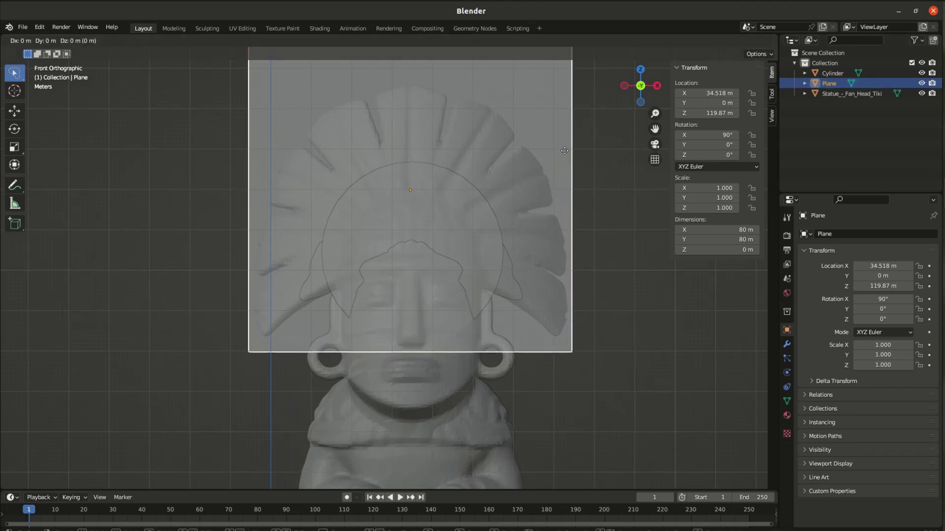
key(shift+y)
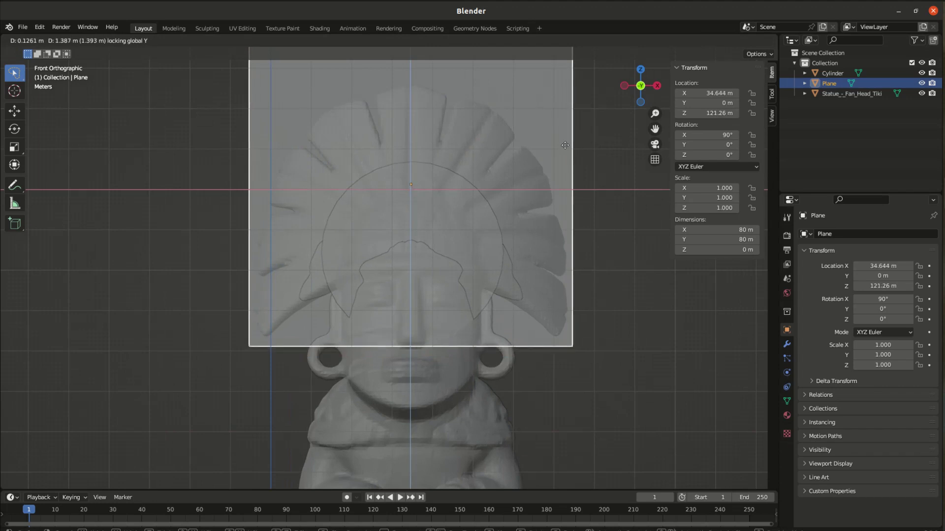
click(565, 146)
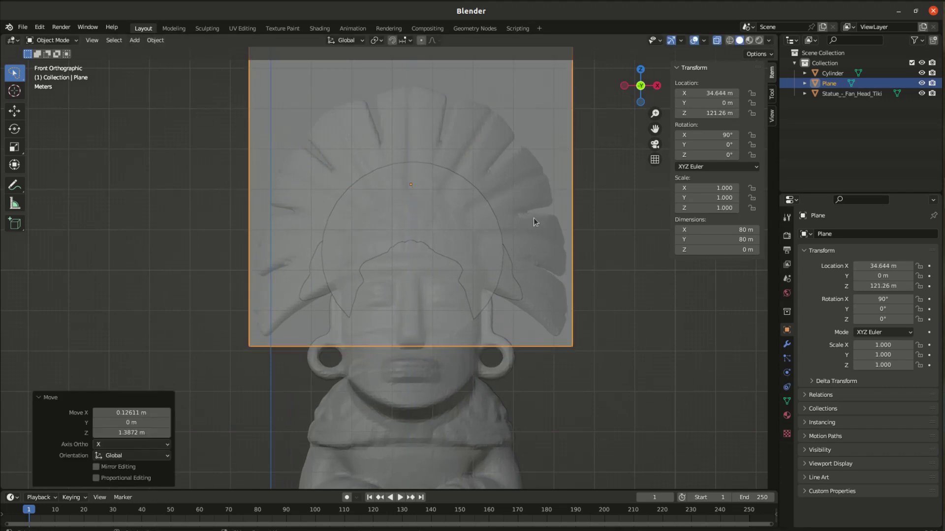
click(247, 379)
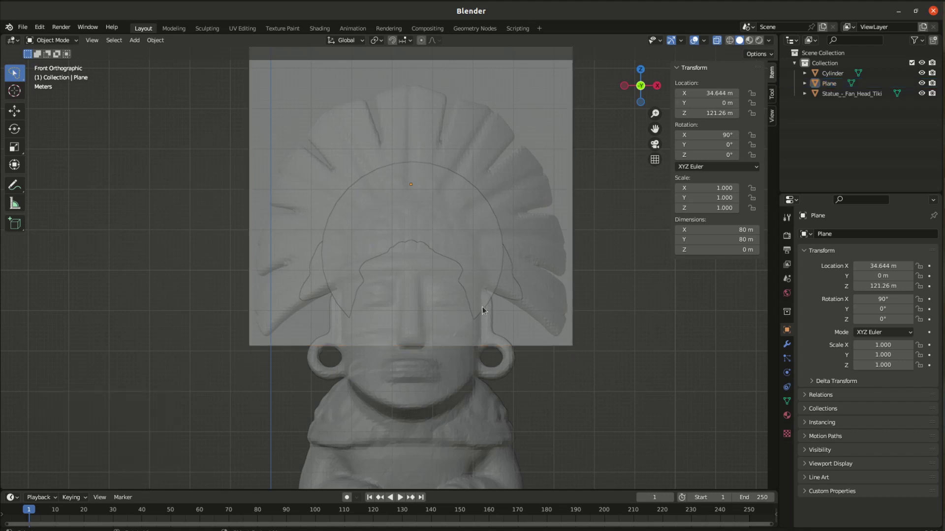
scroll(535, 326, up, 2)
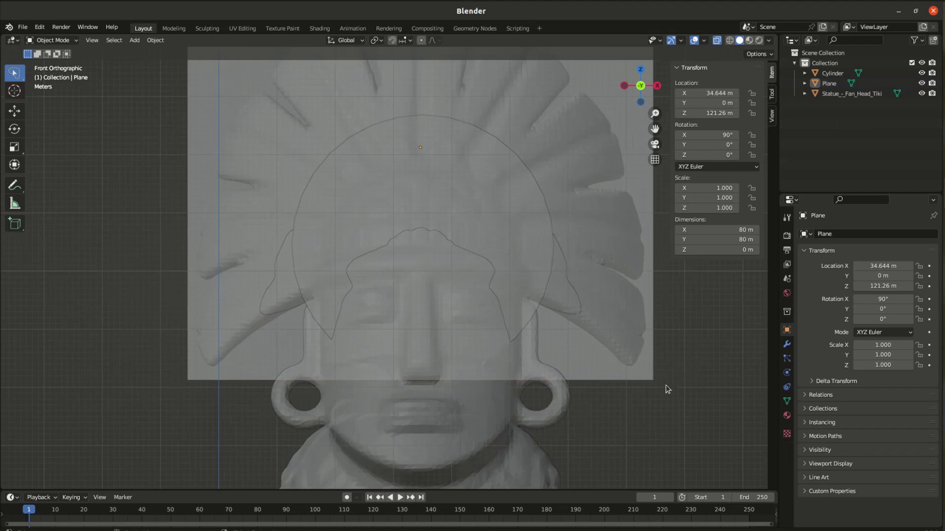
scroll(661, 403, down, 3)
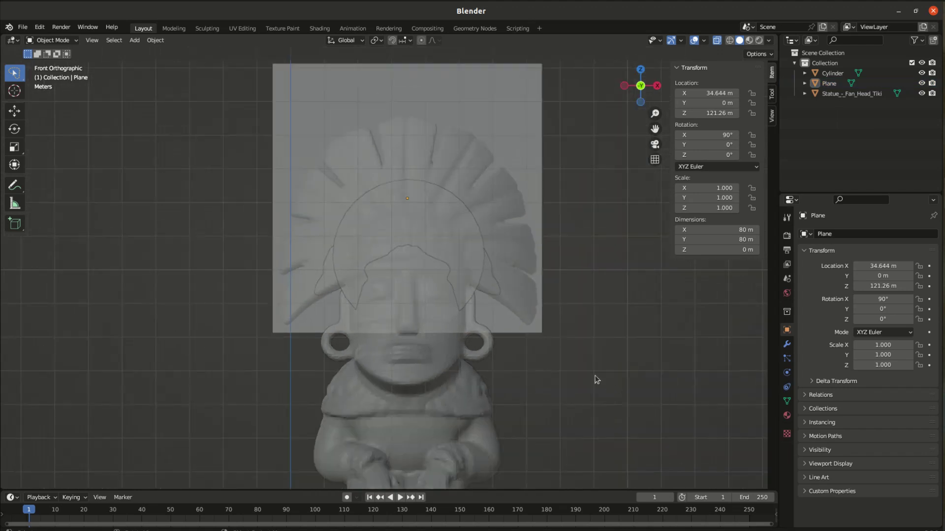
Lower the plane along the global Z axis to about Z 120 m and deselect it.
click(517, 121)
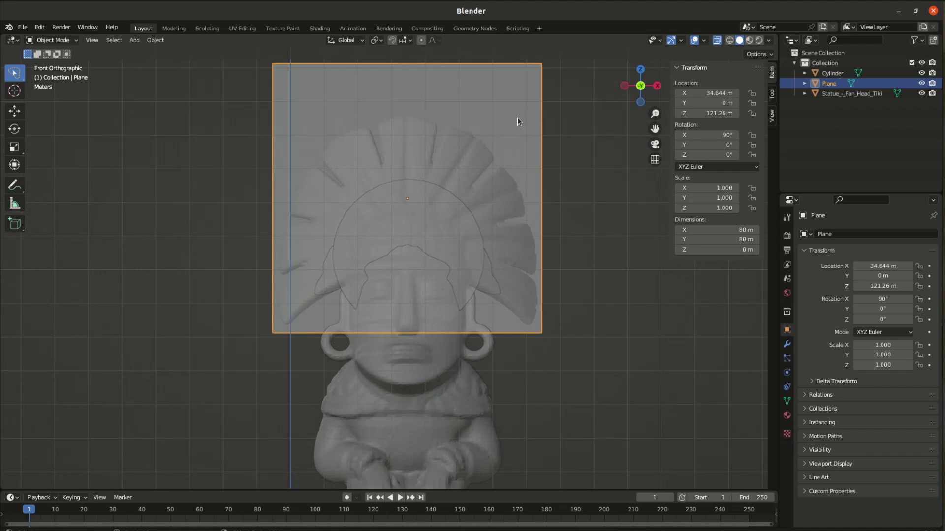
key(g)
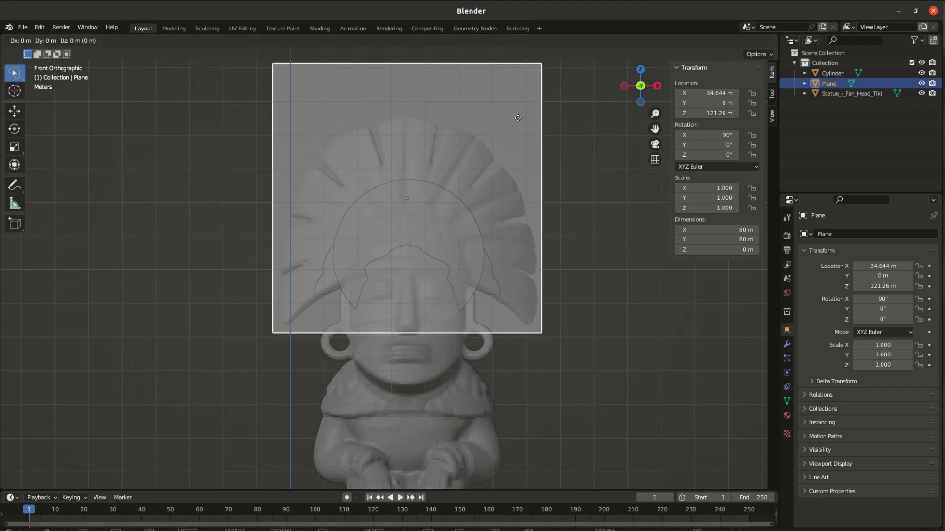
key(z)
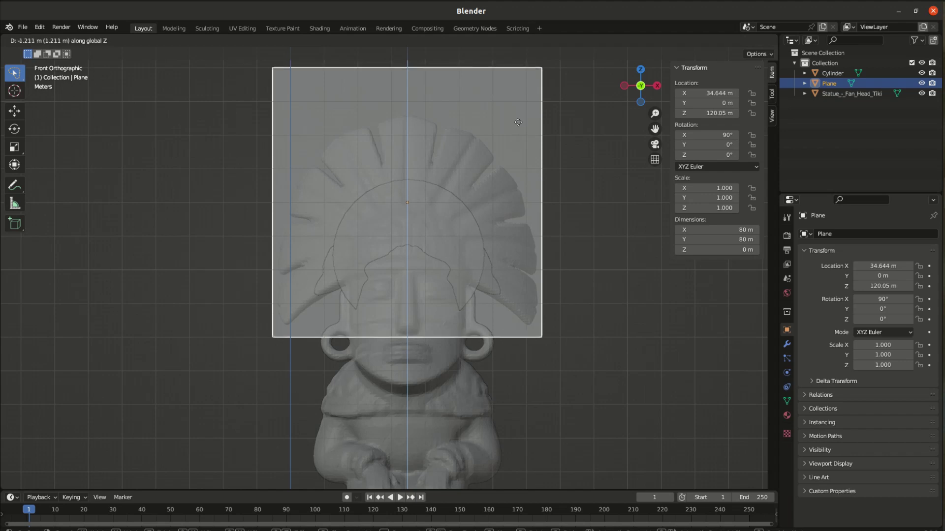
click(518, 122)
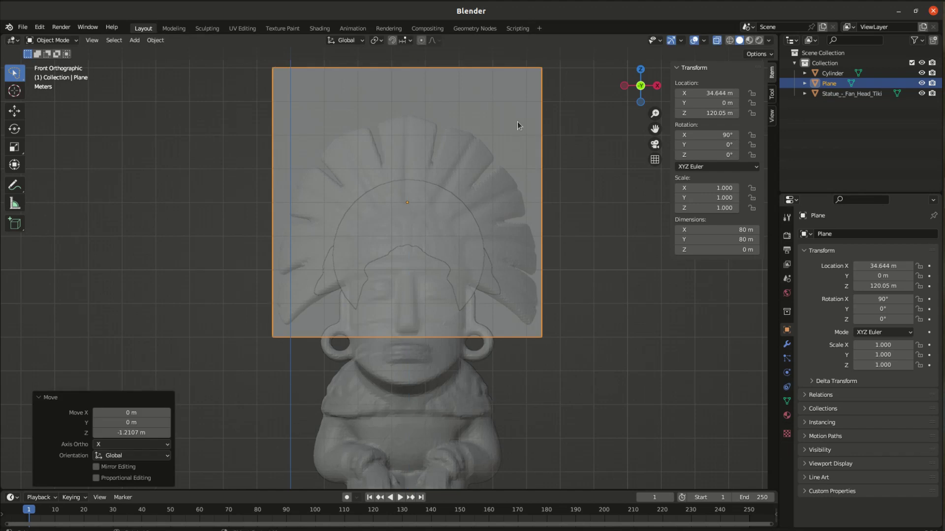
click(522, 347)
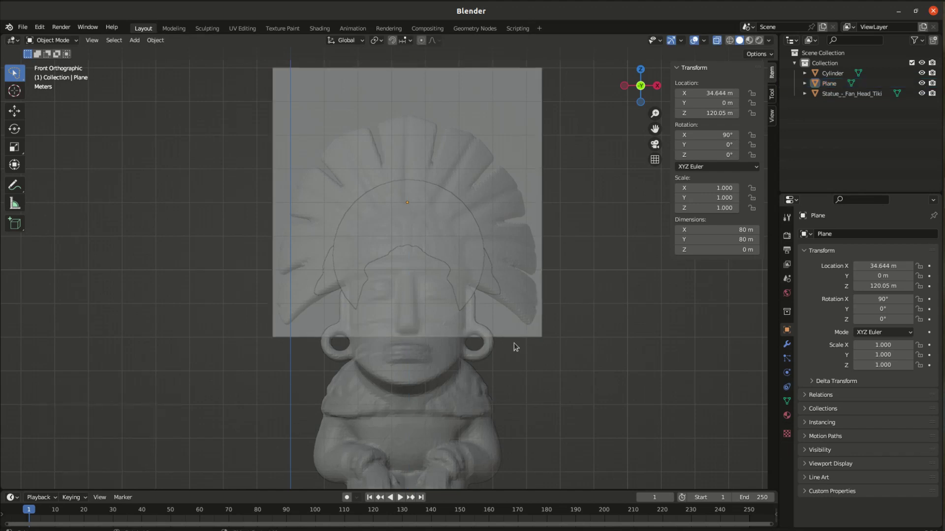
Subdivide the plane's lower edge with 3 cuts between its two lower corner vertices, and deselect it.
click(507, 336)
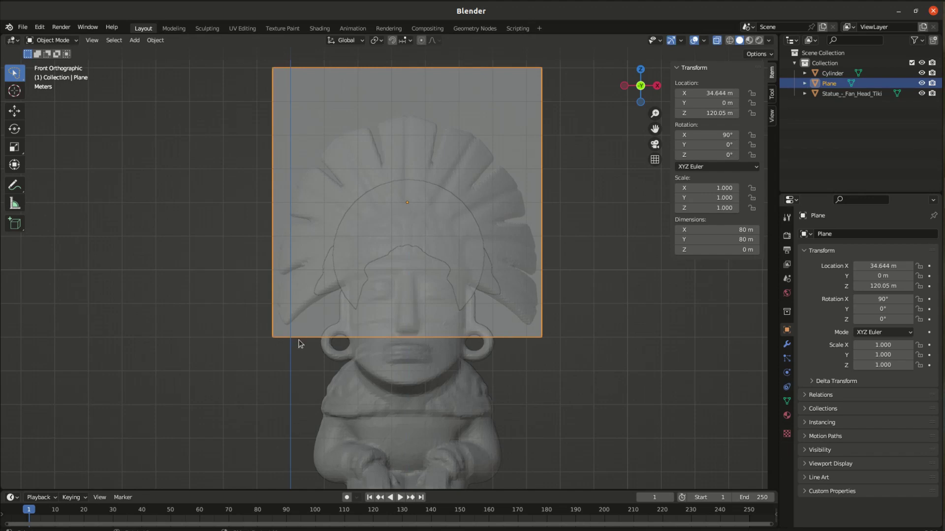
key(Tab)
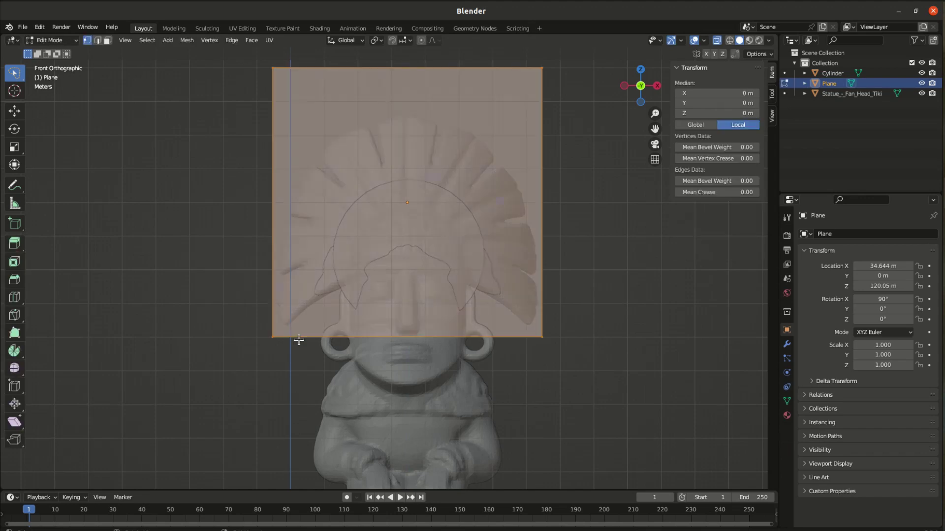
click(299, 340)
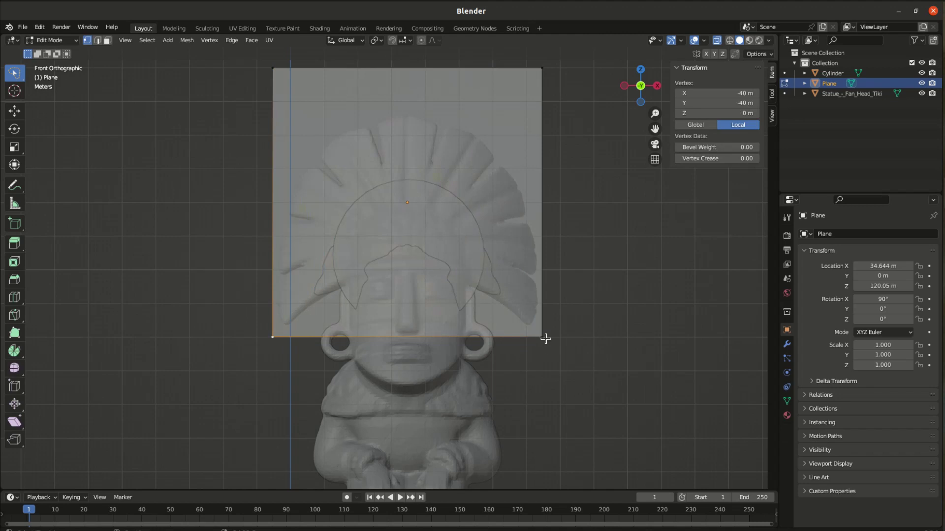
shift+click(542, 337)
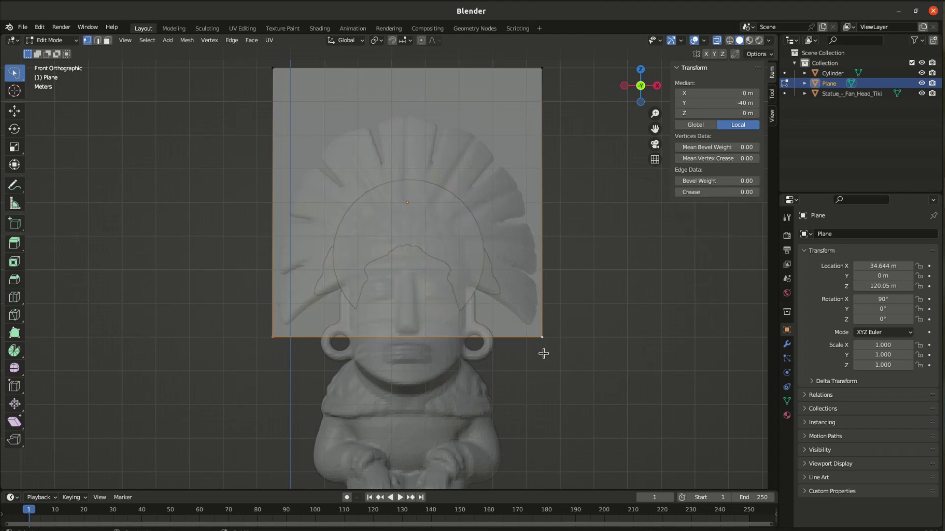
right_click(507, 342)
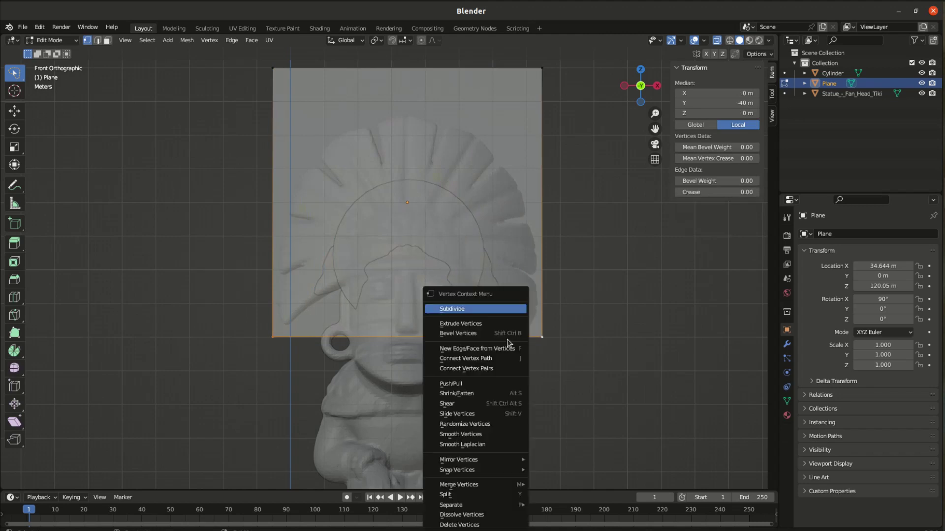
click(472, 309)
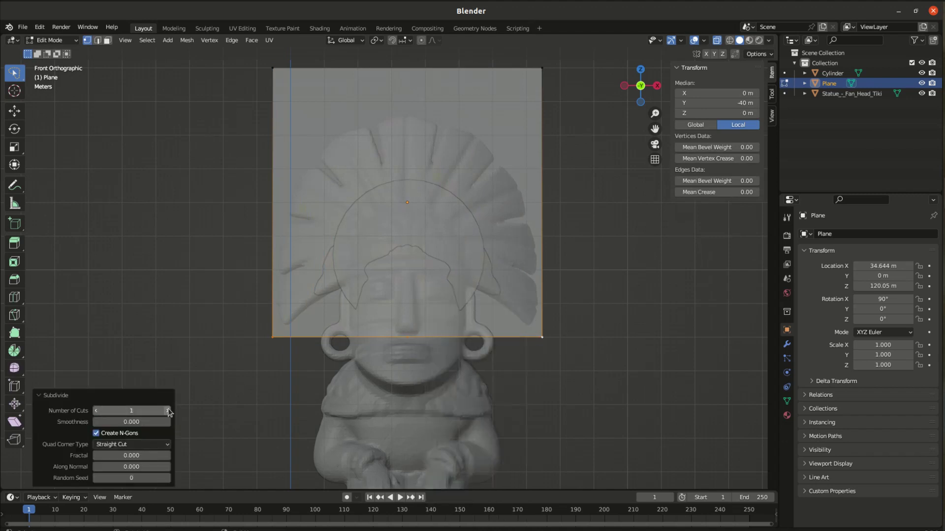
click(167, 411)
click(168, 411)
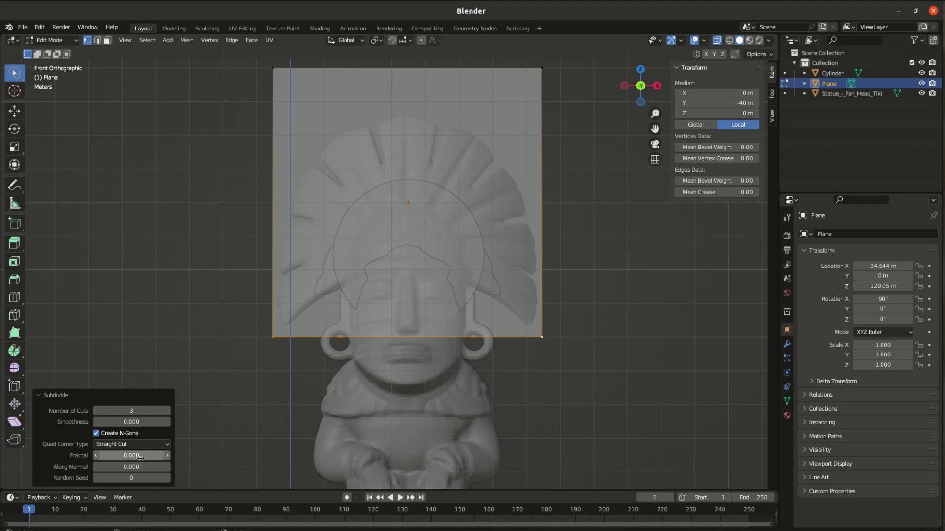
click(224, 392)
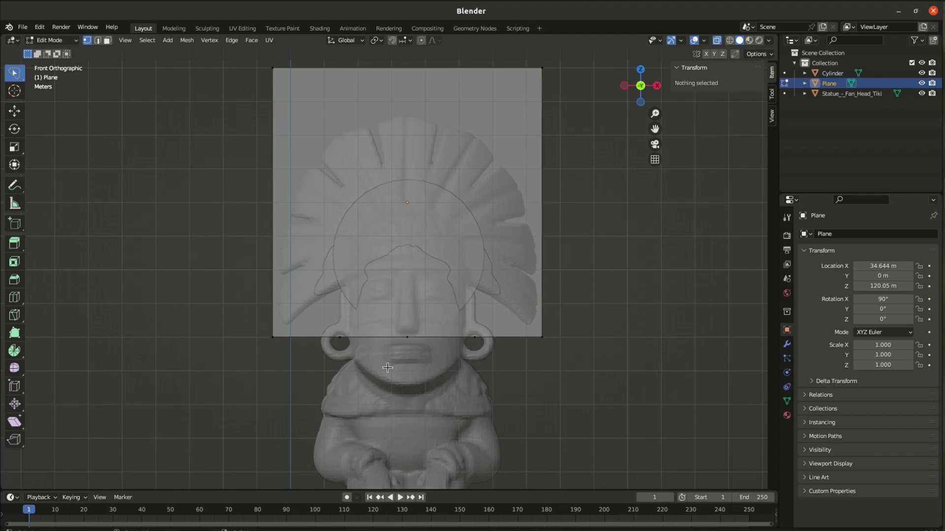
Raise the two outer subdivision vertices of the lower edge along global Z by about 14 m to where the headdress meets the ears.
scroll(374, 373, up, 3)
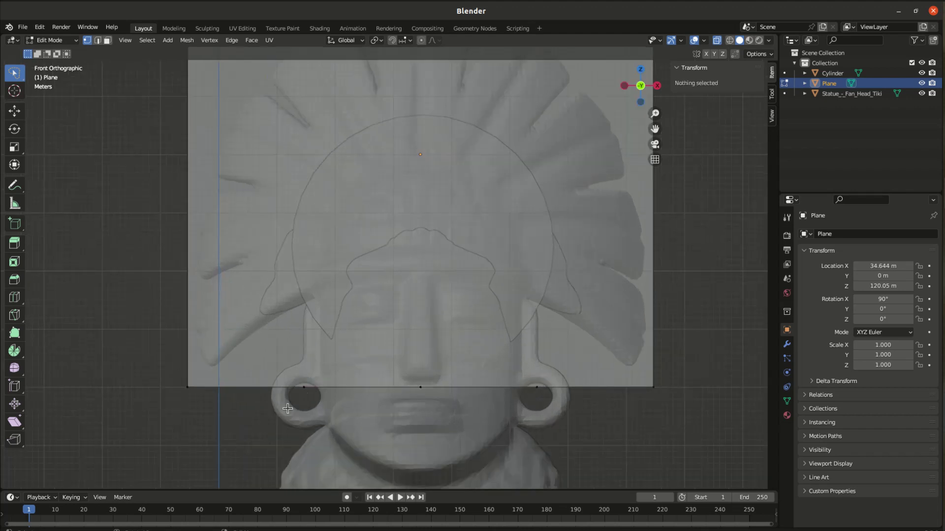
click(304, 387)
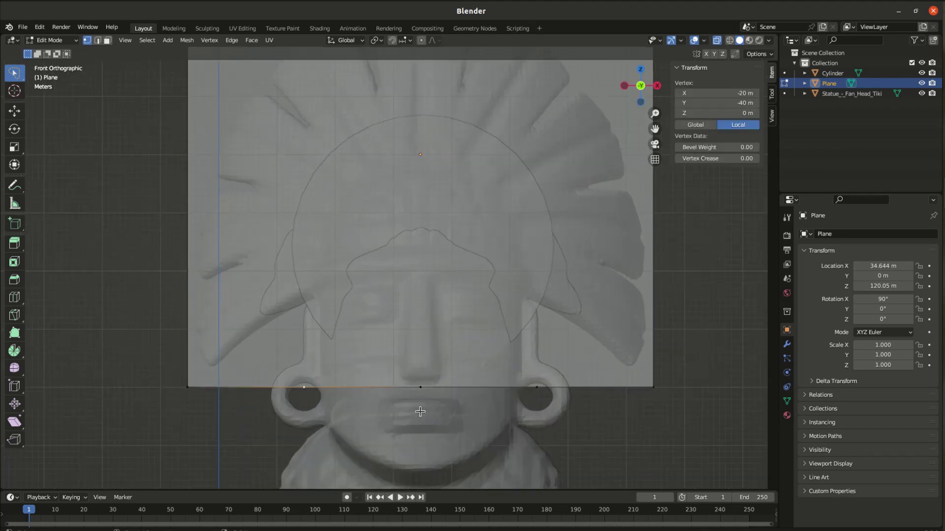
shift+click(536, 387)
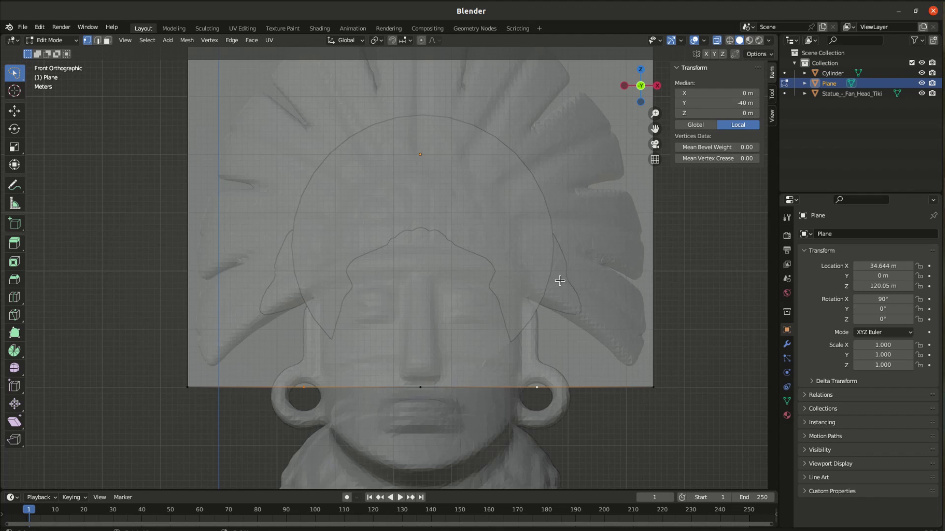
key(g)
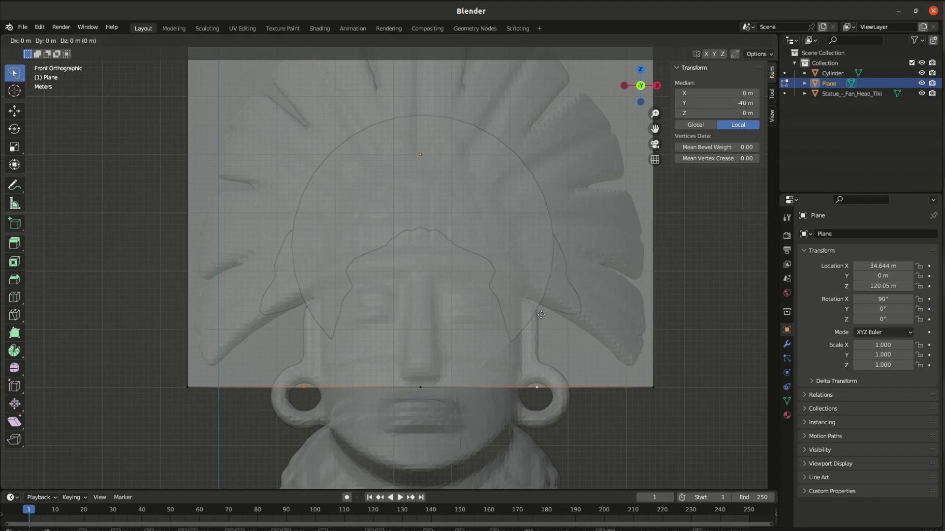
key(z)
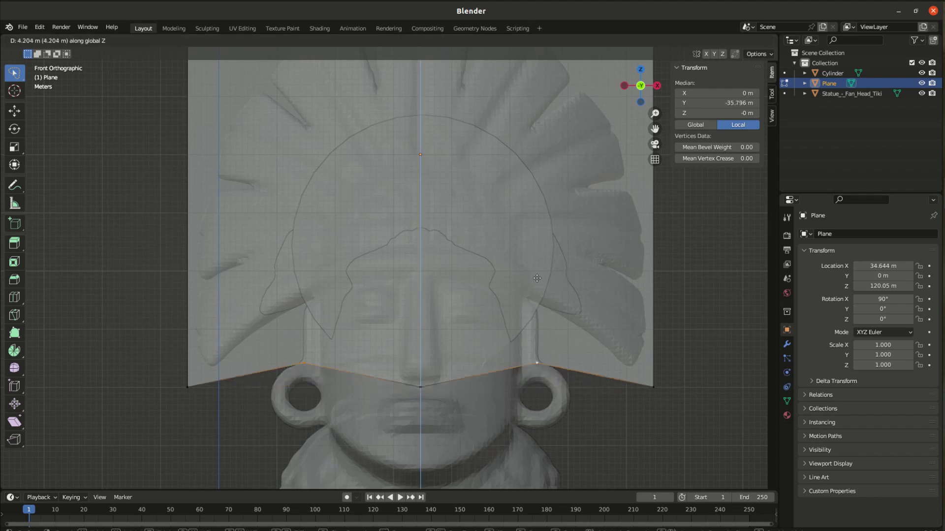
click(527, 233)
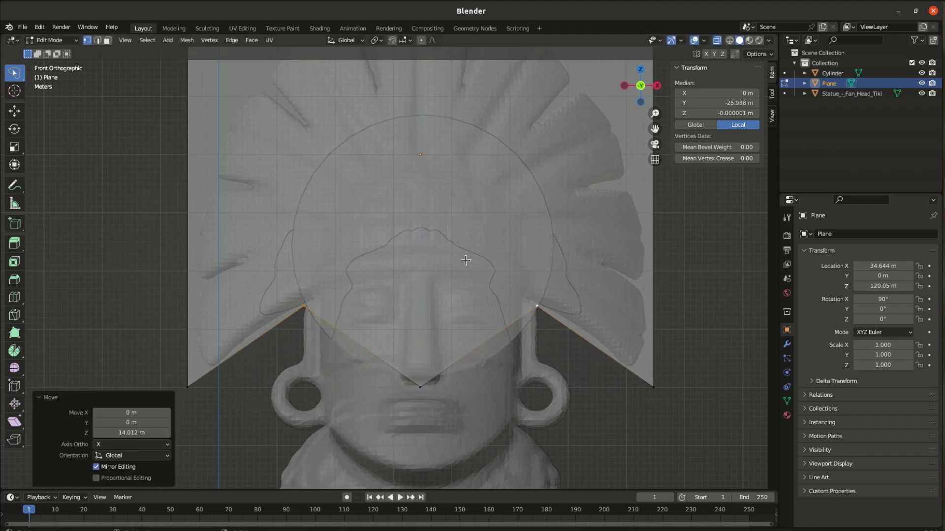
scroll(311, 330, up, 1)
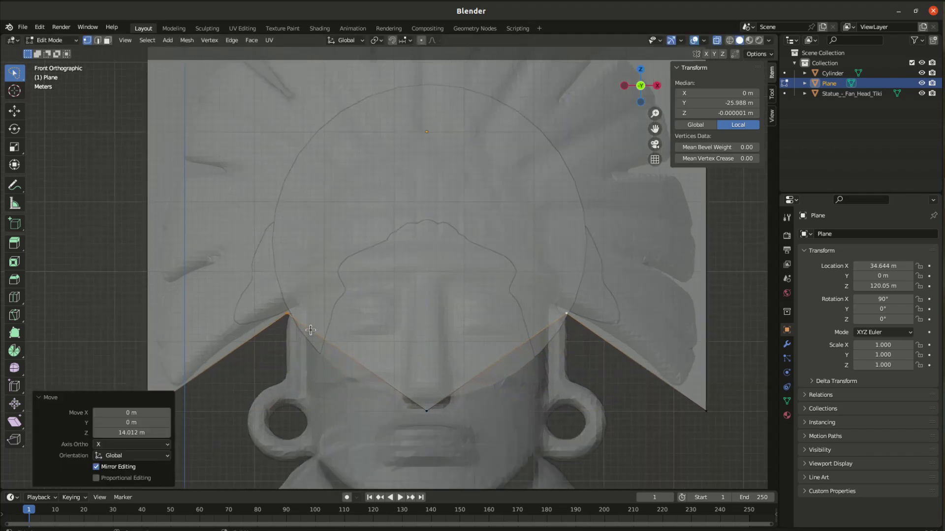
click(258, 364)
Shift the left raised vertex about 0.7 m in X and 0.38 m in Z onto the headdress corner, and finish editing the mesh.
scroll(275, 360, up, 2)
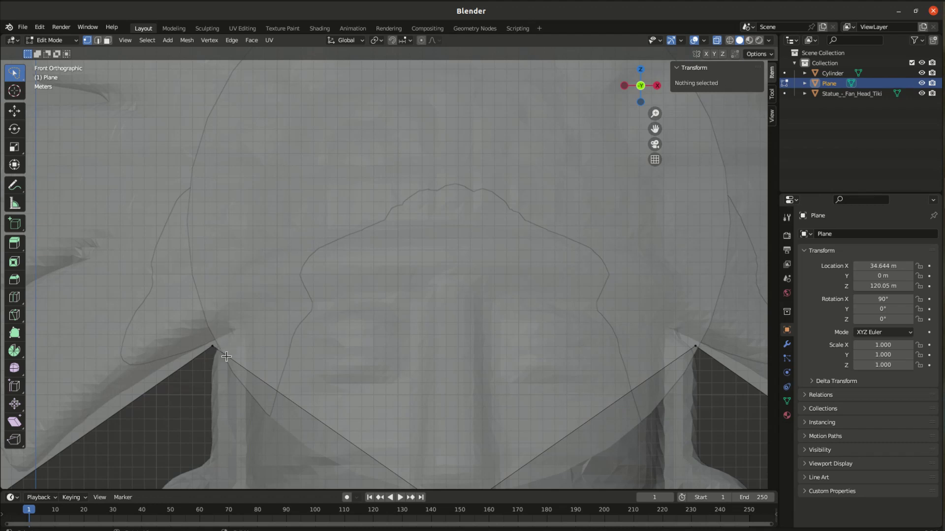
scroll(295, 392, down, 4)
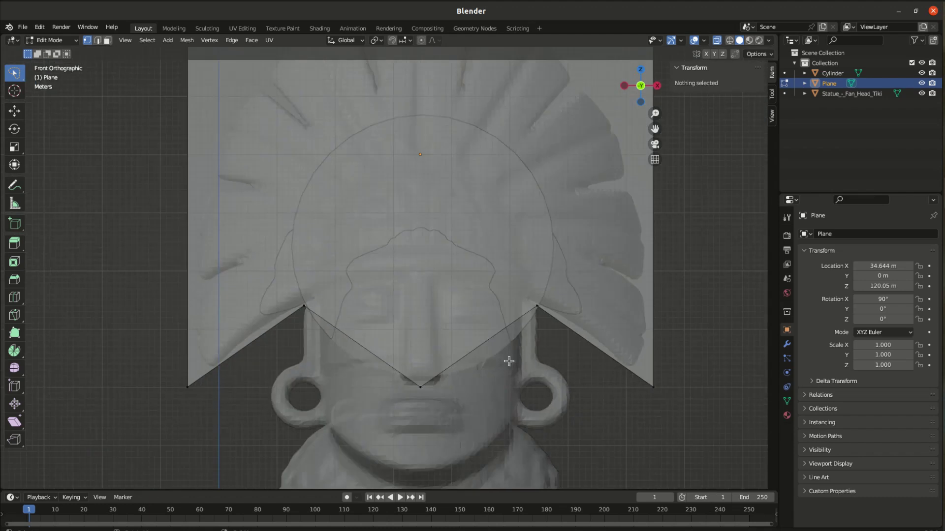
scroll(487, 365, up, 3)
key(alt+z)
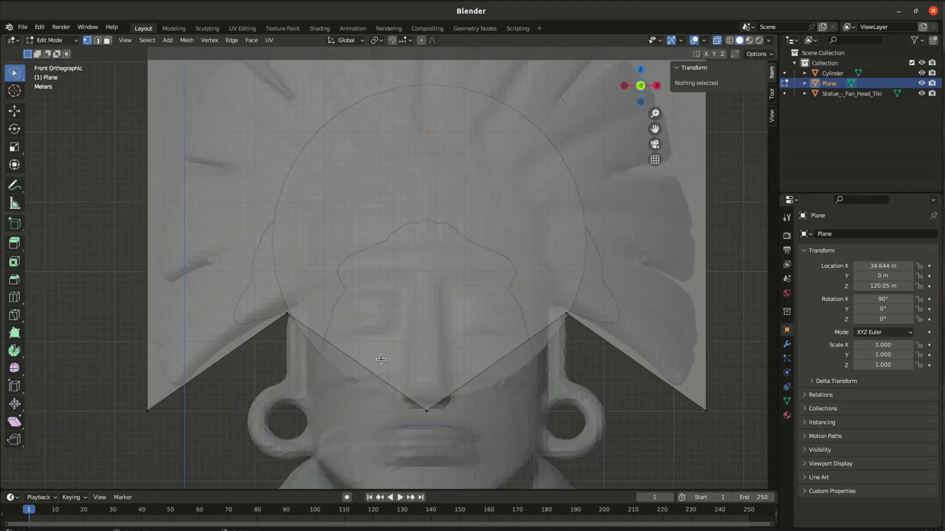
key(alt+z)
scroll(297, 327, up, 3)
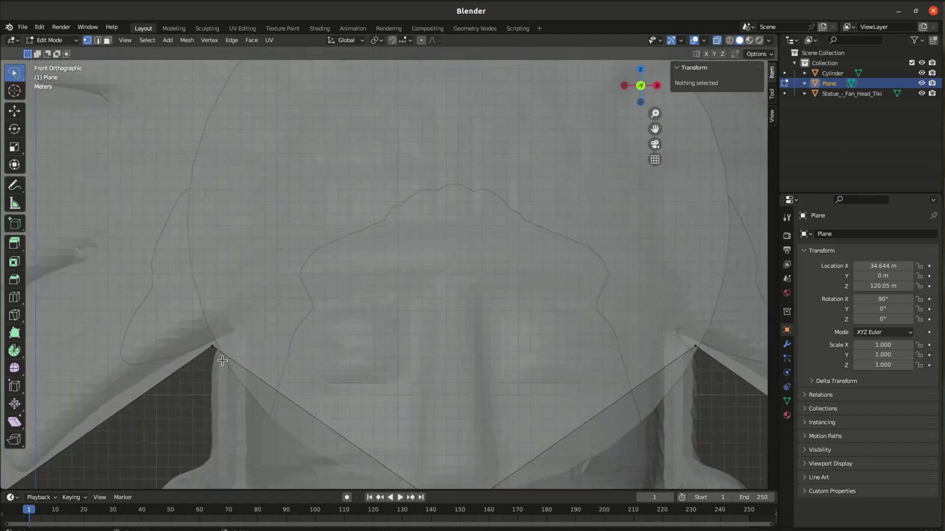
click(145, 384)
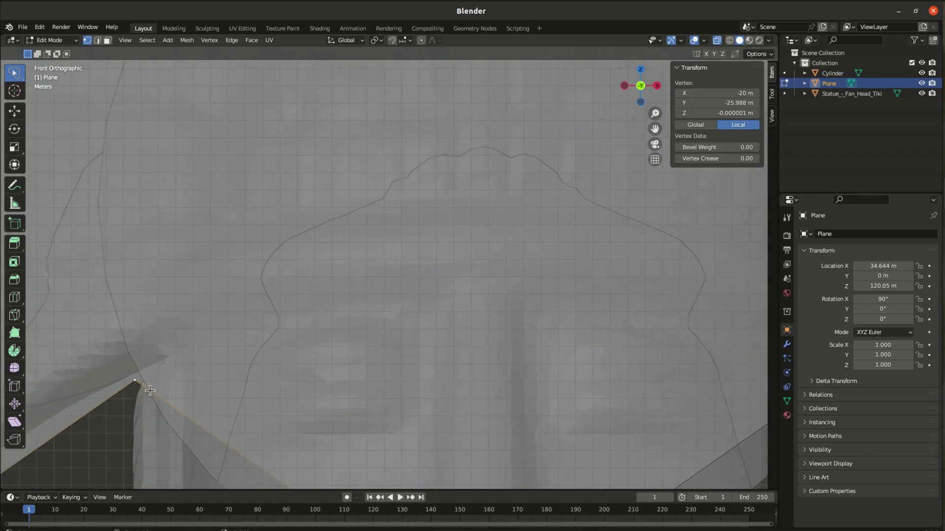
key(g)
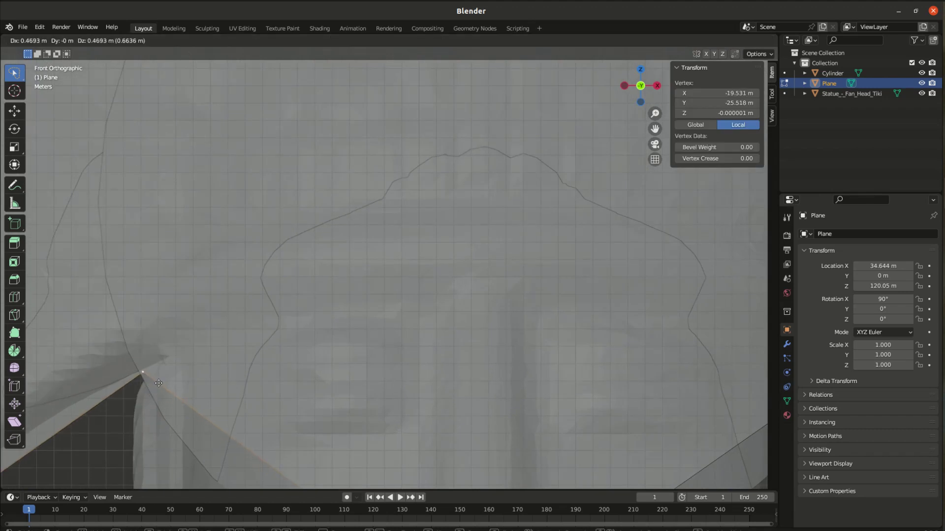
click(165, 385)
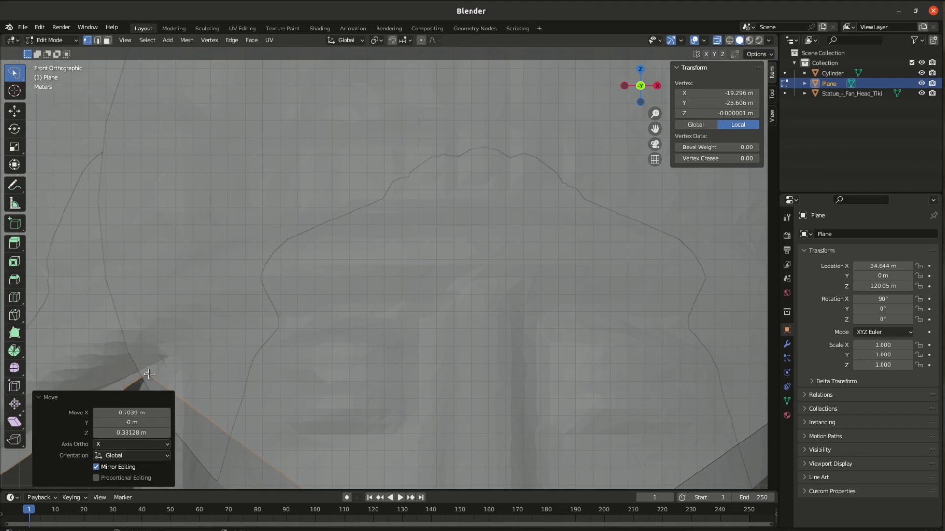
scroll(244, 390, down, 4)
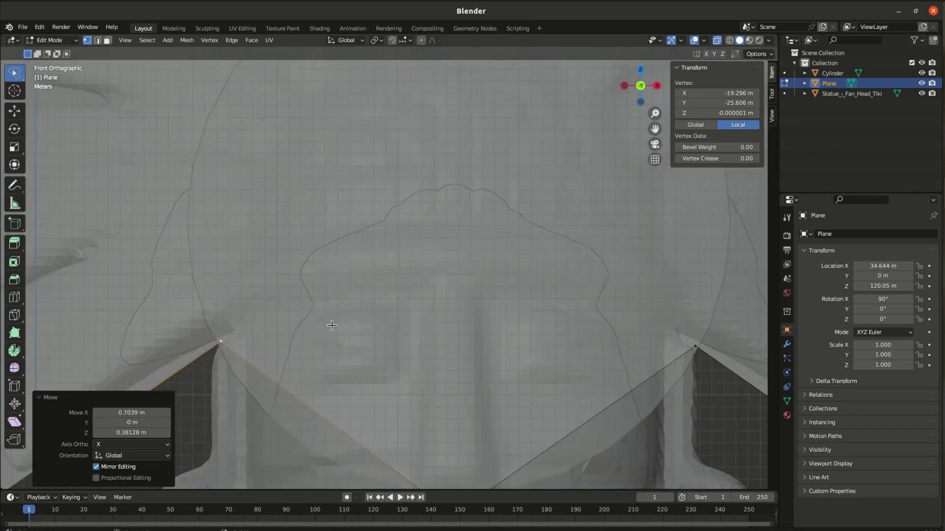
scroll(253, 347, up, 4)
scroll(204, 357, down, 8)
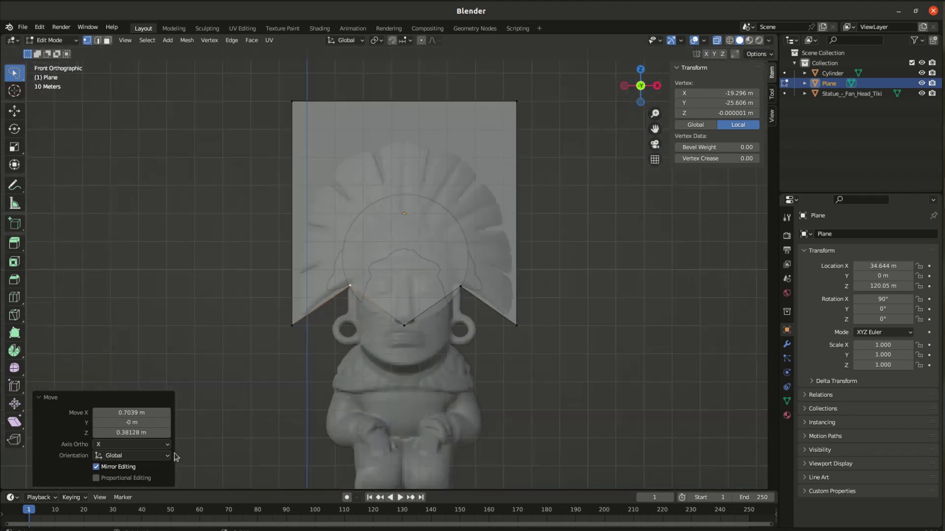
click(567, 395)
middle_drag(566, 394, 533, 413)
key(Tab)
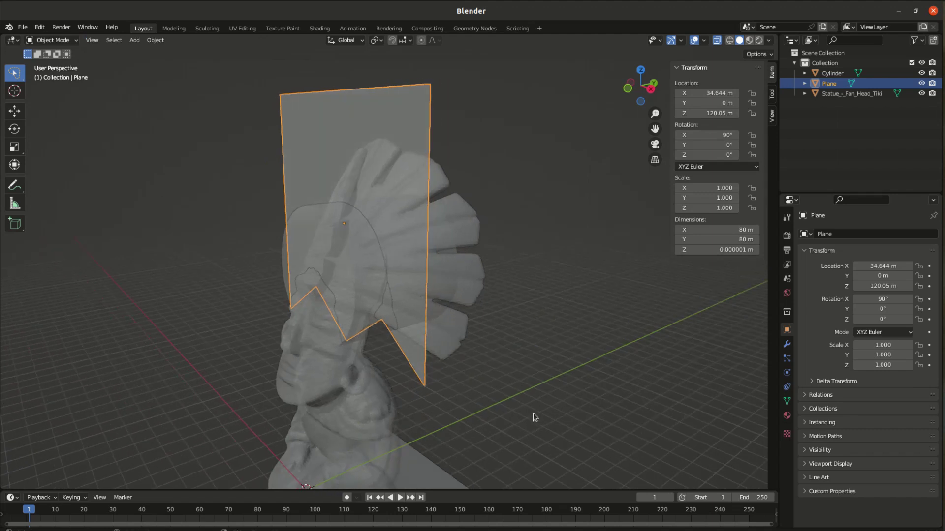
Extrude the whole notched plane 38 m along its normal into a solid block, and deselect the geometry.
key(KP_3)
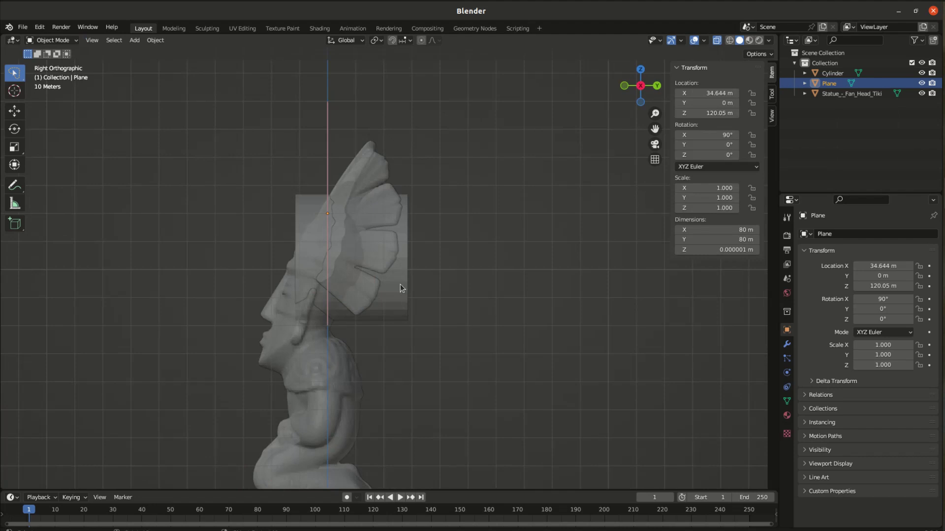
middle_drag(392, 286, 423, 169)
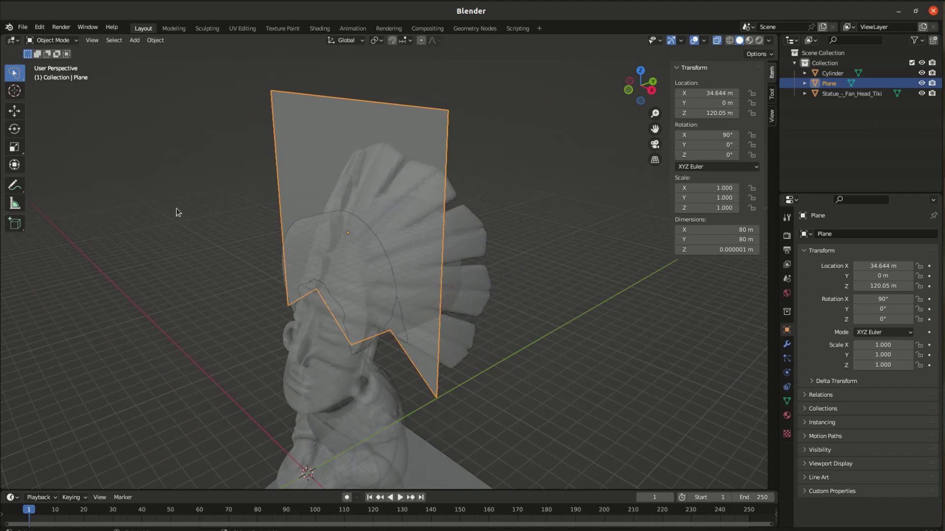
click(234, 215)
click(332, 158)
key(Tab)
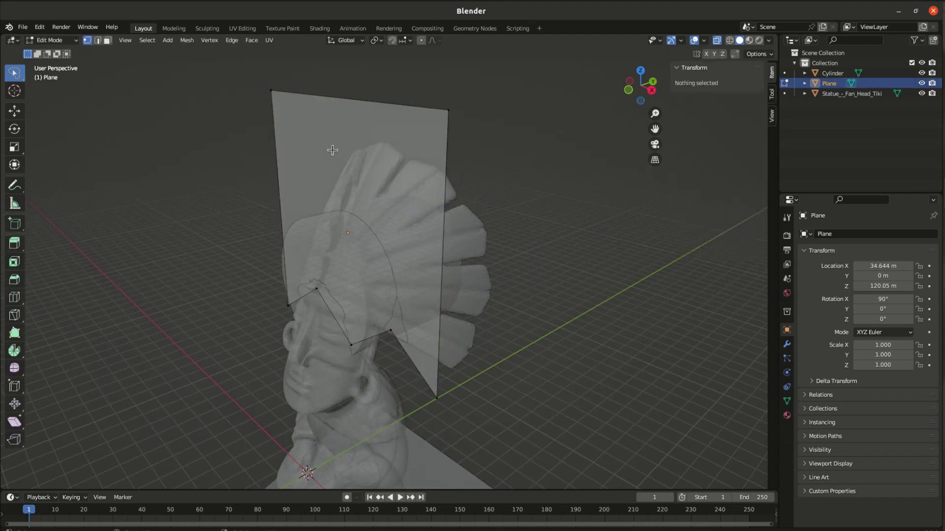
key(a)
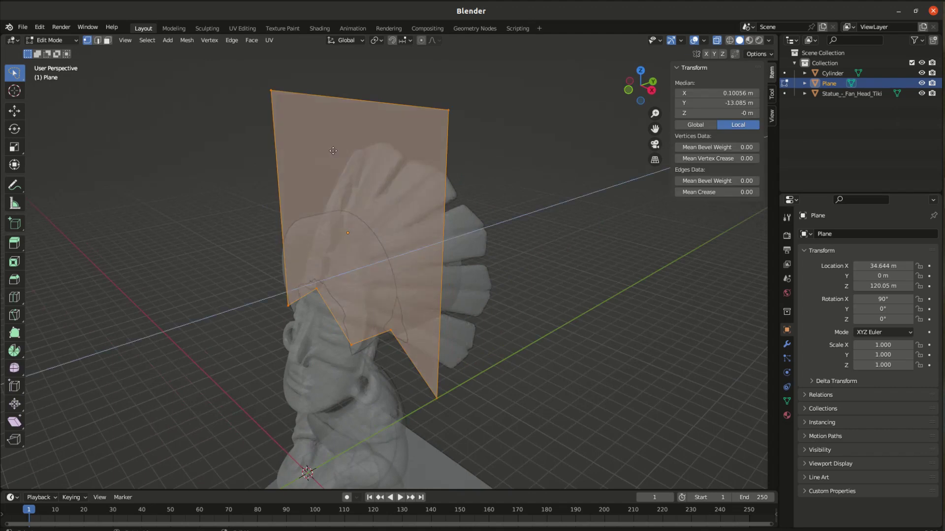
key(e)
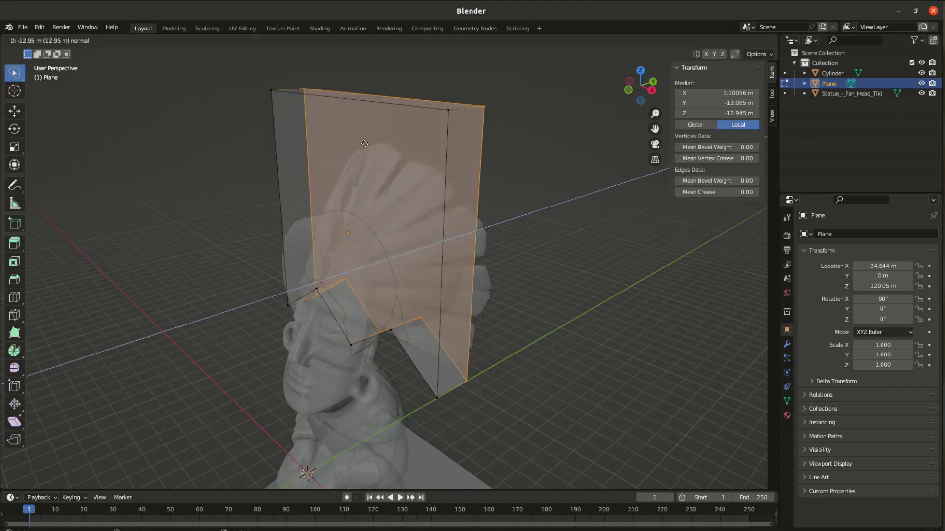
text(38)
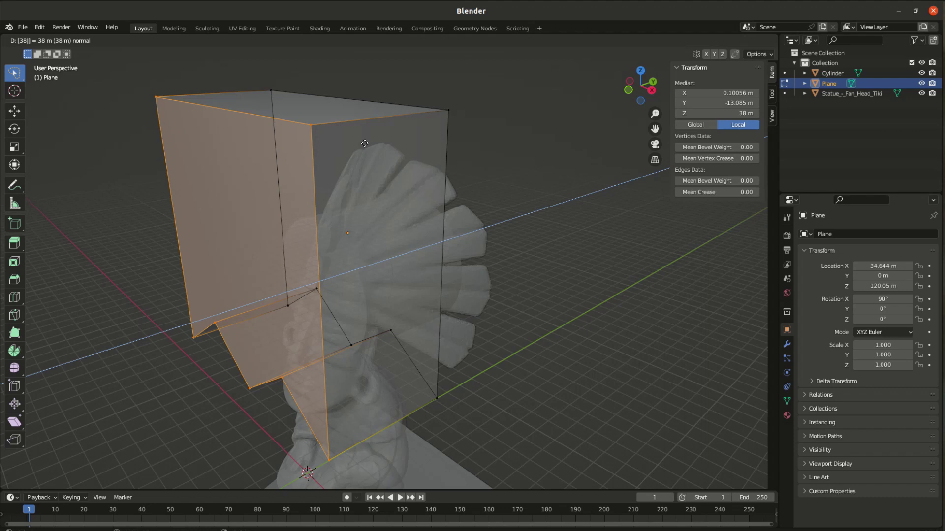
key(Return)
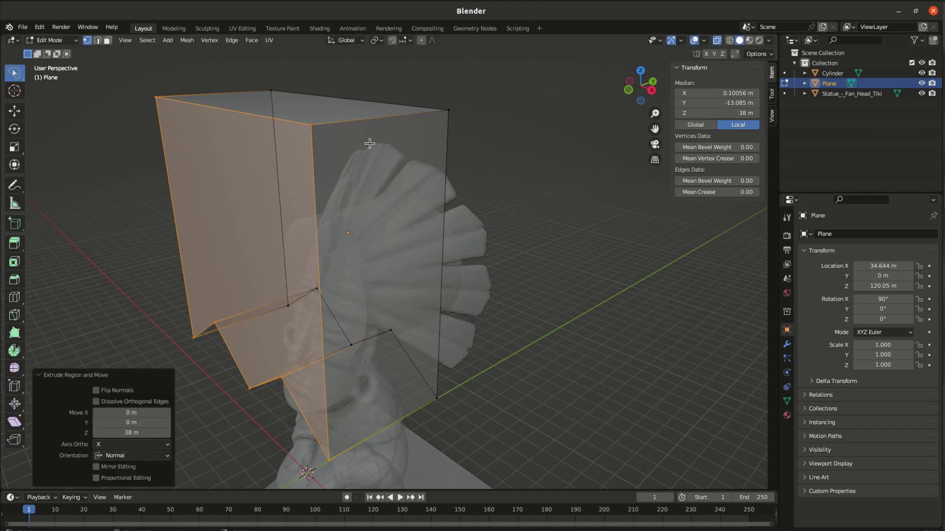
click(556, 408)
Finish editing the mesh and move the notched block about 27.6 m along global Y over the headdress, and deselect it.
key(KP_3)
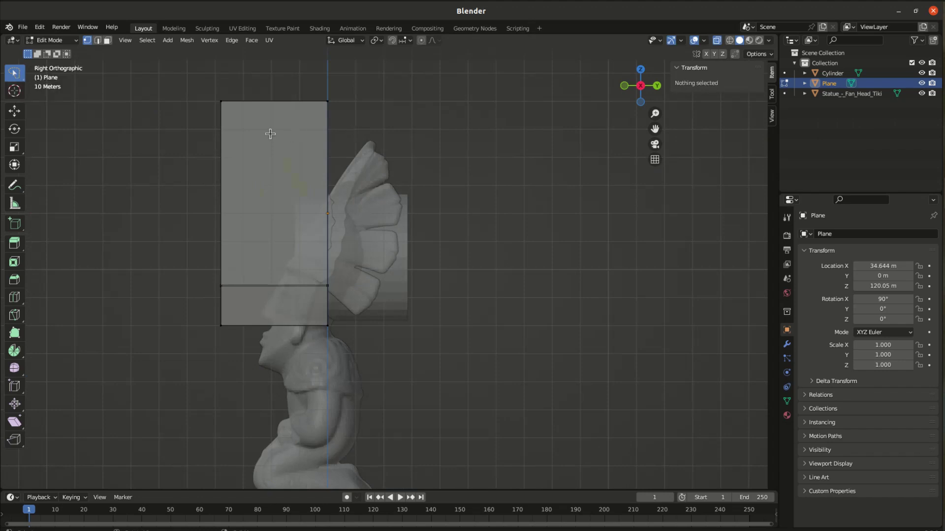
key(Tab)
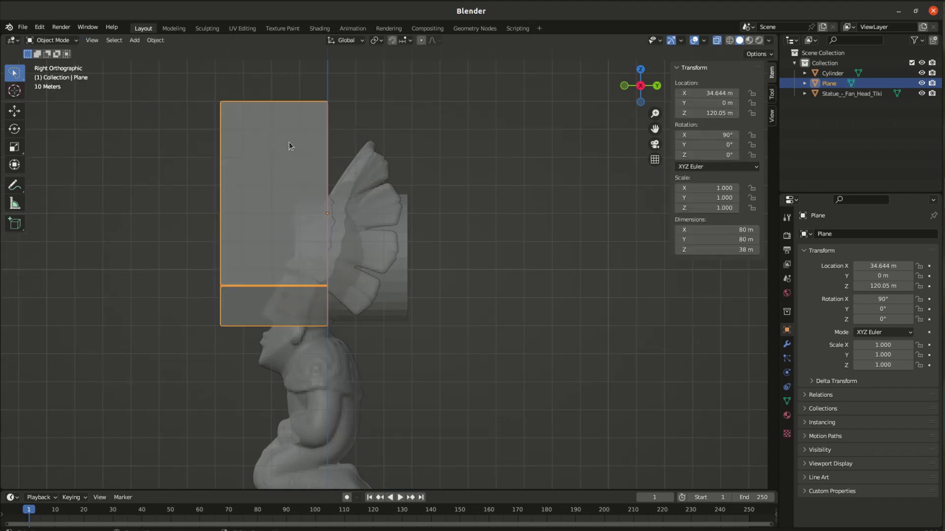
key(g)
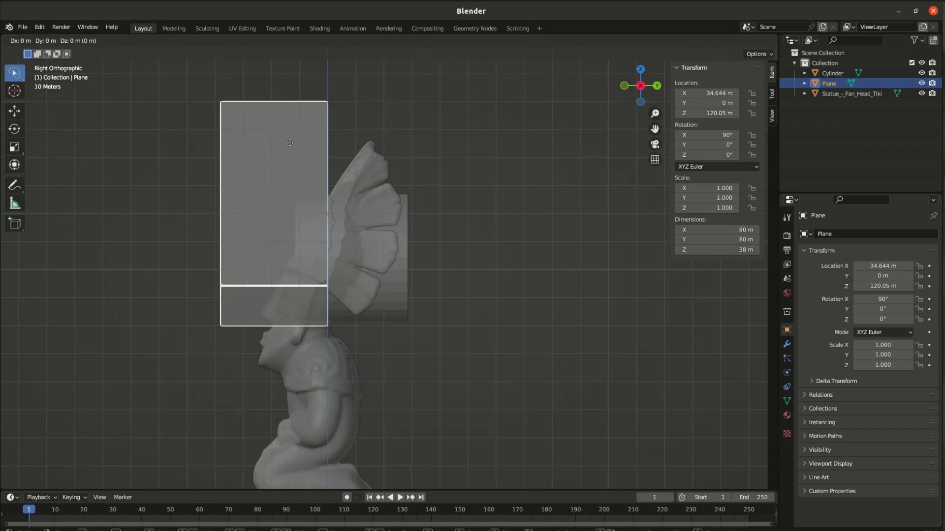
key(y)
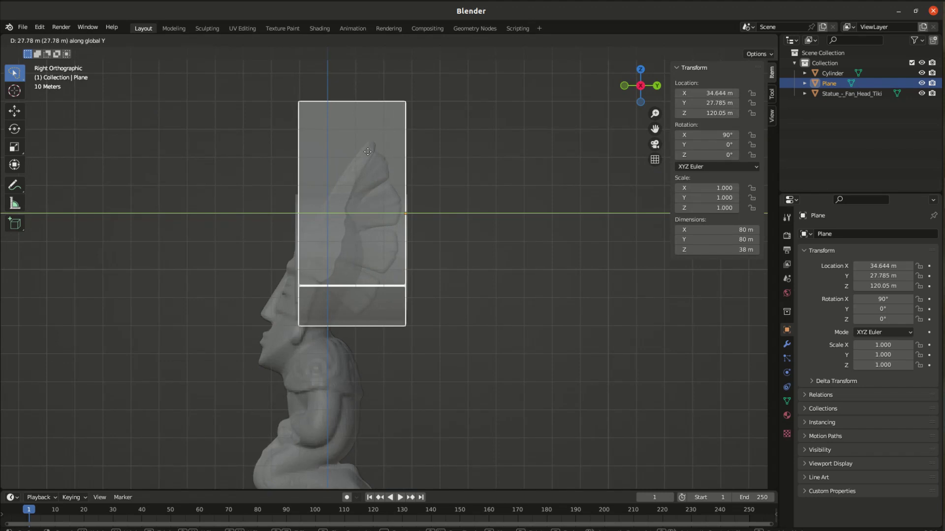
click(366, 156)
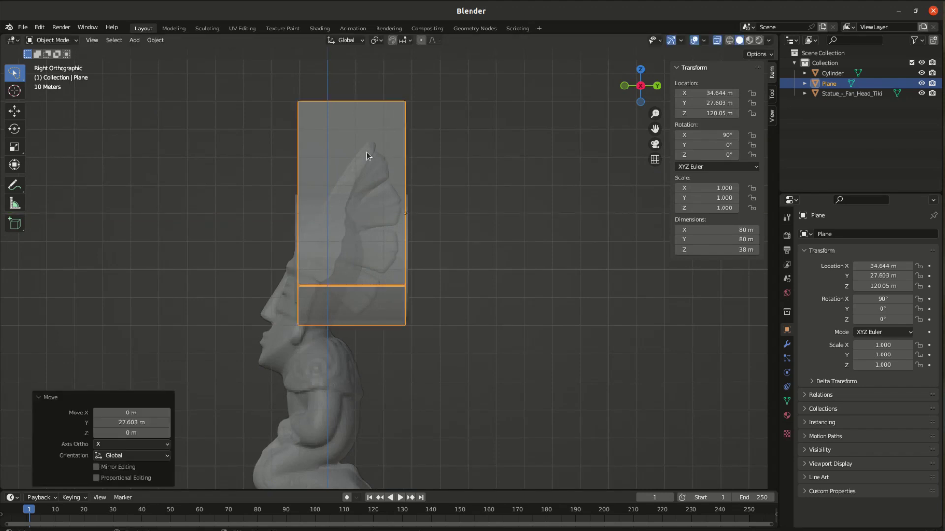
scroll(357, 256, up, 3)
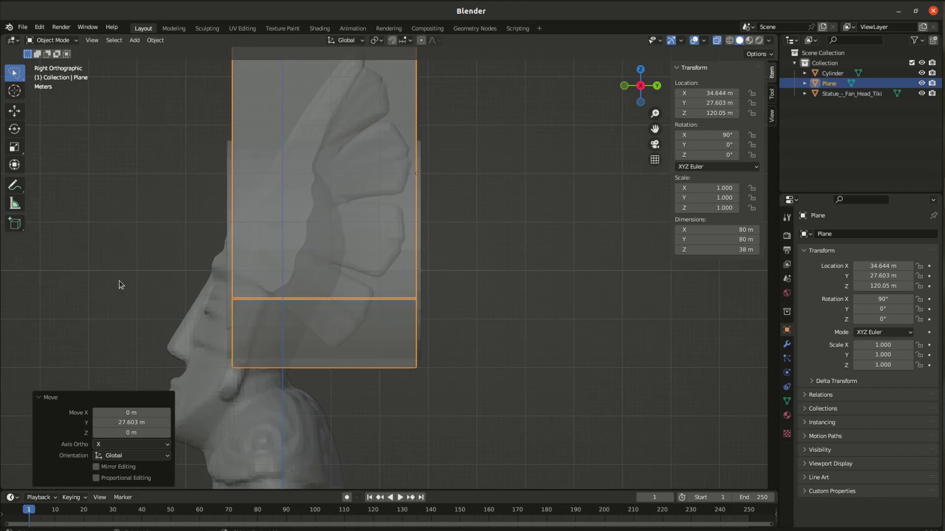
middle_drag(457, 422, 563, 433)
scroll(561, 429, down, 6)
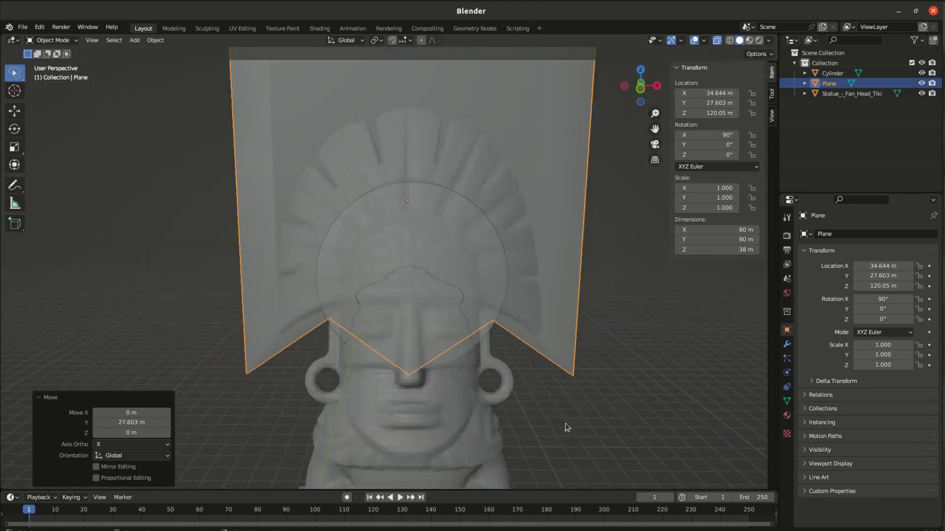
click(504, 382)
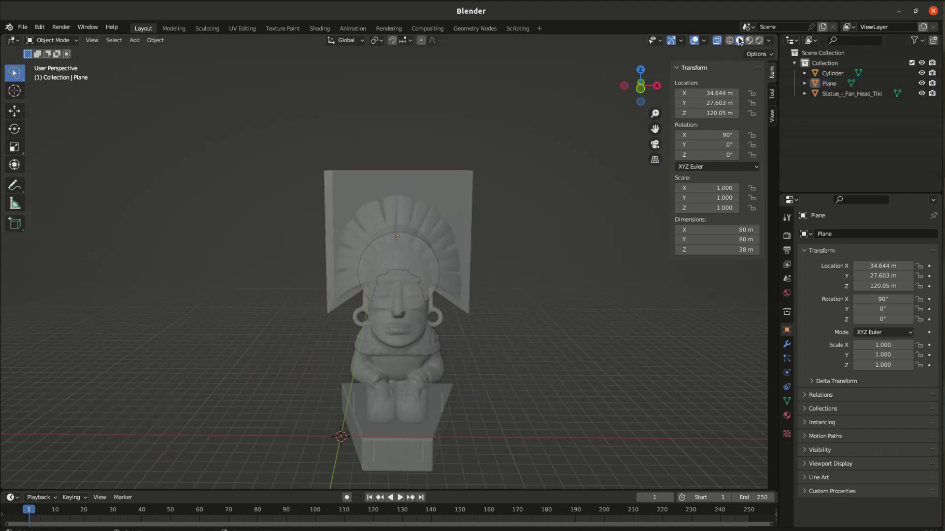
Turn off X-ray display, inspect the block around the statue, and consult the boolean.png diagram in Shotwell.
click(716, 40)
middle_drag(521, 344, 570, 339)
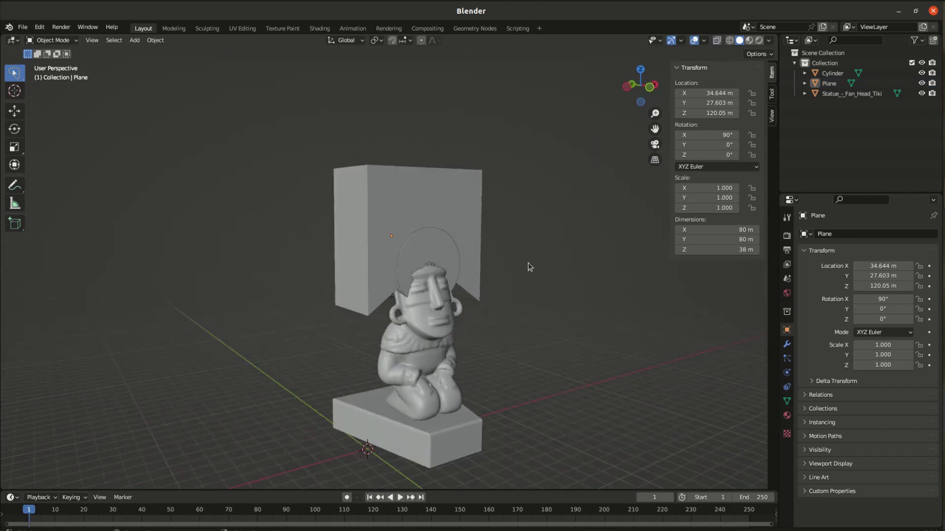
middle_drag(541, 274, 516, 302)
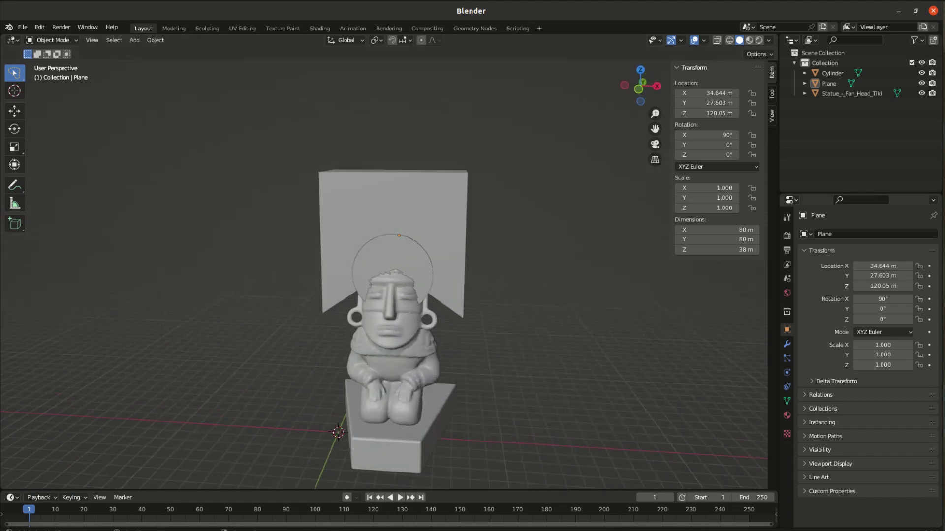
click(942, 227)
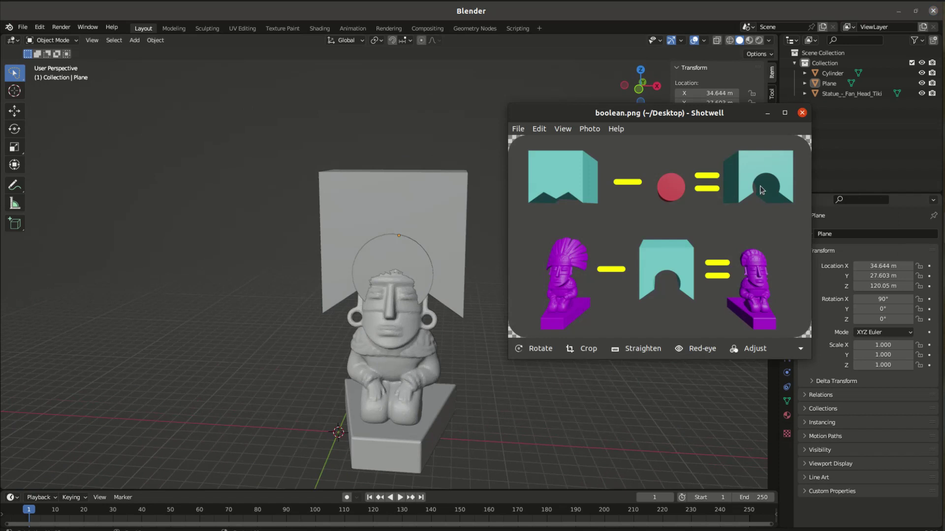
click(766, 113)
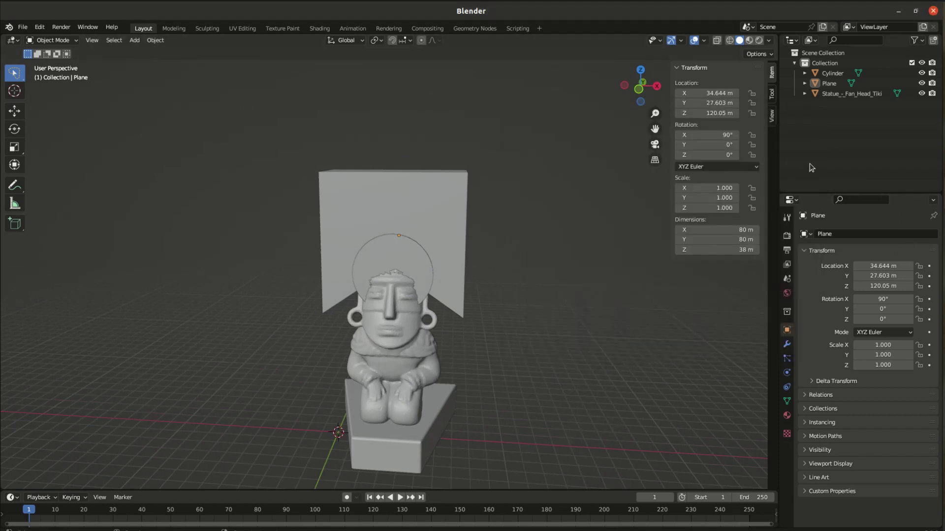
Add a Boolean modifier to the notched block, set to Difference with the Cylinder as its object.
click(442, 219)
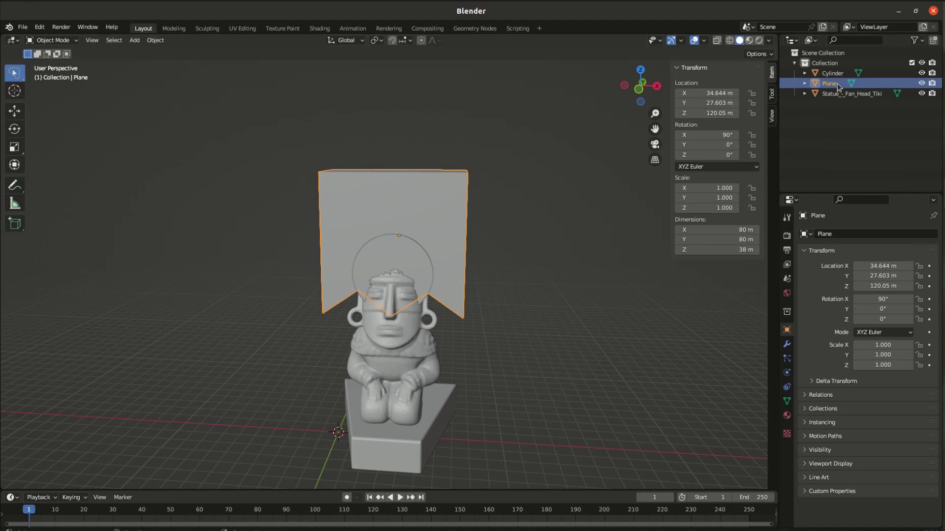
click(786, 356)
click(787, 346)
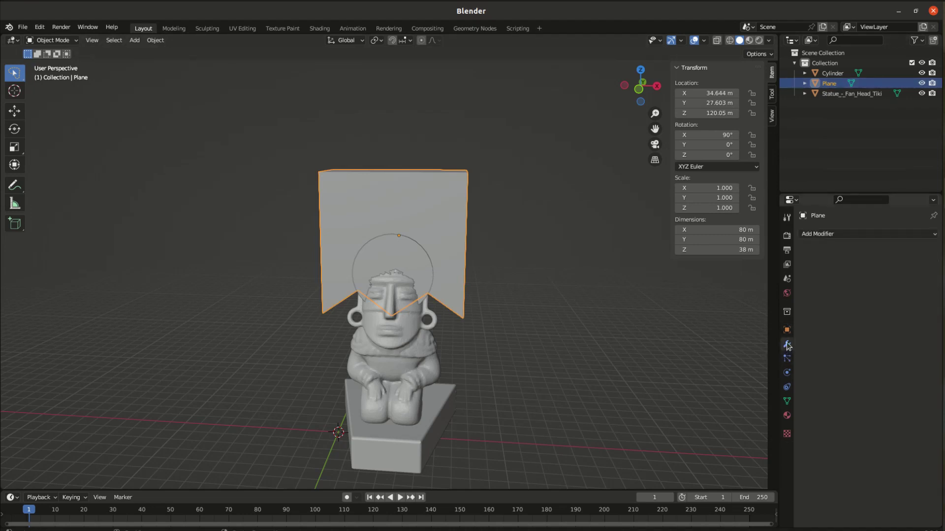
click(886, 235)
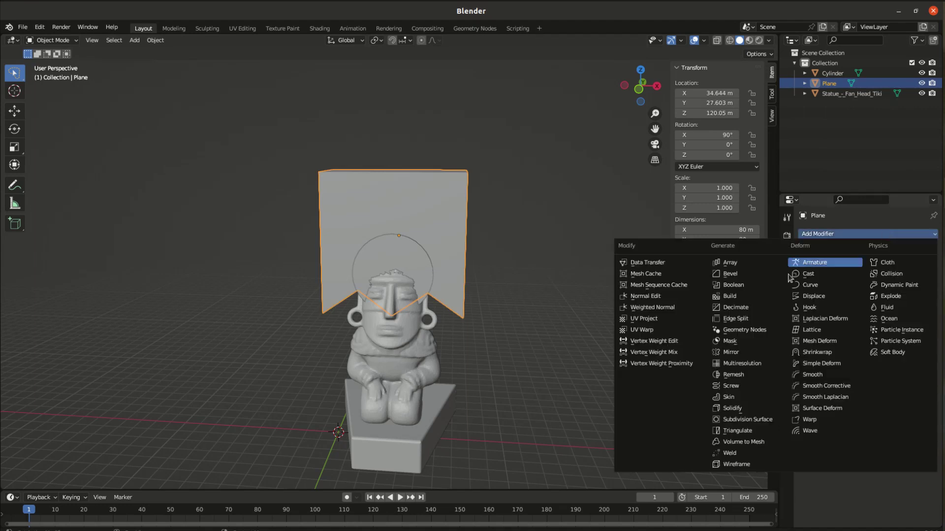
click(732, 286)
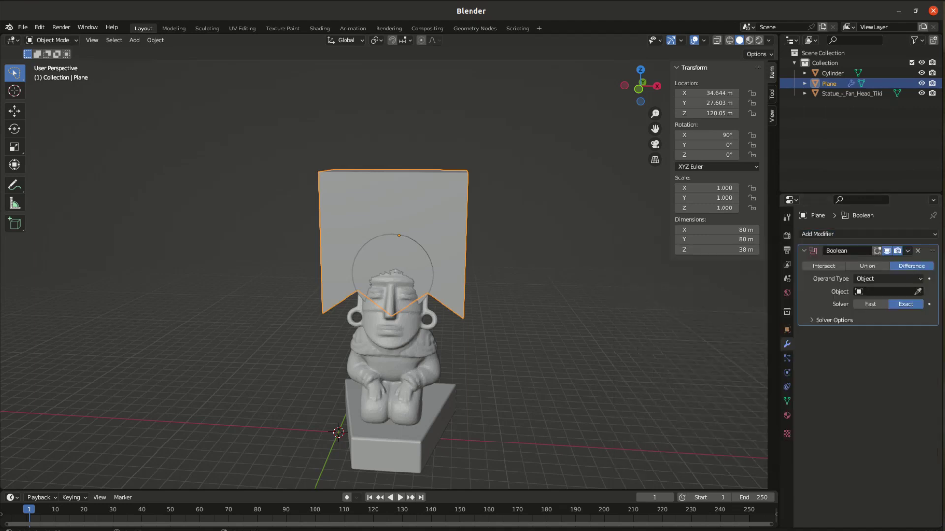
click(919, 291)
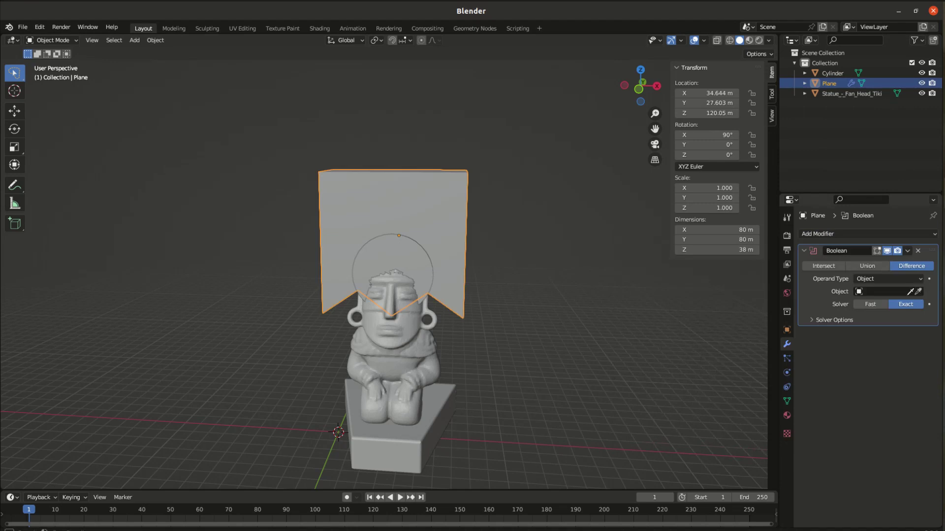
click(832, 74)
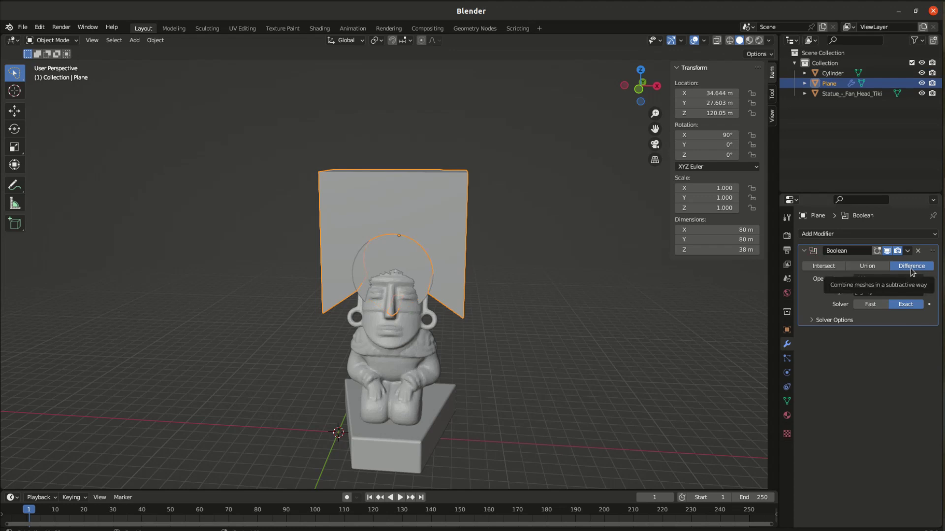
Hide the Cylinder, compare the cut block with the boolean.png diagram in Shotwell, and deselect the block.
click(921, 73)
scroll(490, 324, up, 8)
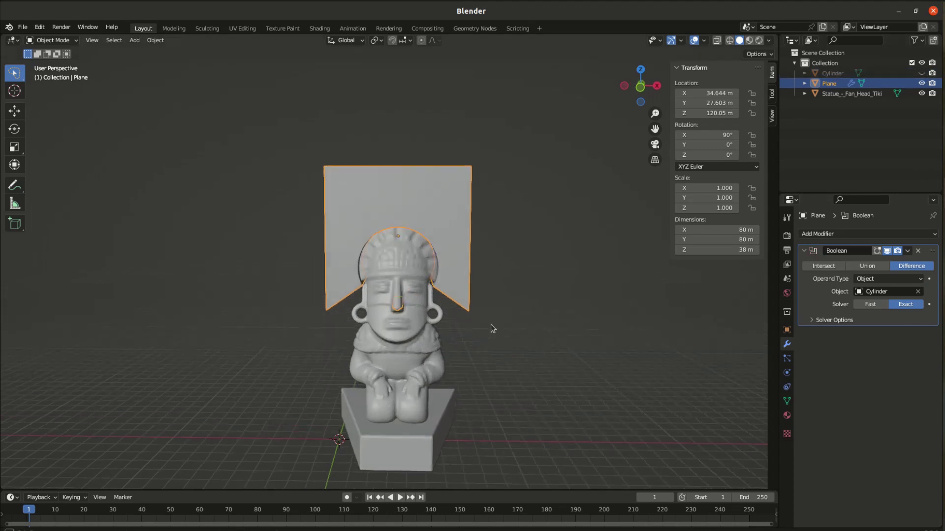
mouse_move(638, 438)
middle_down()
mouse_move(629, 441)
mouse_move(643, 426)
mouse_move(632, 444)
mouse_move(624, 440)
middle_up()
scroll(606, 438, down, 3)
scroll(615, 433, down, 6)
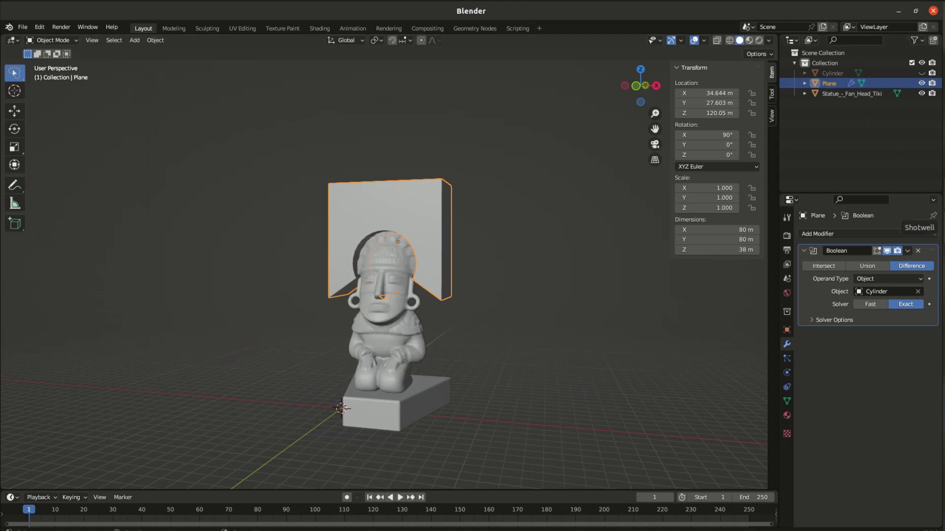
click(944, 222)
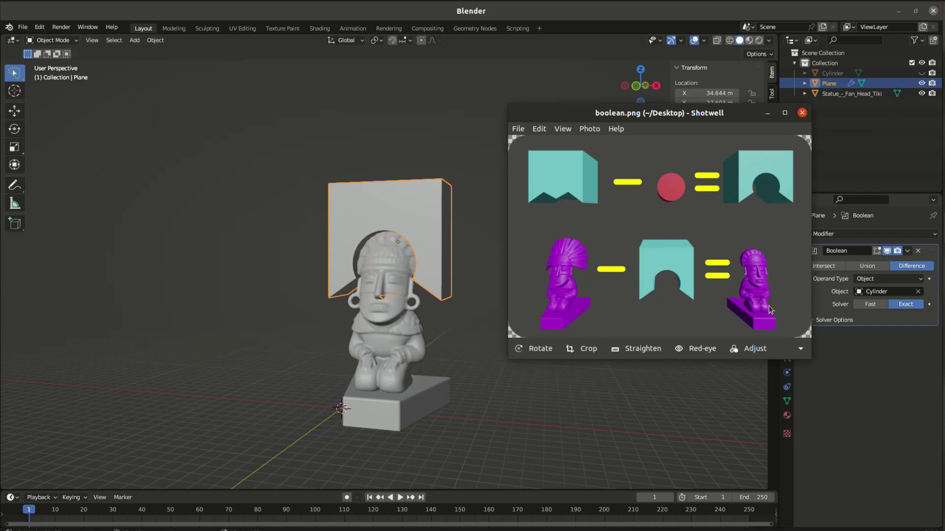
click(543, 446)
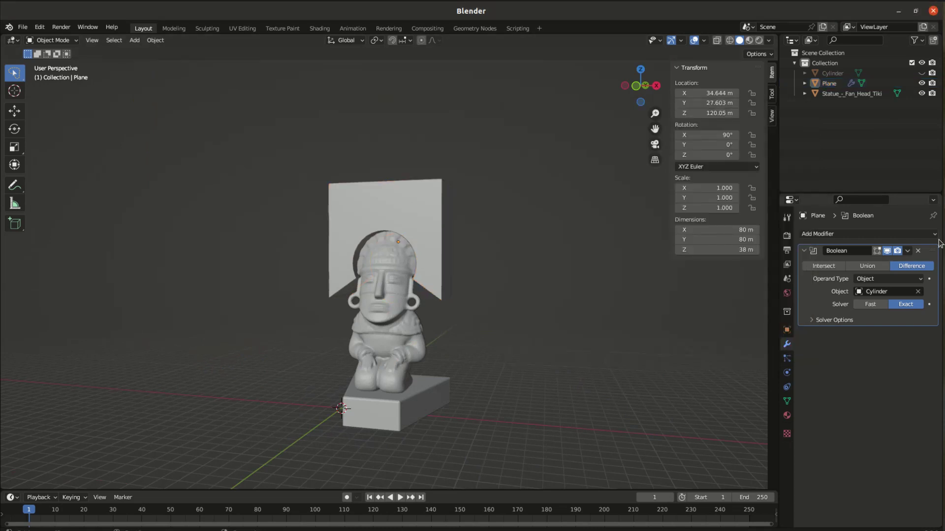
Add a Boolean Difference modifier to Statue_-_Fan_Head_Tiki with the Plane as its object, and hide the Plane.
click(834, 96)
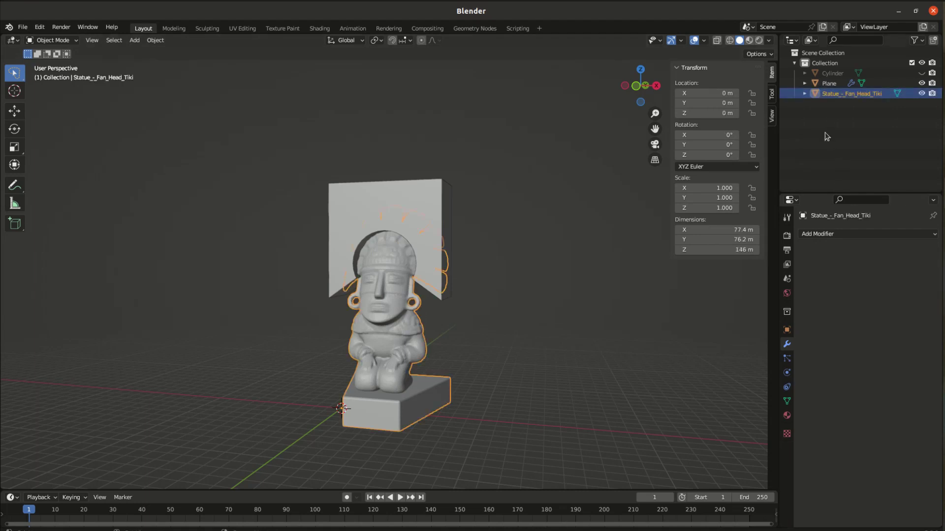
click(834, 236)
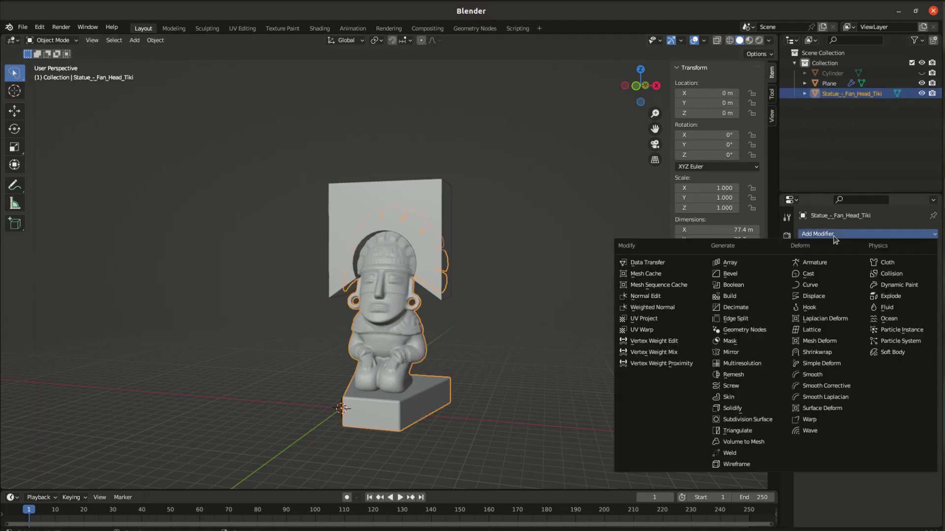
click(733, 286)
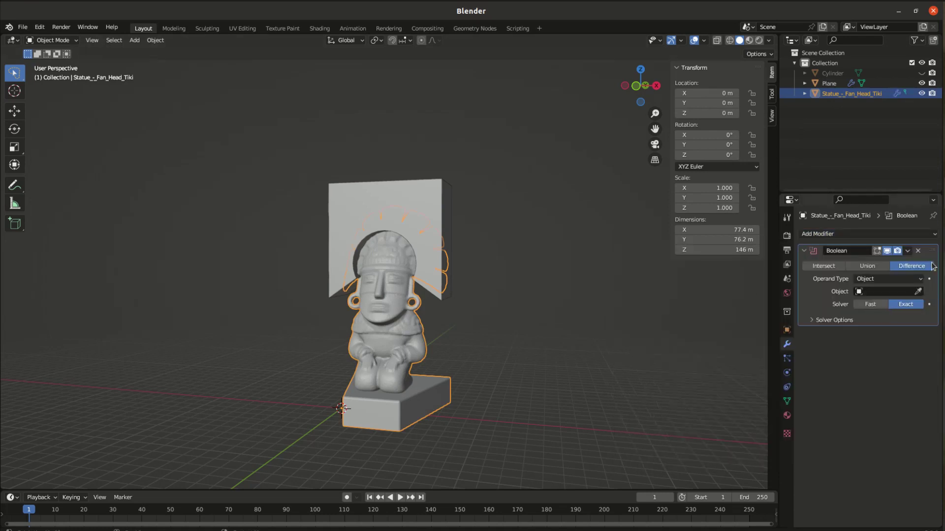
click(911, 292)
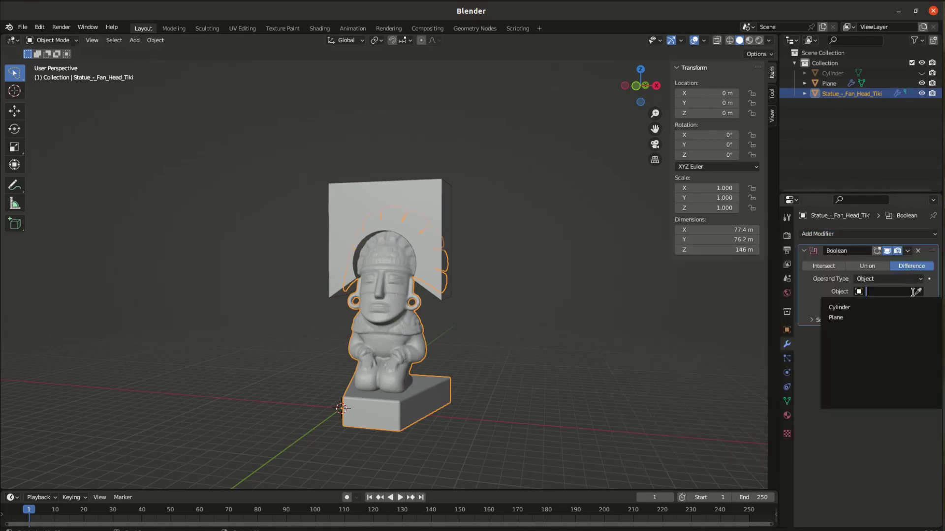
click(839, 318)
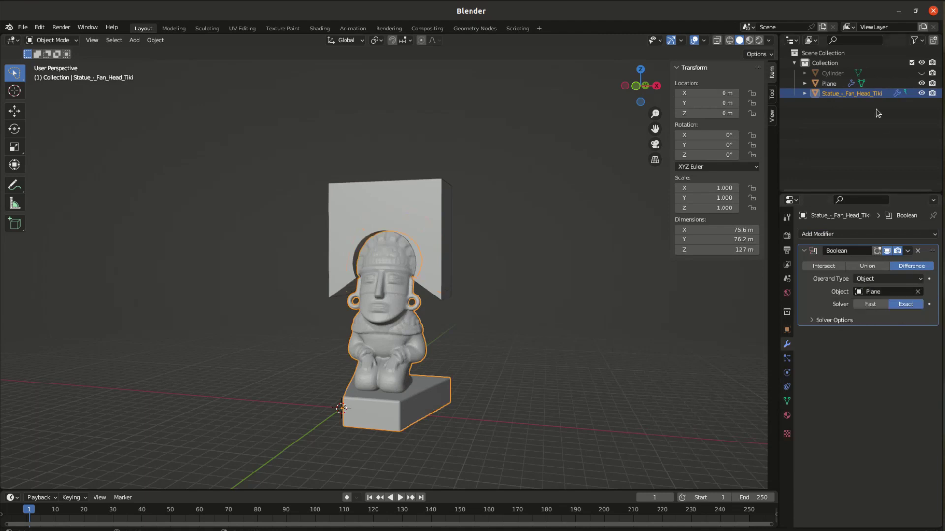
click(921, 83)
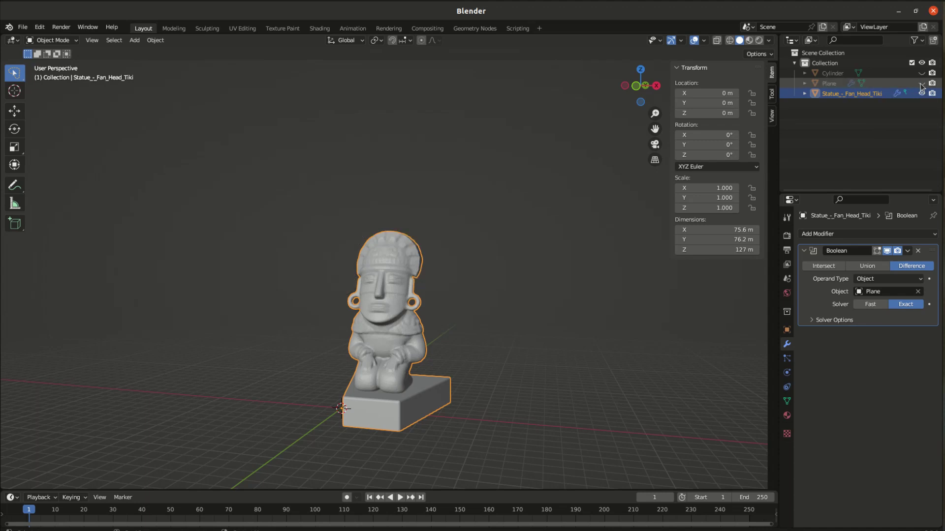
Examine the statue's trimmed headdress and ears from several angles and distances.
middle_drag(481, 349, 409, 292)
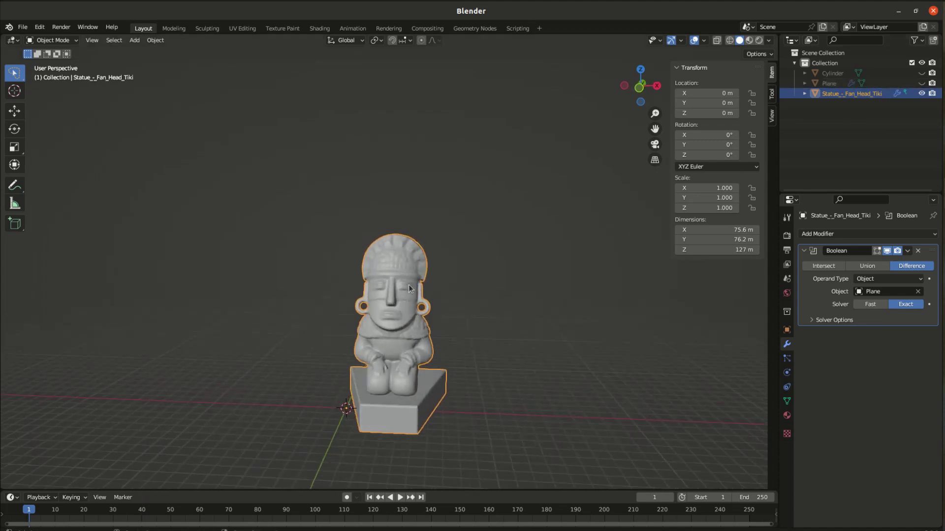
scroll(428, 283, up, 5)
middle_drag(559, 323, 426, 197)
middle_drag(383, 366, 443, 326)
scroll(477, 451, down, 4)
scroll(476, 451, up, 4)
scroll(566, 433, down, 4)
middle_drag(543, 413, 496, 380)
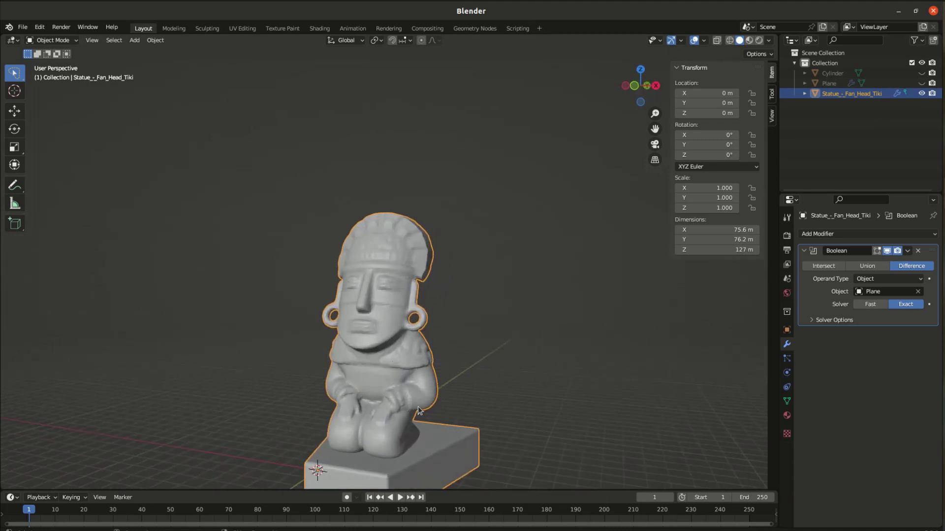
scroll(422, 386, up, 2)
scroll(498, 361, down, 2)
Start editing the statue's mesh and turn on X-ray display around the head and ears.
key(Tab)
scroll(421, 350, up, 5)
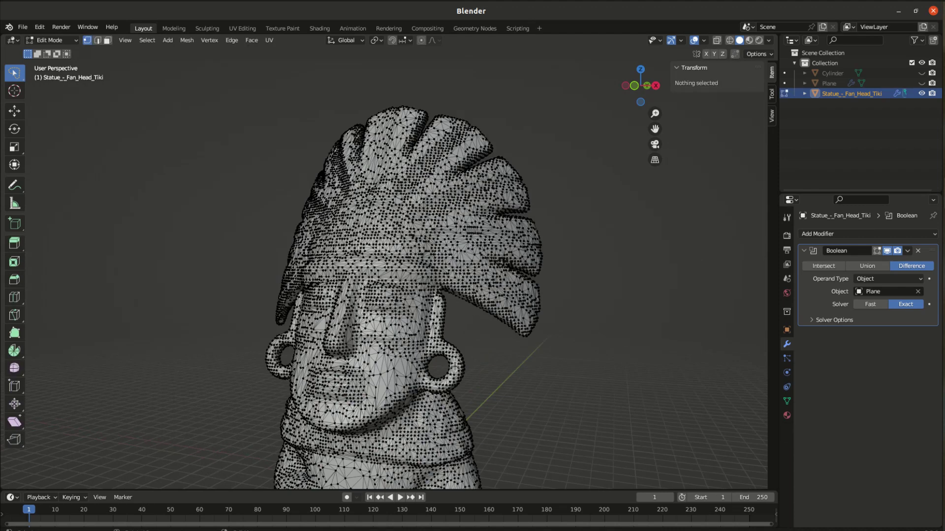
click(718, 41)
middle_drag(493, 404, 519, 397)
scroll(521, 394, up, 1)
scroll(521, 395, up, 1)
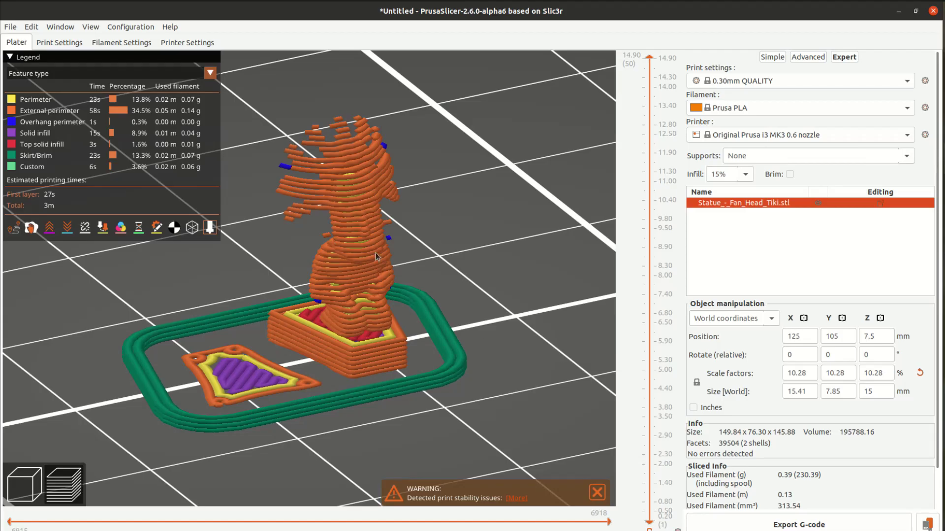
Inspect the sliced statue in PrusaSlicer's preview, switch back to Blender, and examine the mesh around the ear ring in front orthographic view.
drag(379, 255, 405, 241)
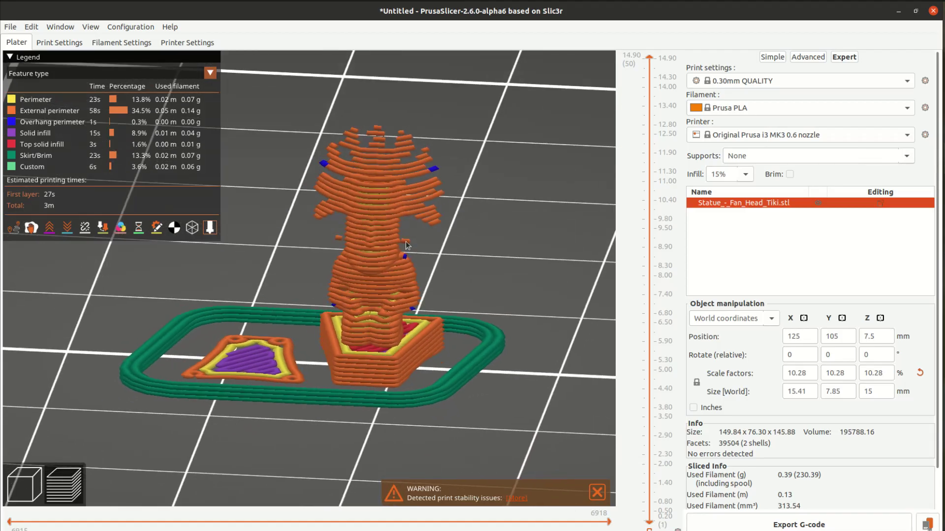
click(898, 11)
scroll(570, 422, up, 4)
scroll(554, 392, down, 7)
scroll(570, 435, up, 3)
shift+middle_drag(640, 457, 538, 374)
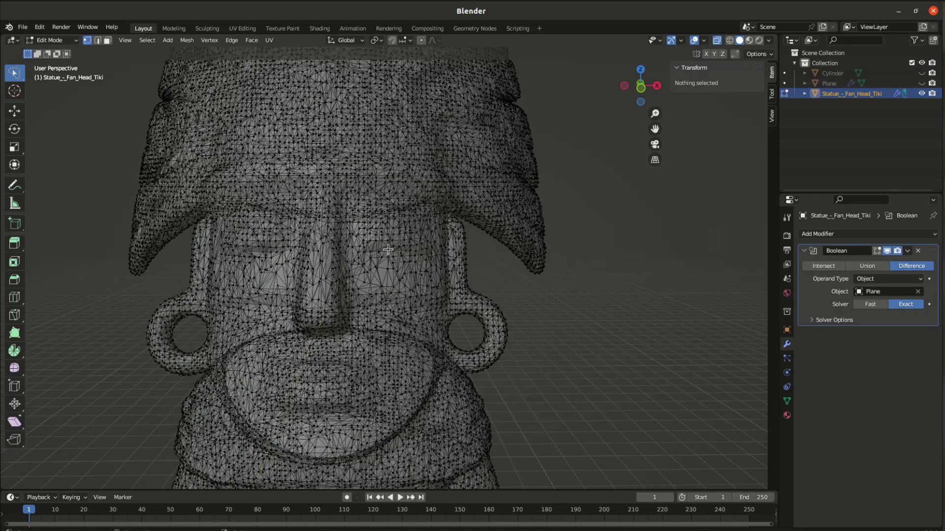
key(KP_1)
scroll(439, 267, up, 5)
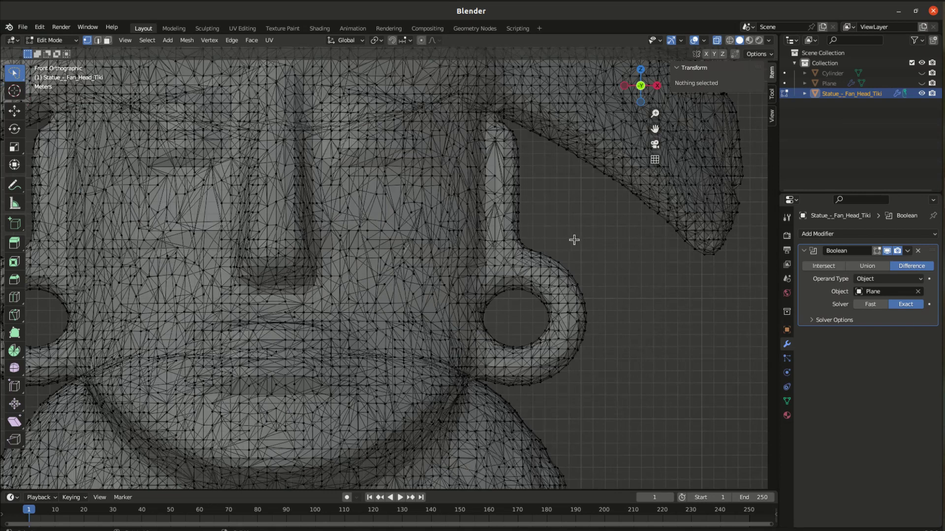
Separate the protruding part of the ear ring on the head's +X side into its own object and select that object.
mouse_move(582, 234)
mouse_down()
mouse_move(545, 237)
mouse_move(523, 265)
mouse_move(488, 333)
mouse_move(482, 375)
mouse_move(495, 388)
mouse_move(591, 390)
mouse_move(632, 324)
mouse_move(618, 280)
mouse_move(605, 275)
mouse_up()
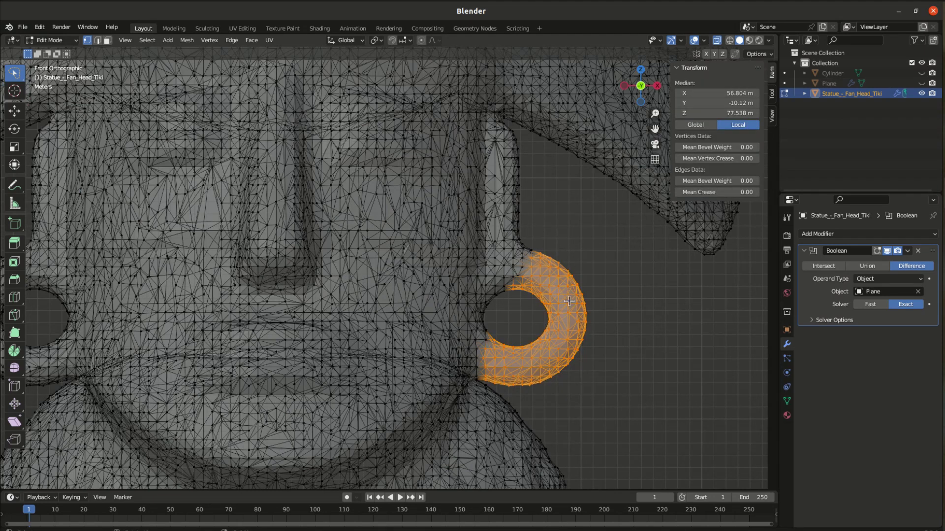
right_click(570, 325)
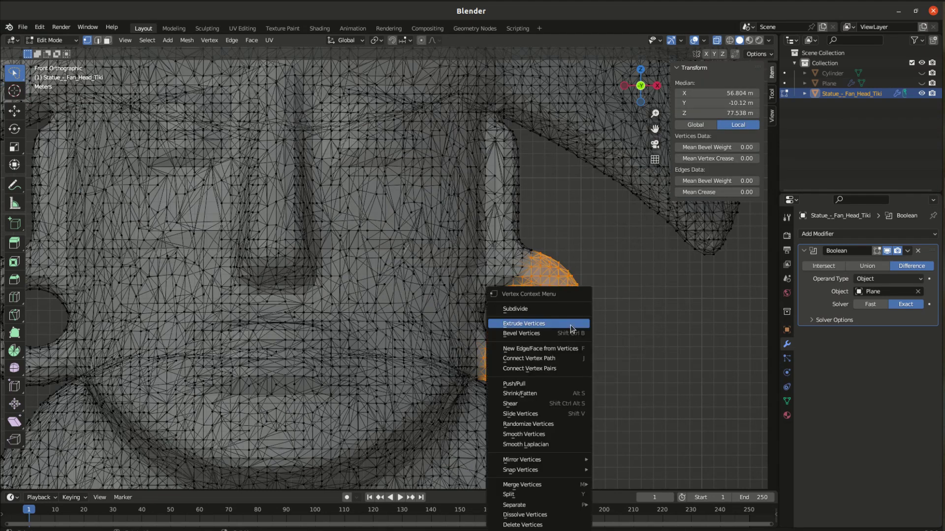
mouse_move(564, 507)
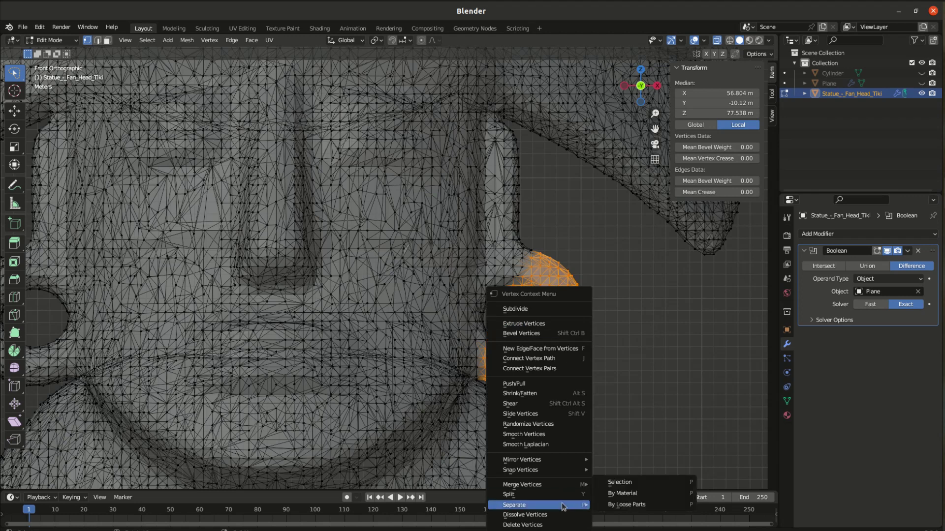
click(619, 484)
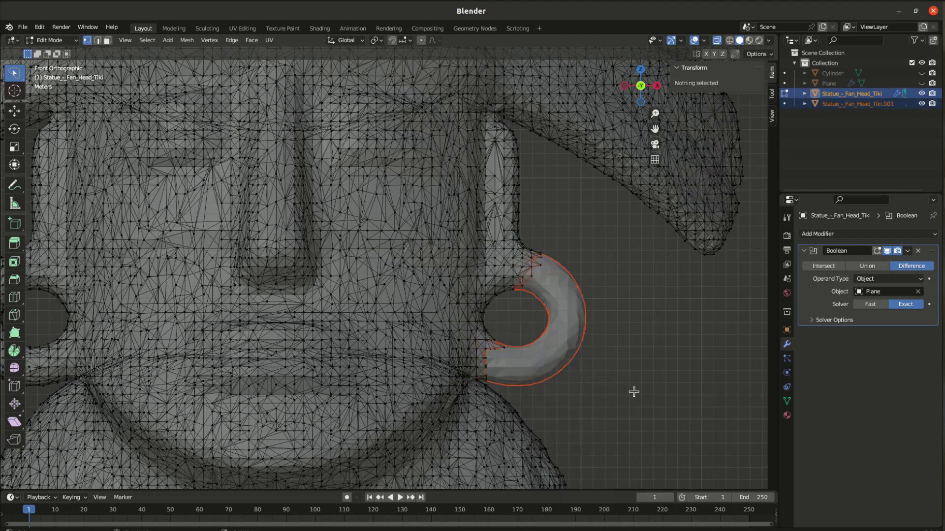
click(870, 104)
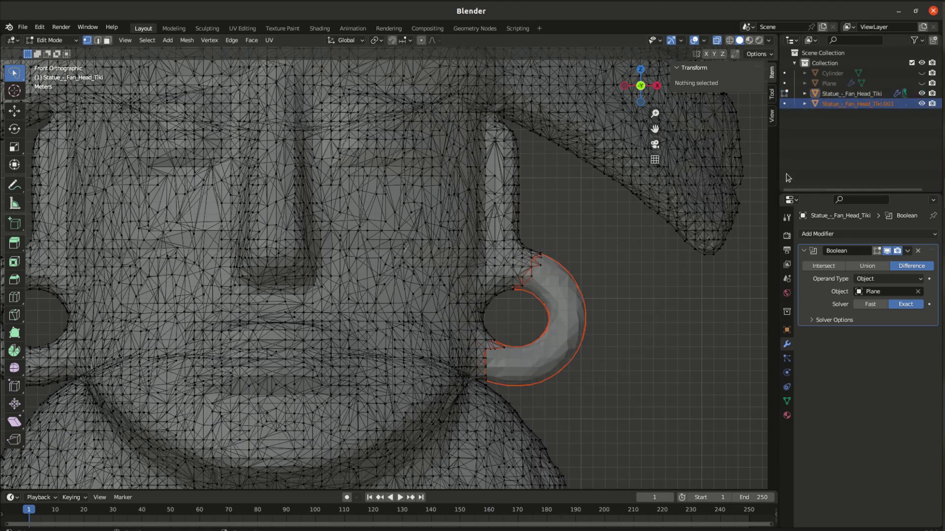
Separate the protruding part of the opposite ear ring on the head's -X side into its own object.
scroll(586, 378, down, 2)
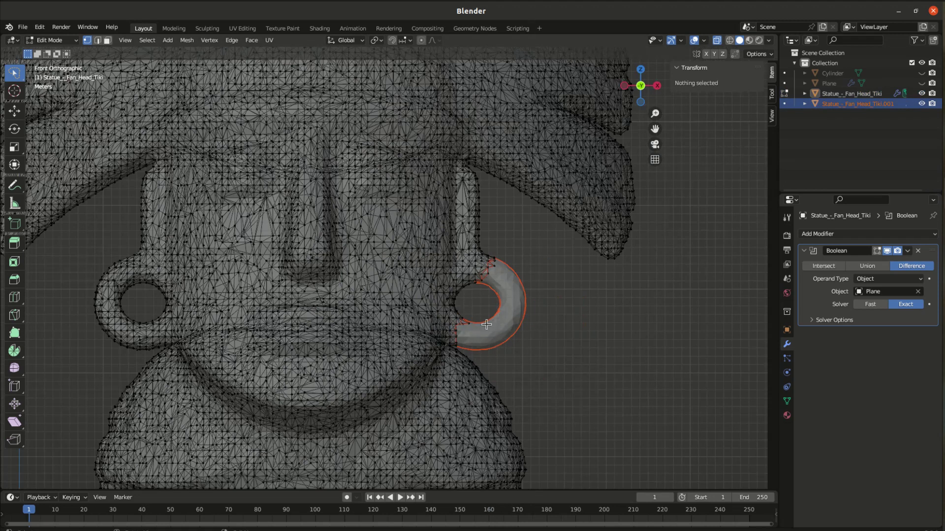
scroll(78, 362, up, 1)
scroll(81, 366, down, 3)
scroll(83, 379, up, 3)
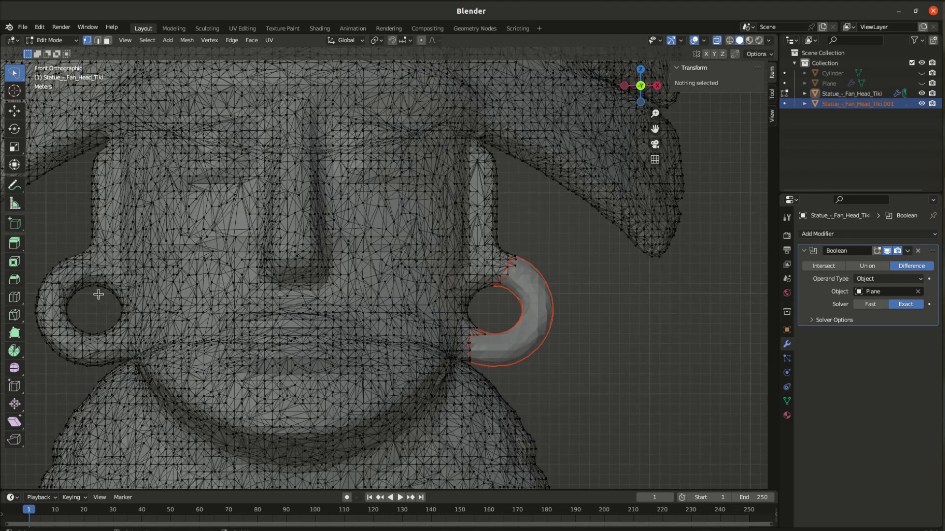
mouse_move(98, 294)
mouse_down()
mouse_move(92, 258)
mouse_move(76, 245)
mouse_move(42, 257)
mouse_move(30, 312)
mouse_move(39, 352)
mouse_move(74, 373)
mouse_move(117, 362)
mouse_move(116, 321)
mouse_move(98, 293)
mouse_up()
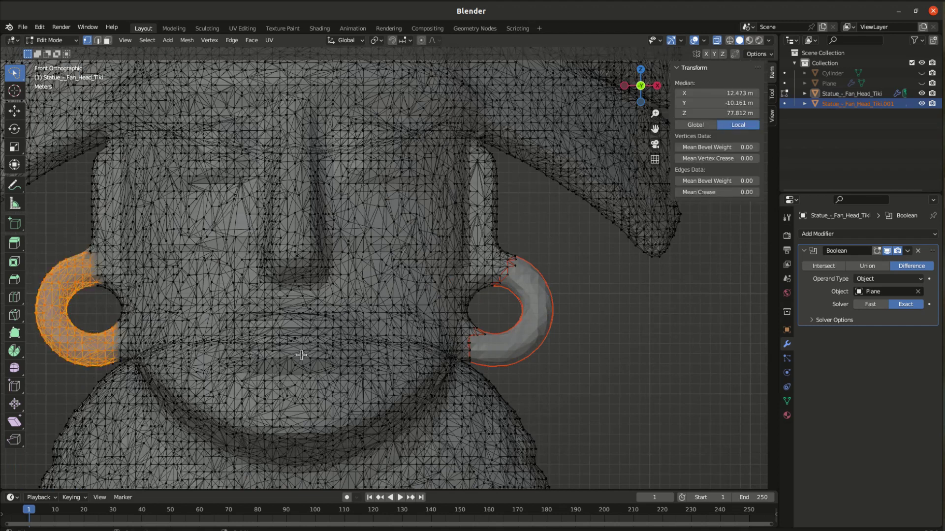
right_click(87, 354)
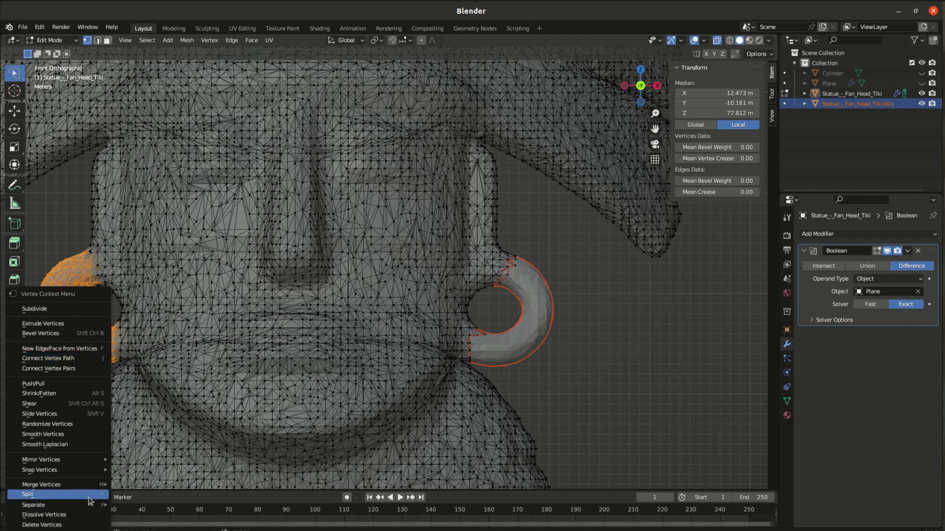
mouse_move(87, 505)
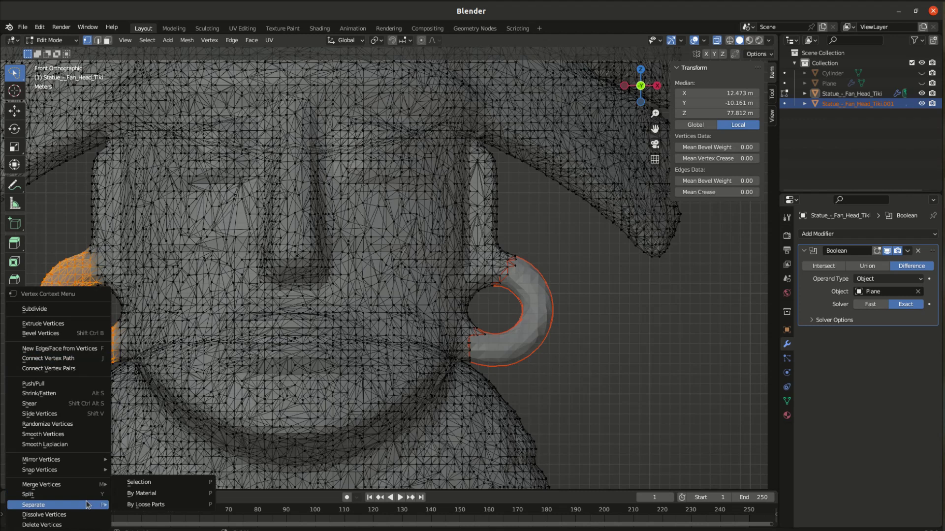
click(129, 483)
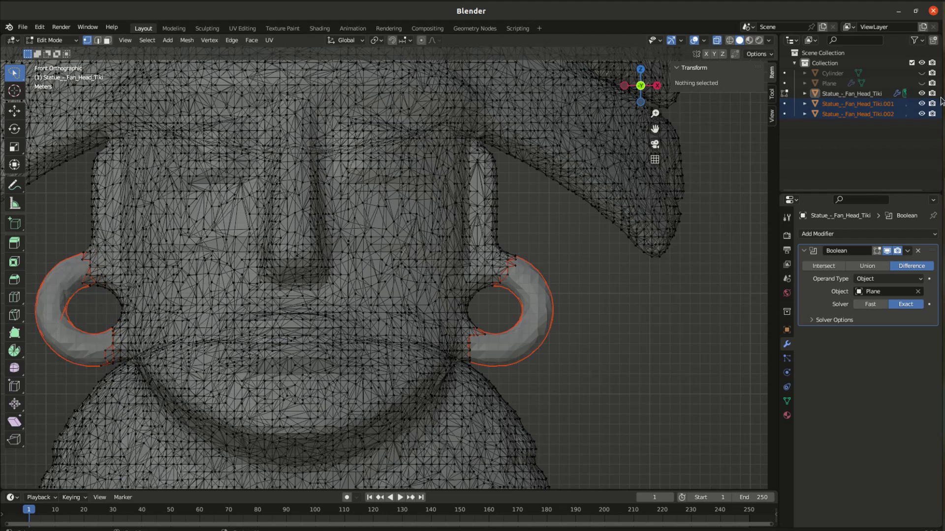
Hide both separated ear ring pieces, Statue_-_Fan_Head_Tiki.001 and .002, and finish editing the statue's mesh.
click(922, 104)
click(920, 114)
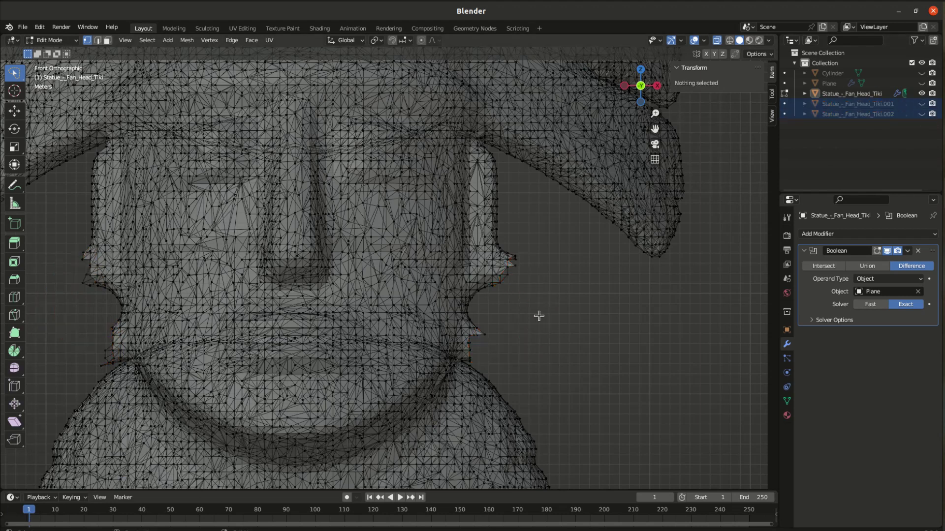
scroll(546, 320, down, 3)
middle_drag(539, 332, 470, 306)
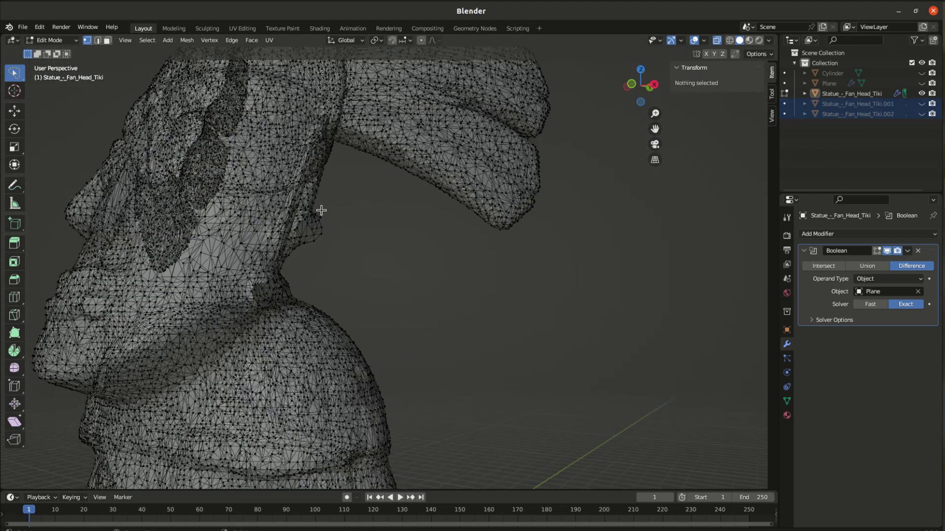
middle_drag(334, 239, 447, 316)
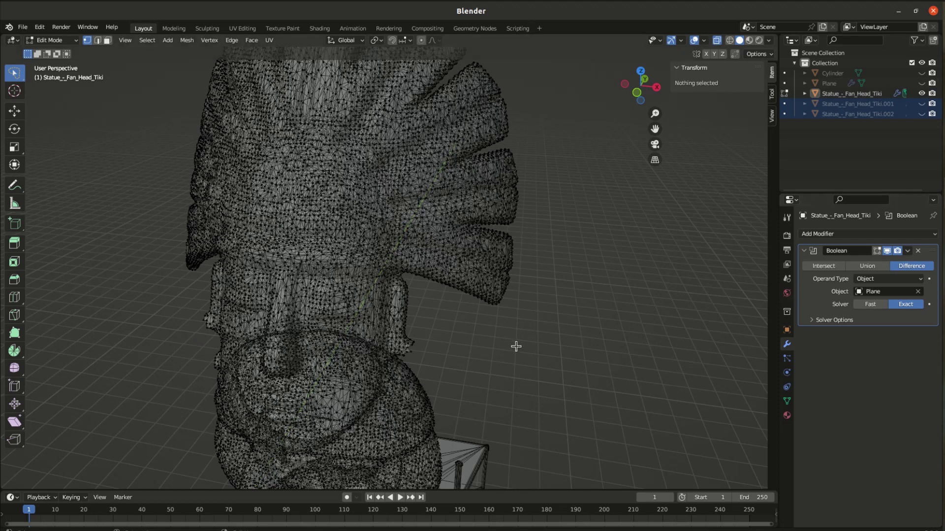
key(Tab)
Examine the statue without its ear rings from the front, sides and back, including the cut ear edges.
scroll(470, 316, down, 3)
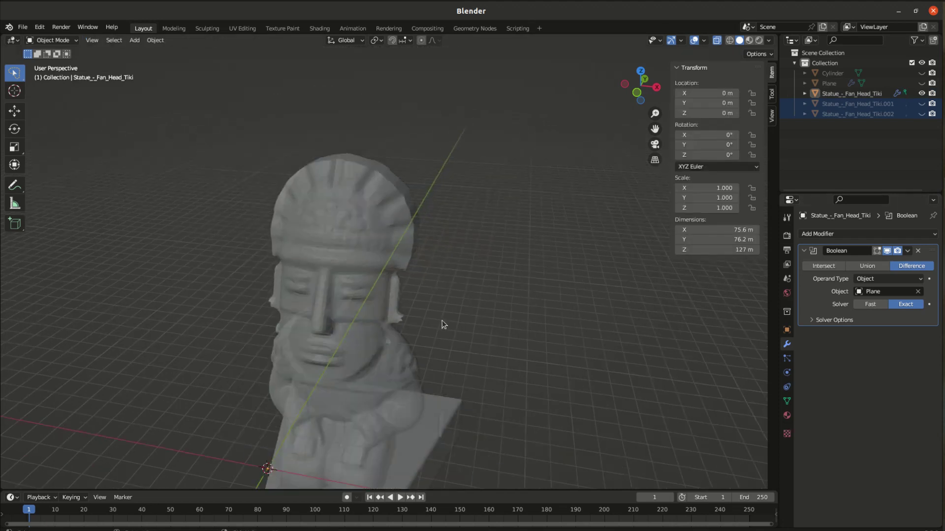
middle_drag(471, 316, 432, 375)
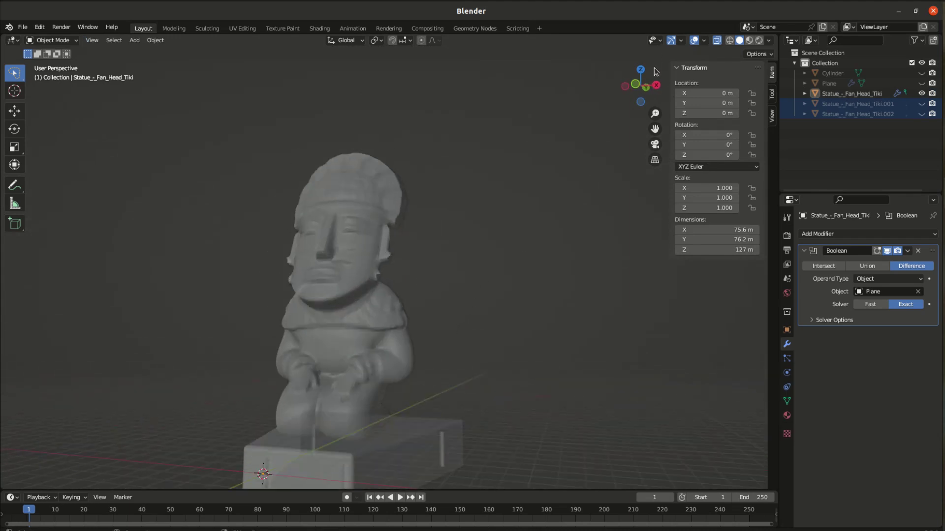
middle_drag(544, 175, 293, 284)
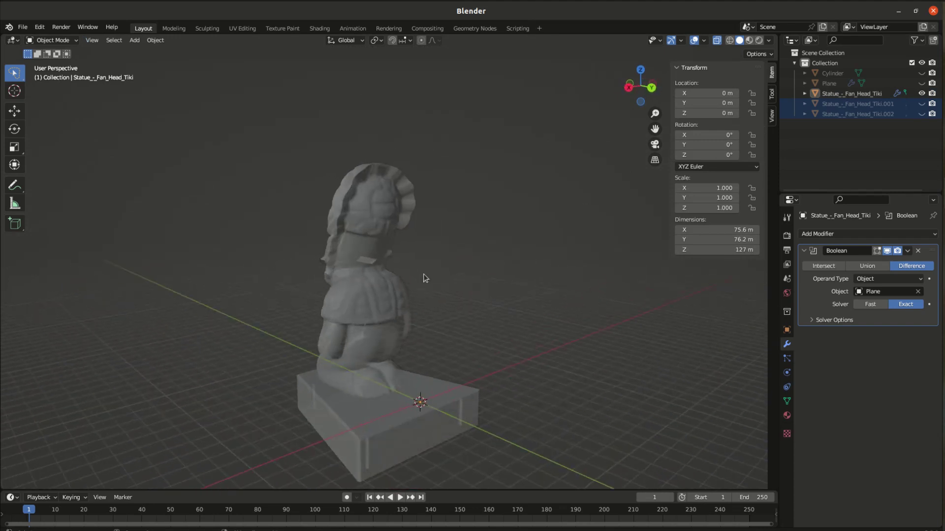
scroll(423, 278, up, 4)
middle_drag(420, 284, 368, 273)
scroll(418, 266, down, 5)
key(Tab)
key(Tab)
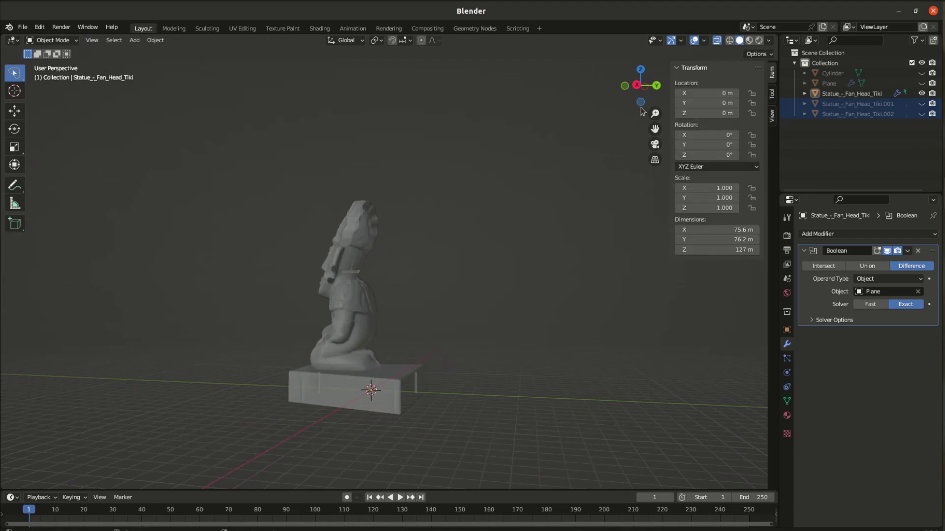
scroll(388, 312, up, 2)
middle_drag(391, 284, 317, 290)
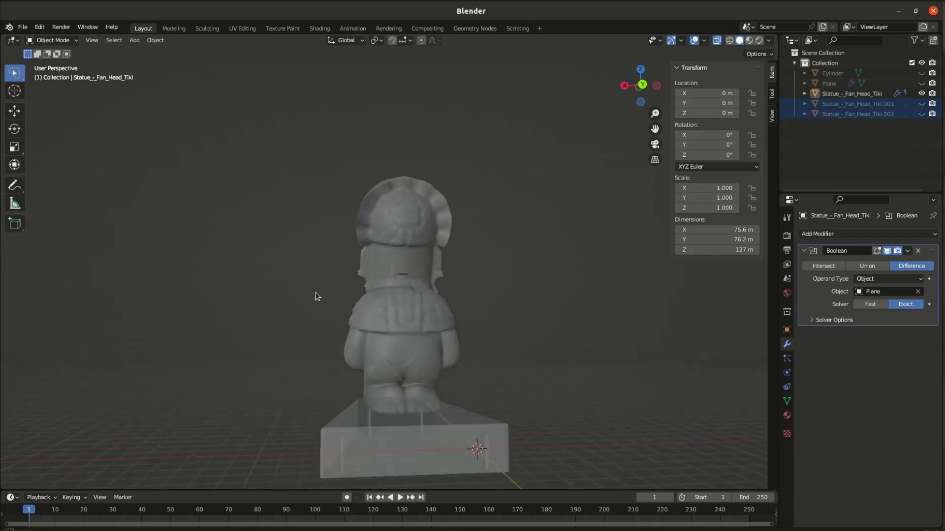
scroll(406, 292, up, 6)
middle_drag(436, 270, 435, 317)
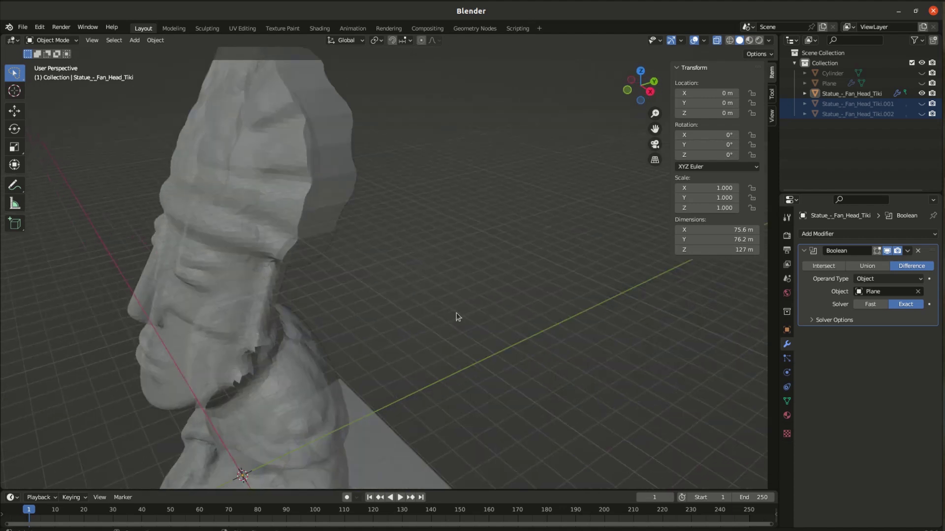
scroll(435, 314, down, 1)
scroll(365, 294, down, 1)
scroll(365, 294, down, 1)
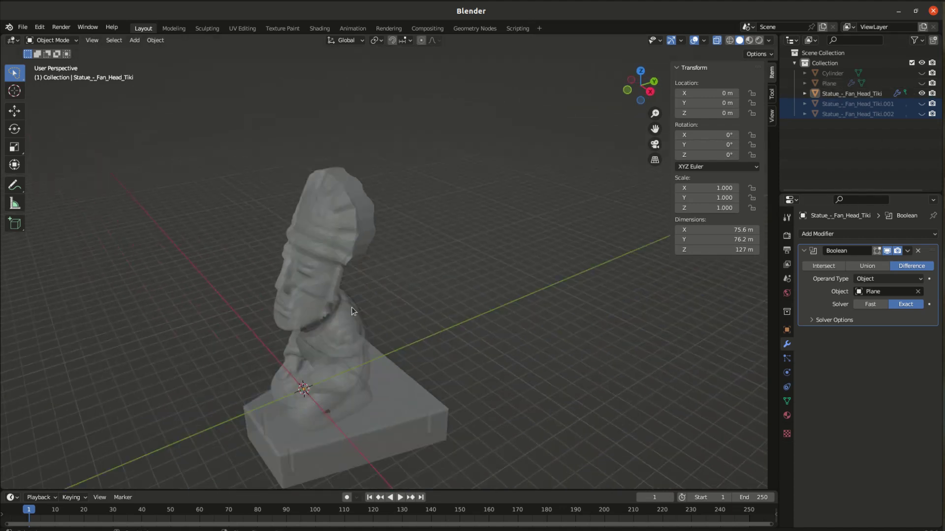
middle_drag(371, 290, 400, 289)
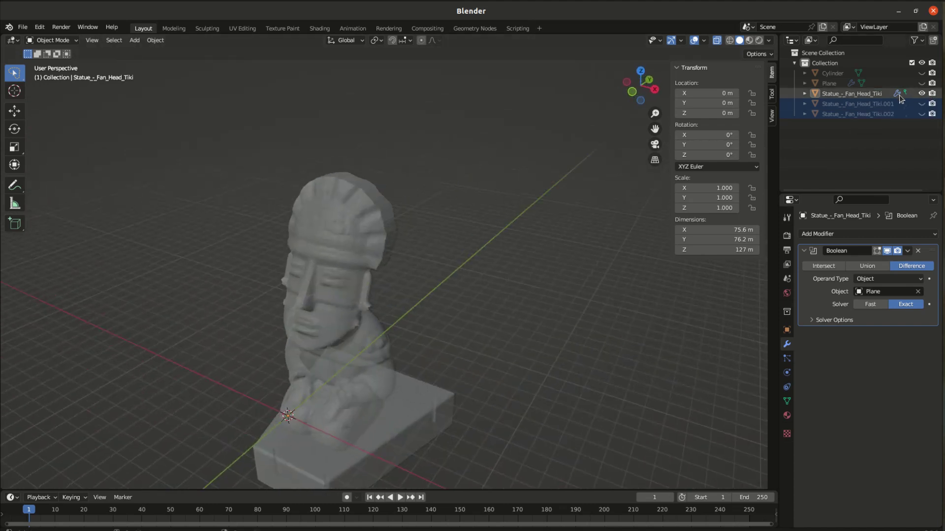
Unhide the Plane cutter around the headdress and start editing its mesh.
click(921, 84)
mouse_move(559, 291)
middle_down()
mouse_move(379, 294)
mouse_move(568, 289)
middle_up()
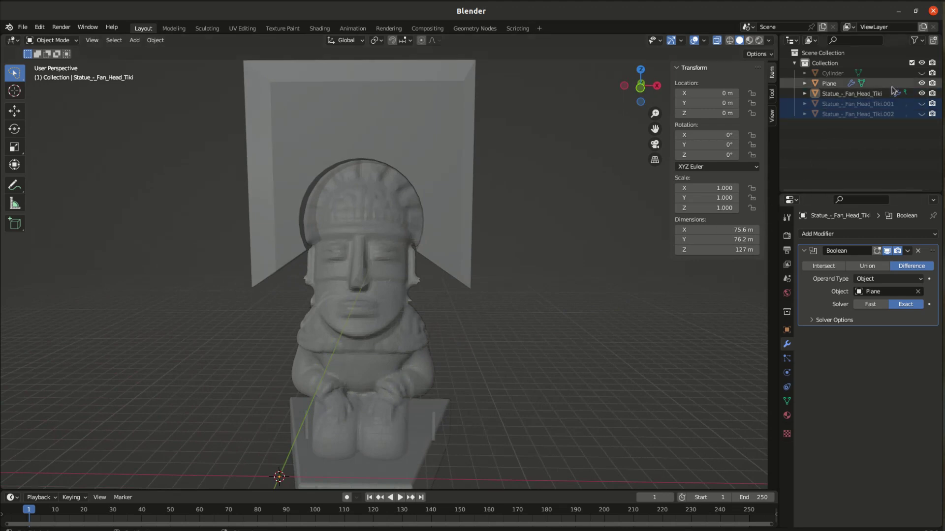
click(922, 83)
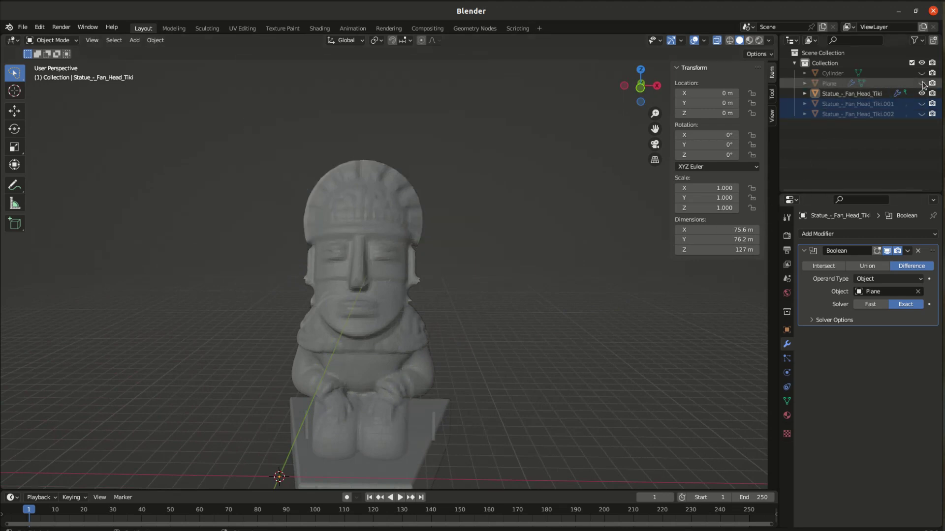
click(921, 84)
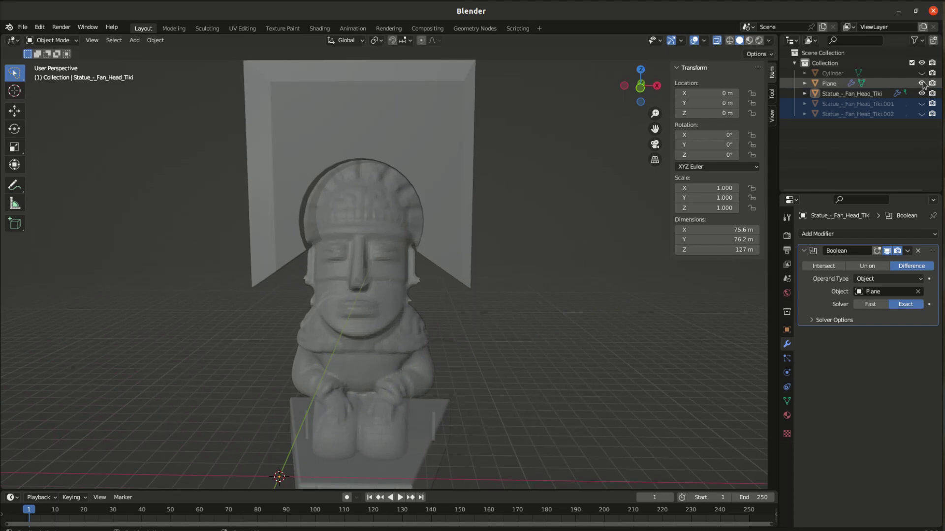
click(442, 239)
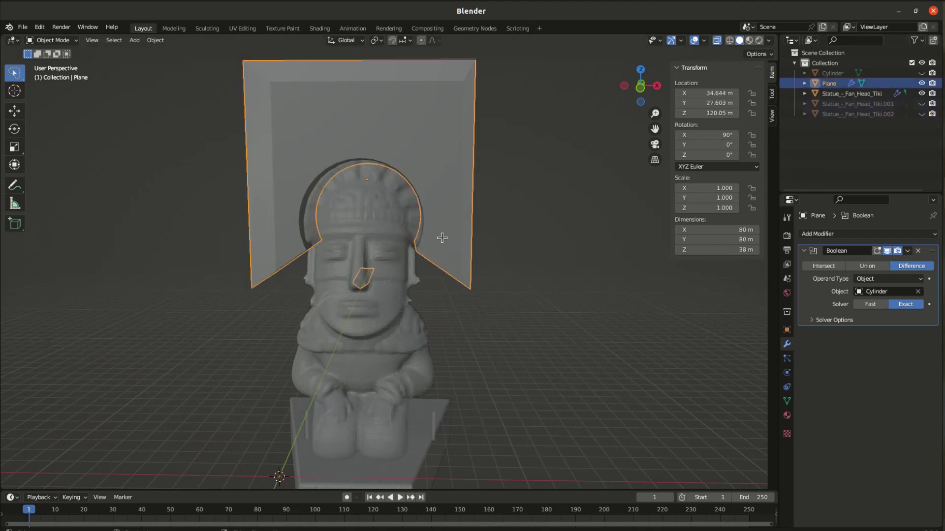
key(Tab)
Raise the front and back vertices at the middle of the Plane's lower edge about 10.46 m along global Z.
middle_drag(478, 336, 330, 297)
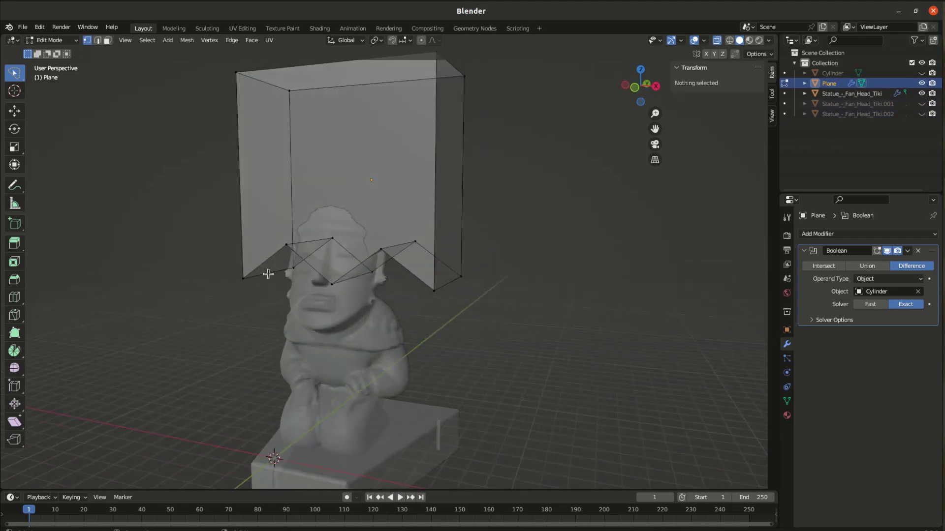
click(332, 286)
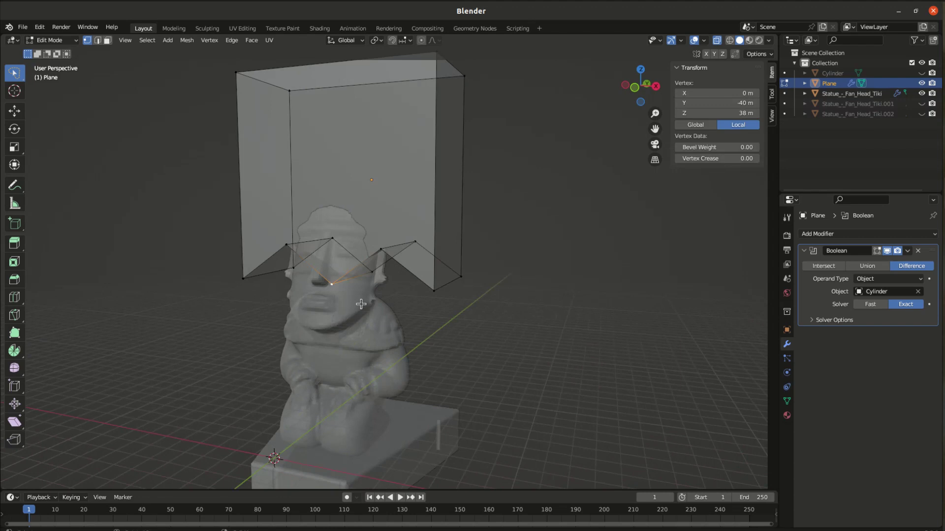
shift+click(373, 272)
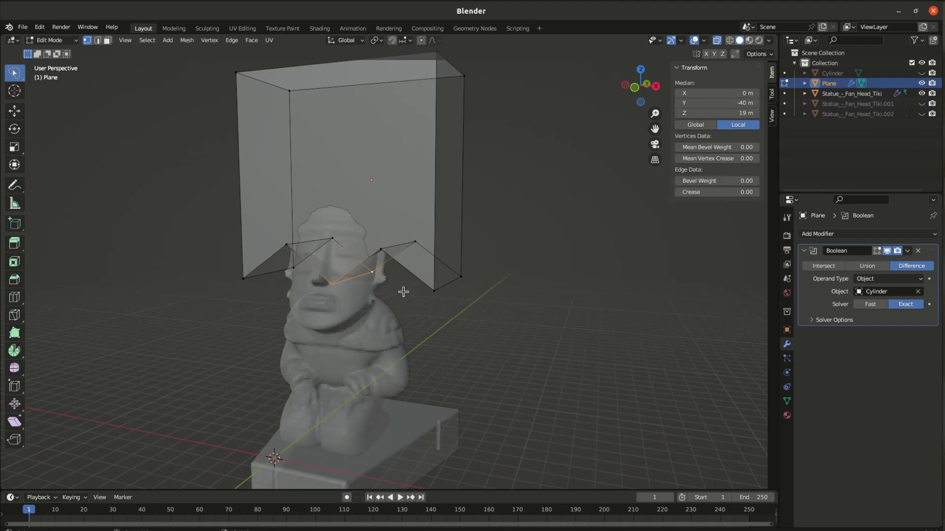
key(g)
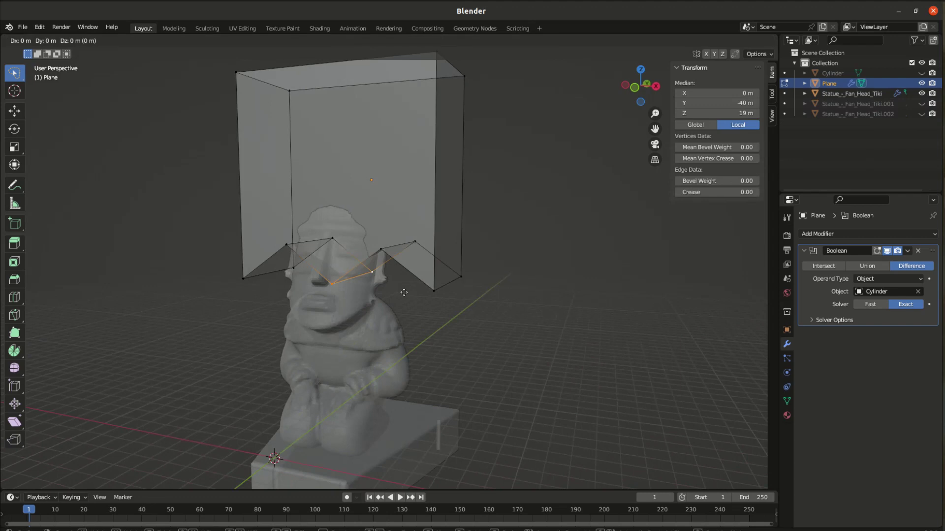
key(z)
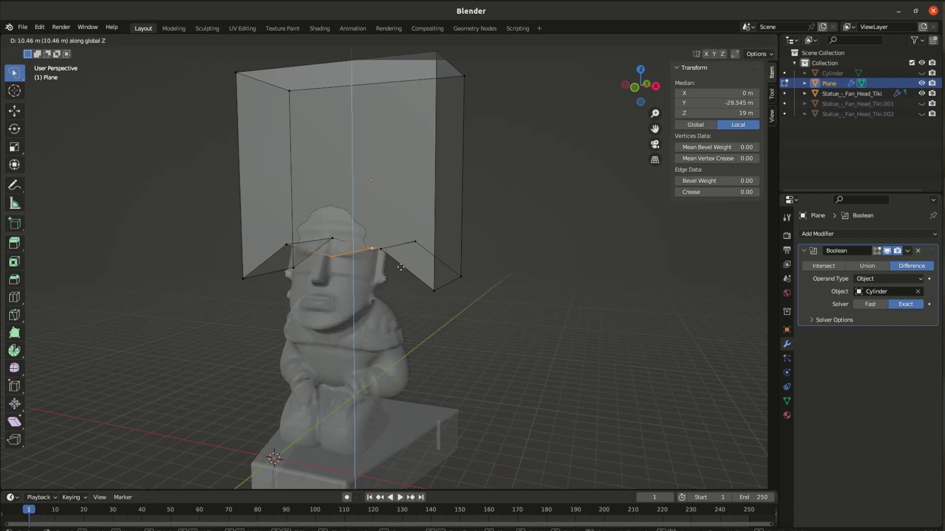
click(401, 267)
middle_drag(445, 357, 521, 362)
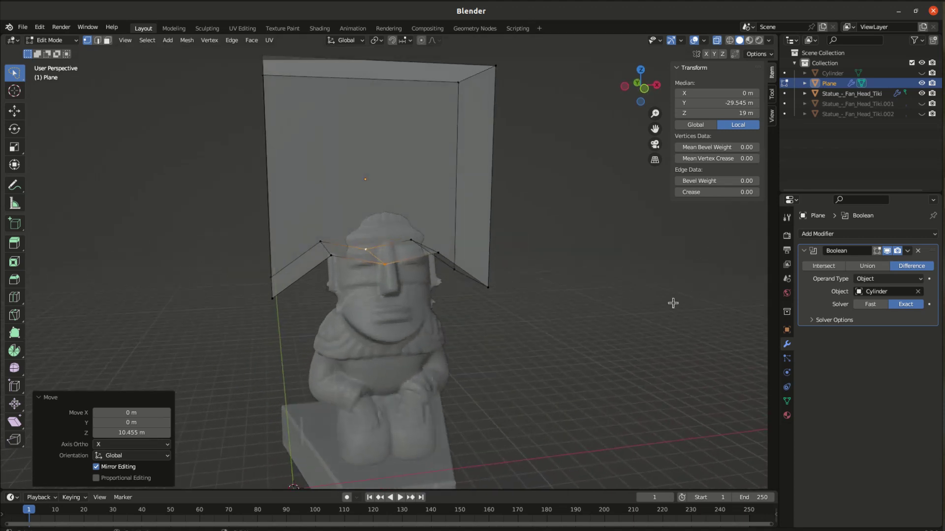
Finish editing the Plane's mesh, hide the cutter again, and check the statue's headdress from the back and front.
key(Tab)
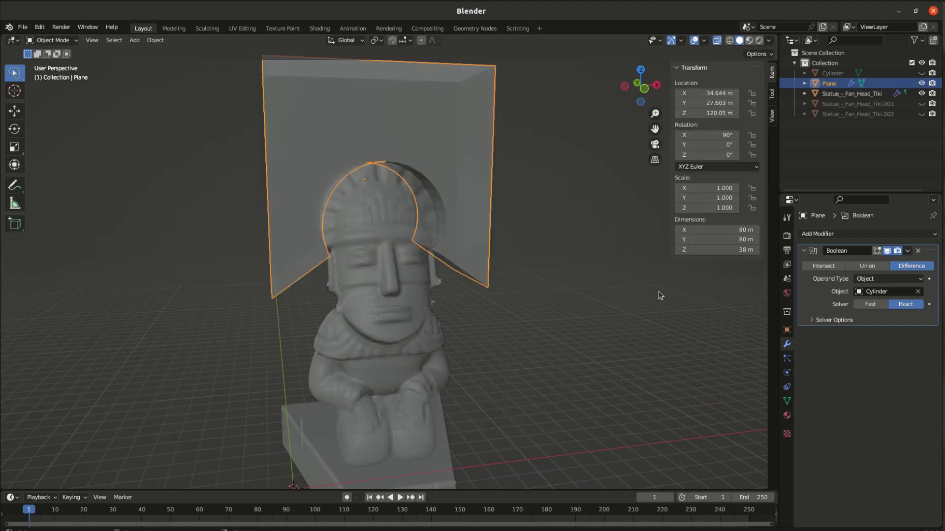
middle_drag(590, 319, 380, 324)
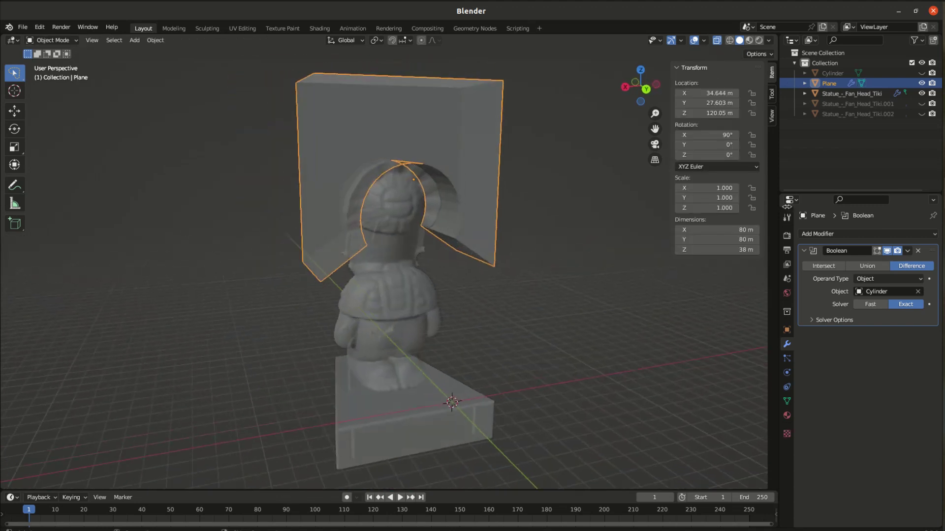
click(922, 83)
middle_drag(547, 257, 665, 276)
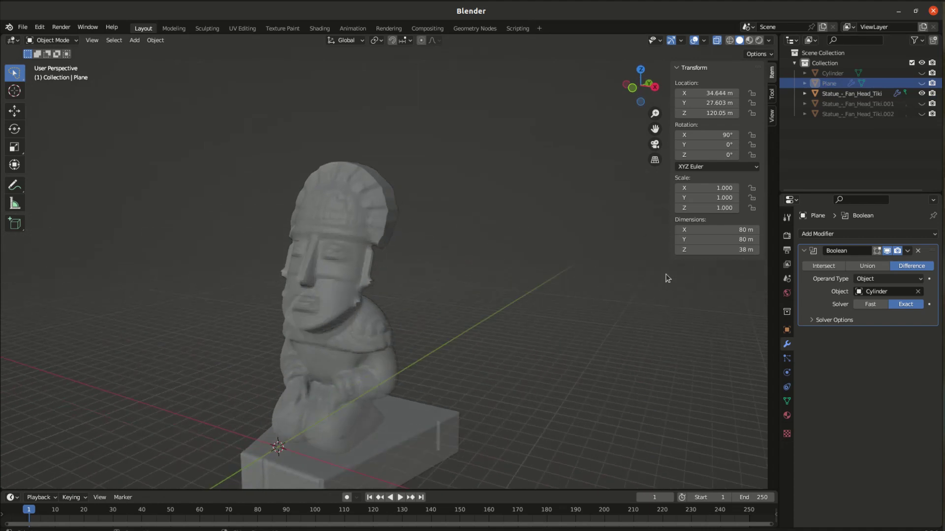
Turn off the viewport's X-ray display so the statue shows solid.
click(717, 40)
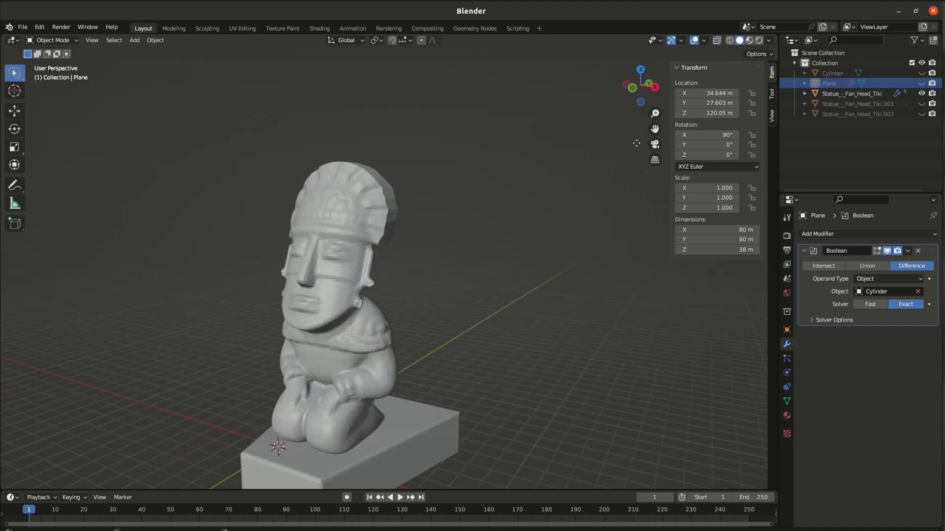
scroll(427, 294, down, 3)
scroll(418, 365, up, 3)
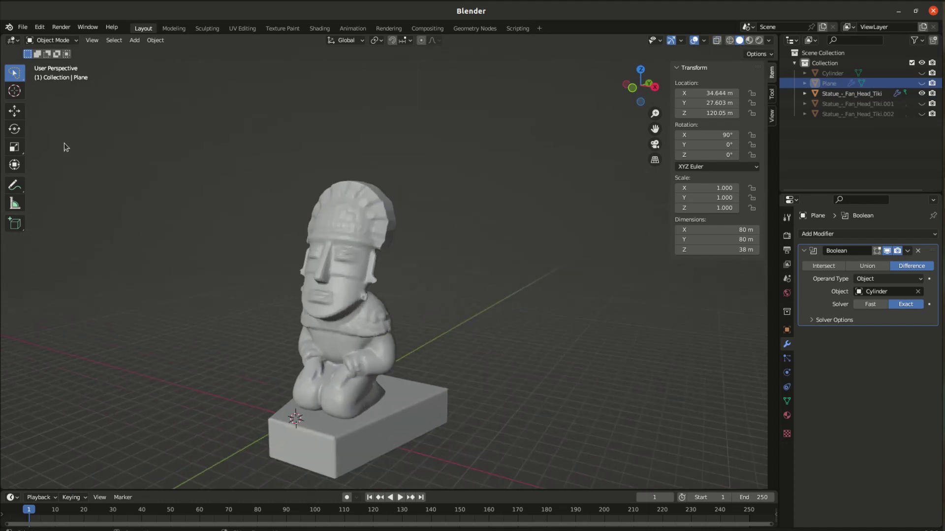
Export only the trimmed statue, with its modifiers applied, as the STL file Statue_-_Fan_Head_TikiCut.stl.
click(353, 267)
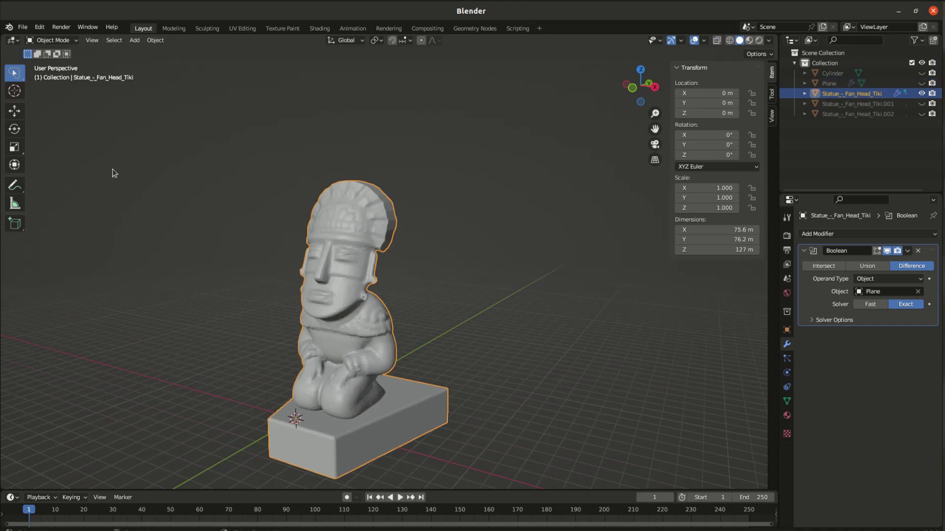
click(23, 26)
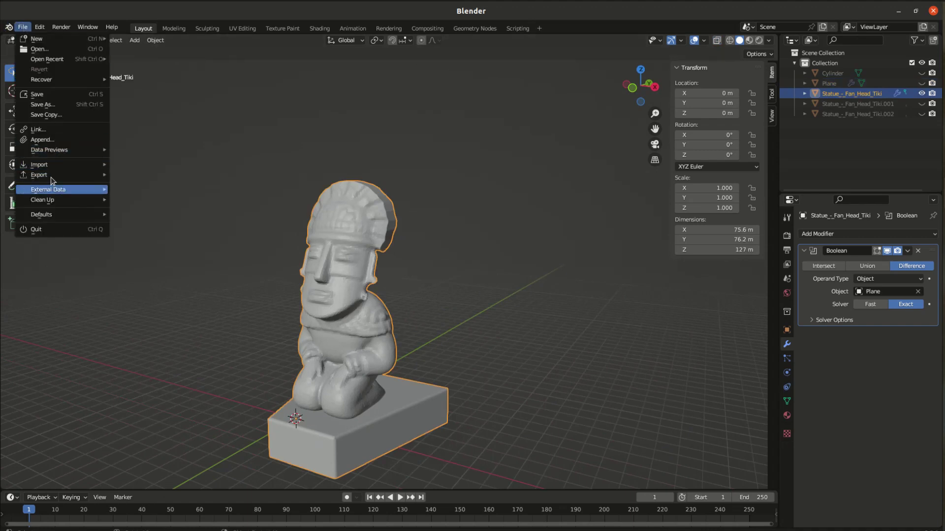
mouse_move(49, 174)
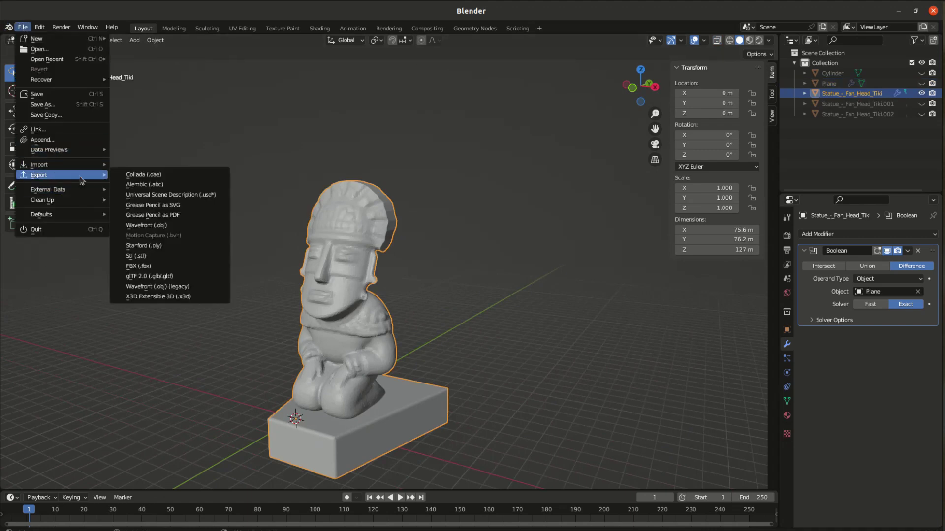
click(151, 256)
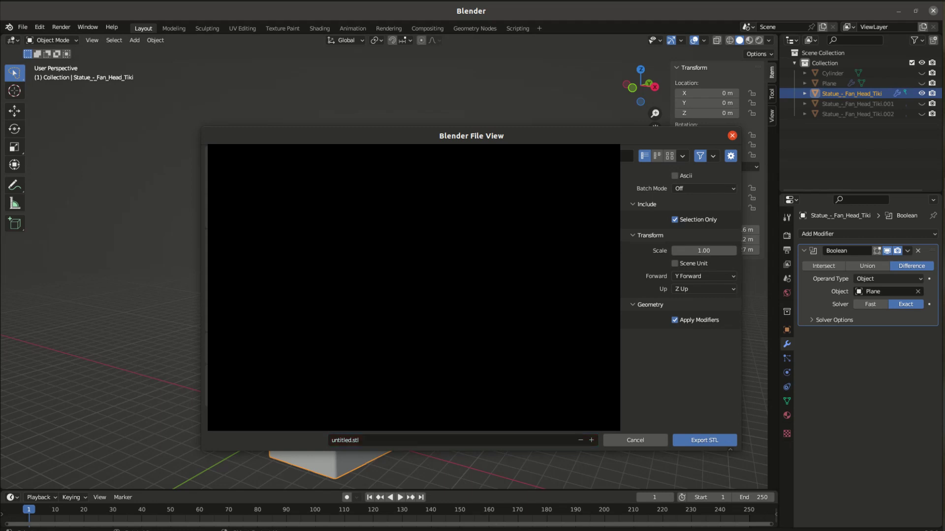
click(362, 445)
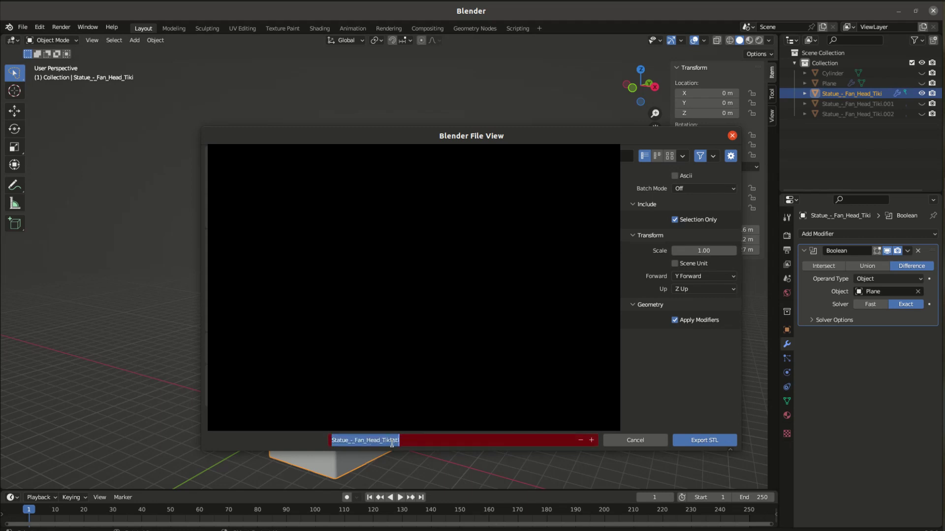
key(Right)
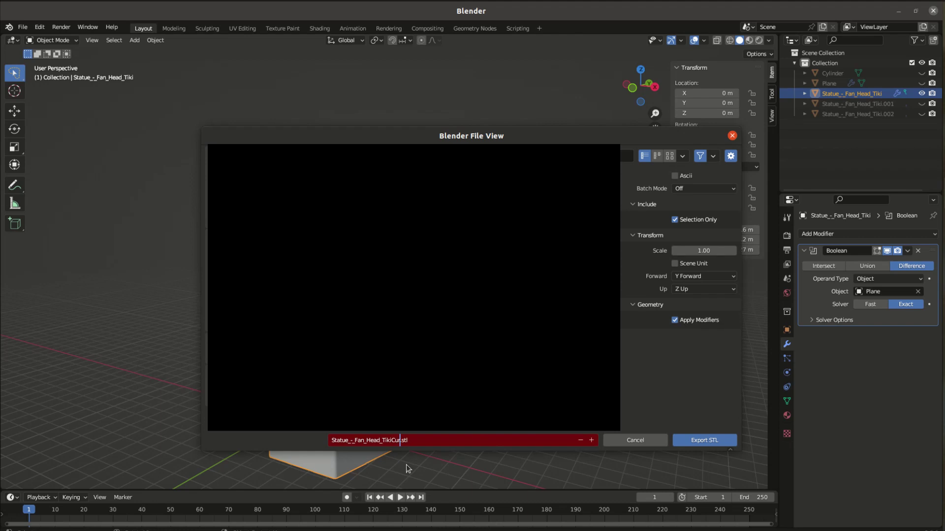
click(707, 441)
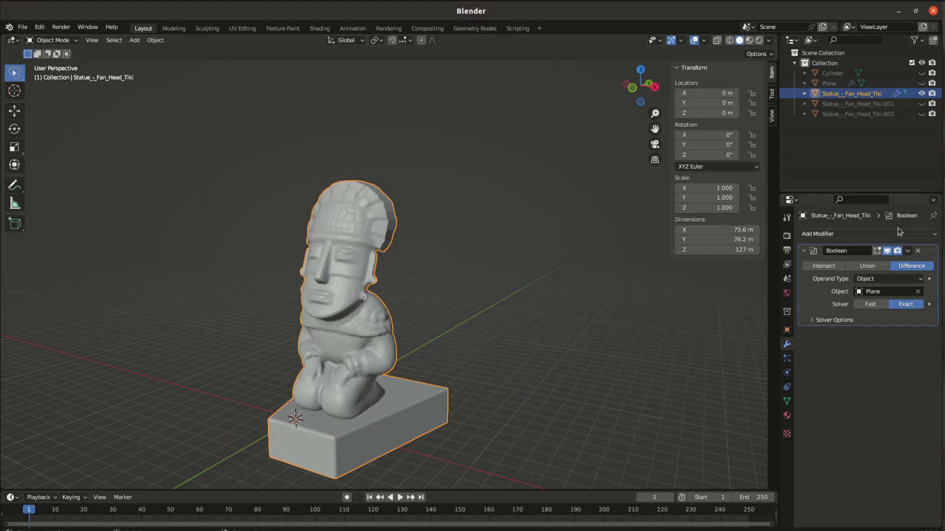
Switch to PrusaSlicer, return to the 3D editor view and import Statue_-_Fan_Head_TikiCut.stl beside the original statue.
click(944, 160)
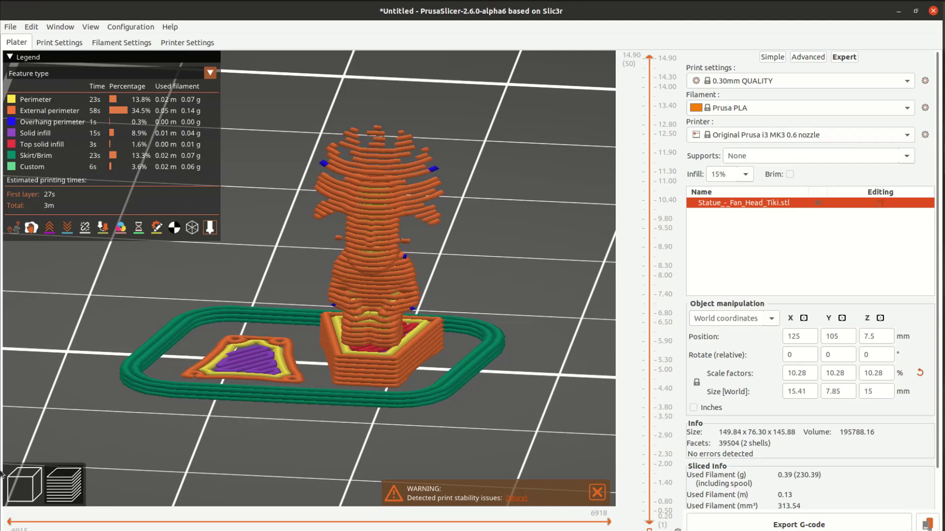
click(22, 492)
scroll(347, 418, down, 3)
scroll(295, 413, up, 2)
drag(278, 412, 250, 412)
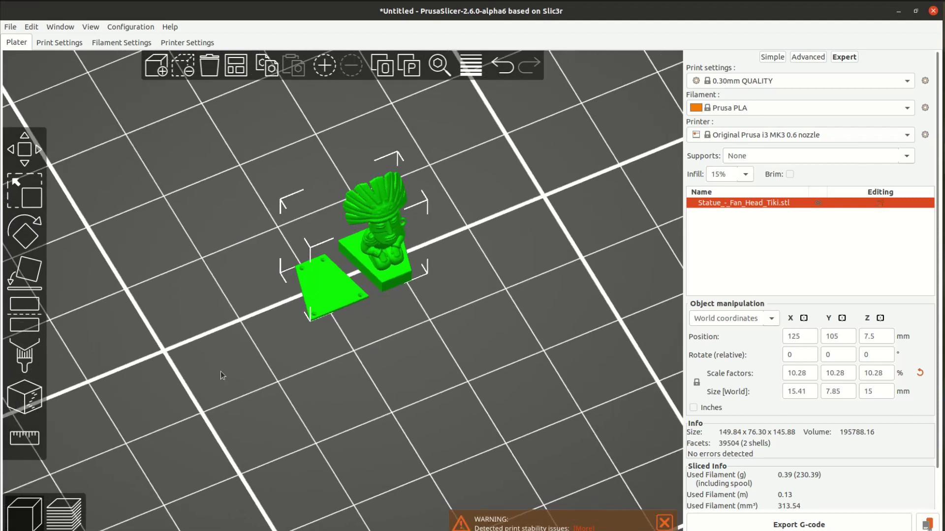
click(157, 65)
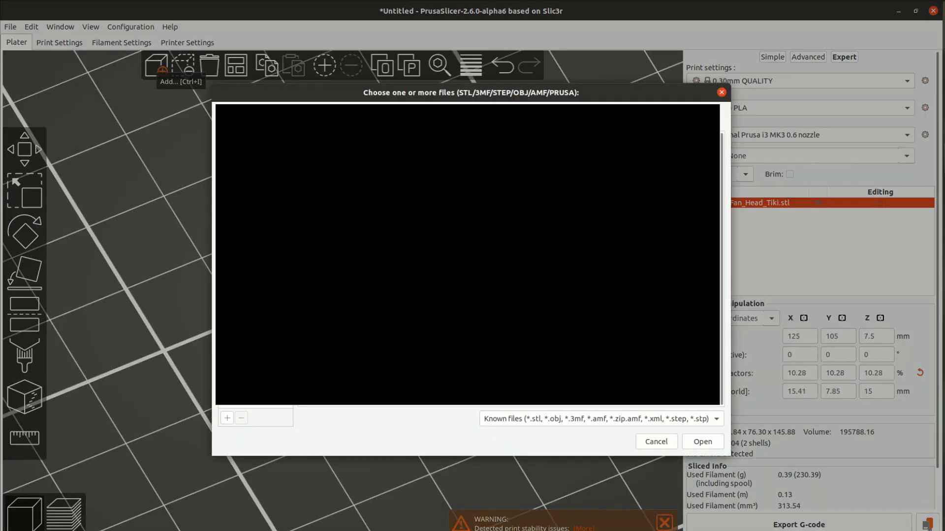
click(709, 442)
Inspect the imported cut statue and scale it uniformly to a Z size of 15 mm.
scroll(419, 377, down, 10)
drag(264, 410, 444, 174)
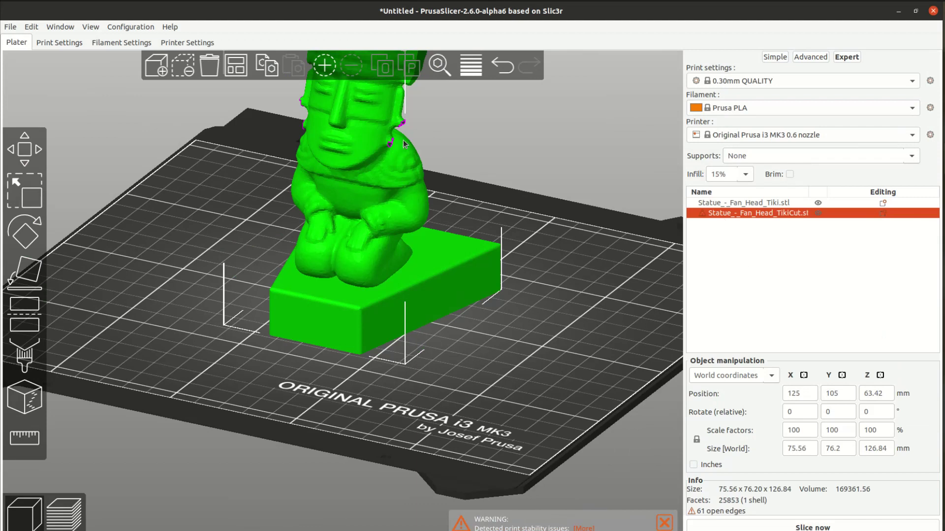
scroll(413, 391, down, 5)
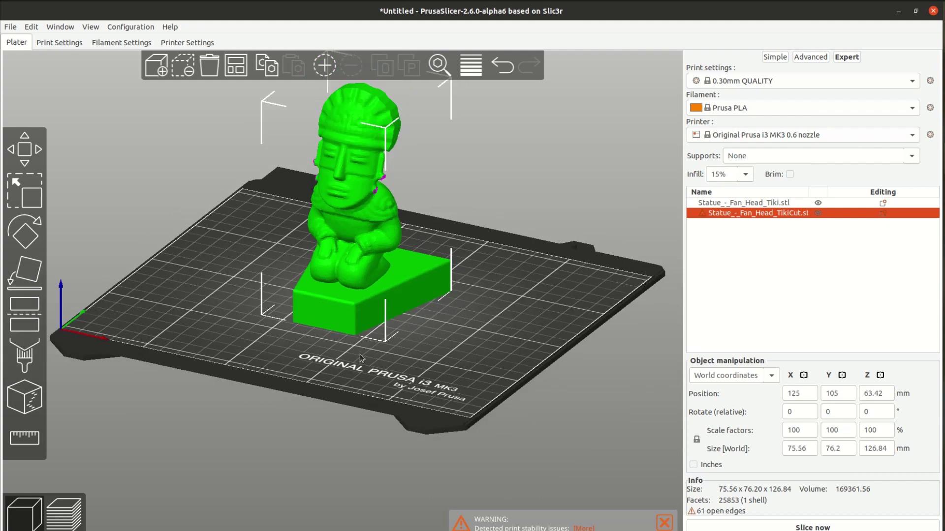
drag(148, 309, 190, 316)
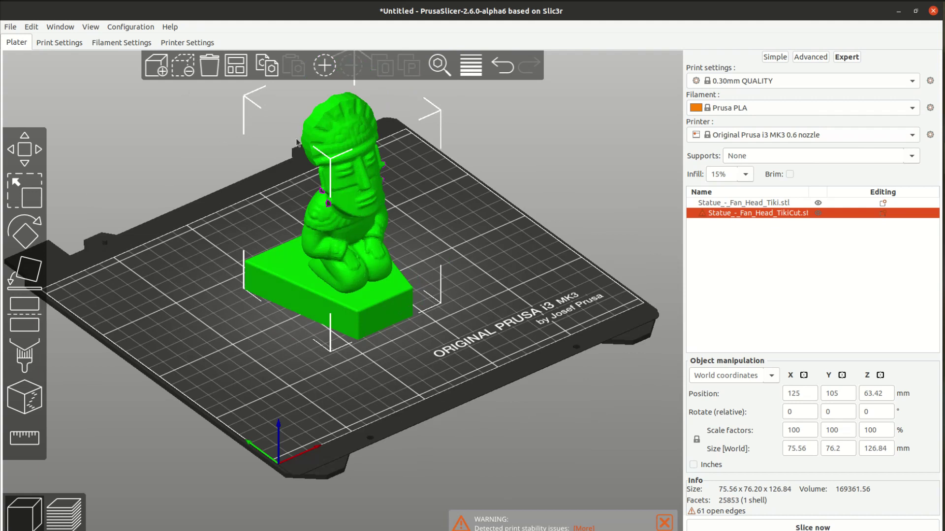
double_click(875, 451)
click(874, 452)
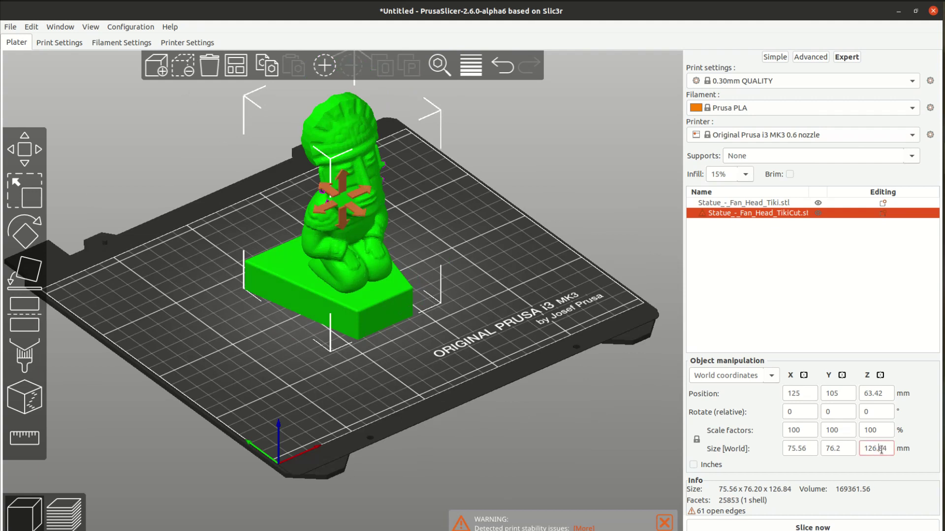
drag(891, 449, 857, 453)
text(15)
key(Return)
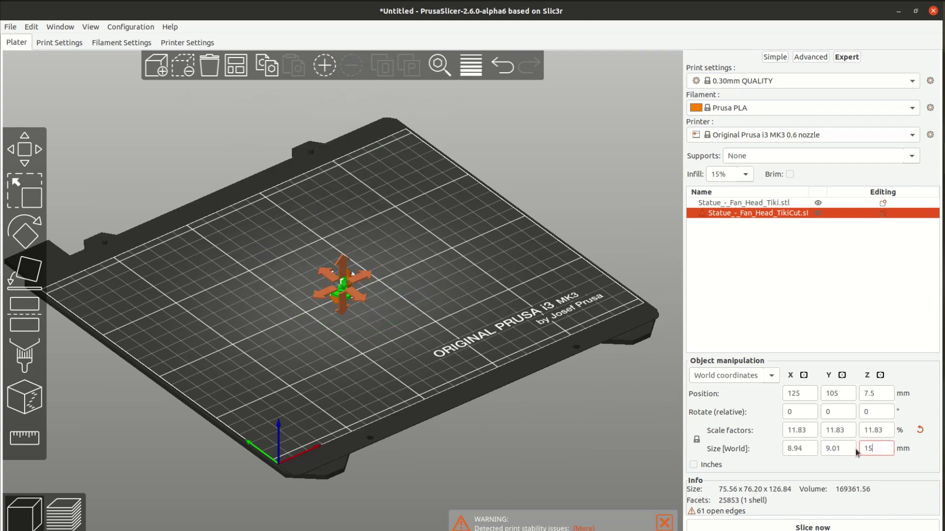
Arrange the cut and original statues on the bed so they stand apart, and view them close up.
click(236, 65)
scroll(386, 335, up, 5)
scroll(412, 378, up, 5)
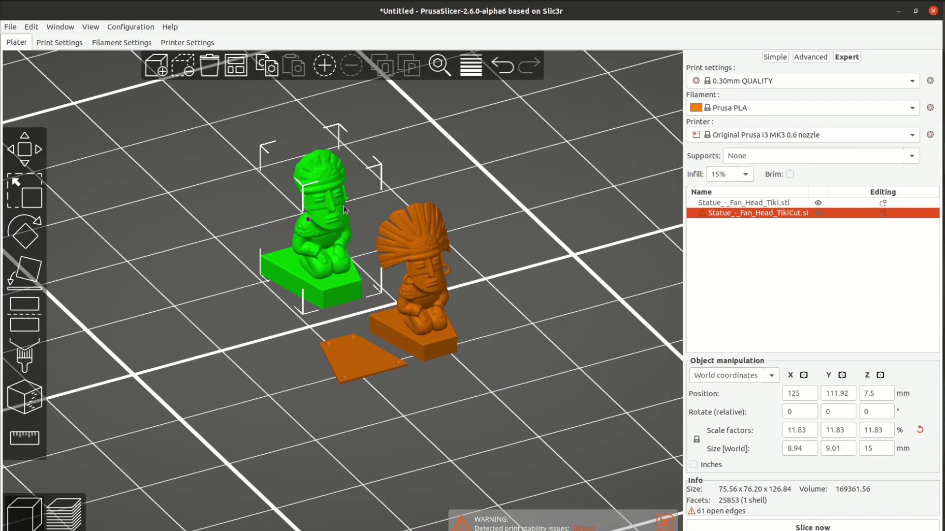
drag(521, 431, 519, 431)
Slice the plate and compare the layer previews of the cut and original statues from the side.
click(807, 528)
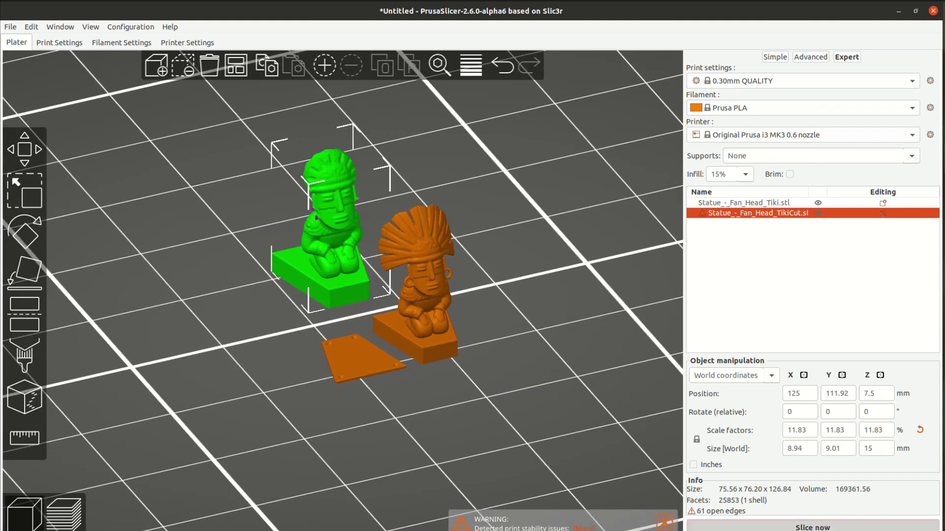
drag(222, 423, 302, 338)
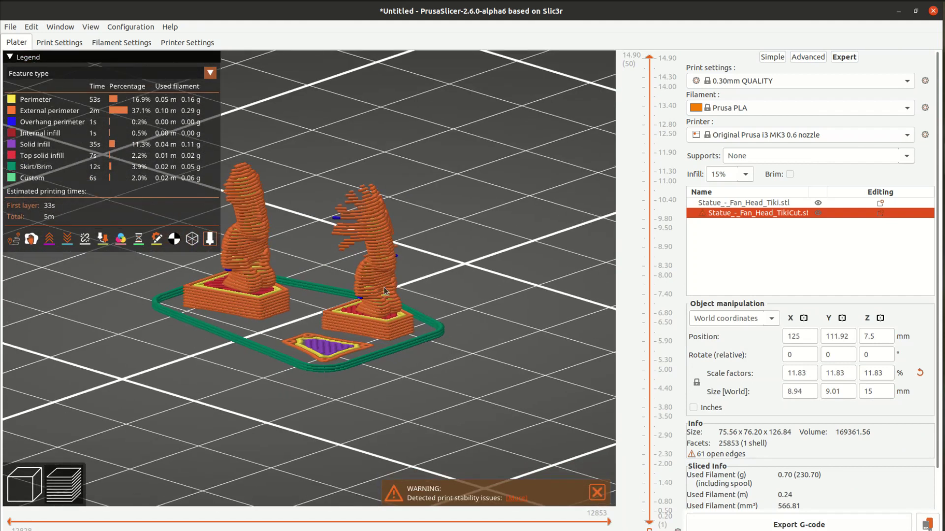
drag(333, 399, 470, 385)
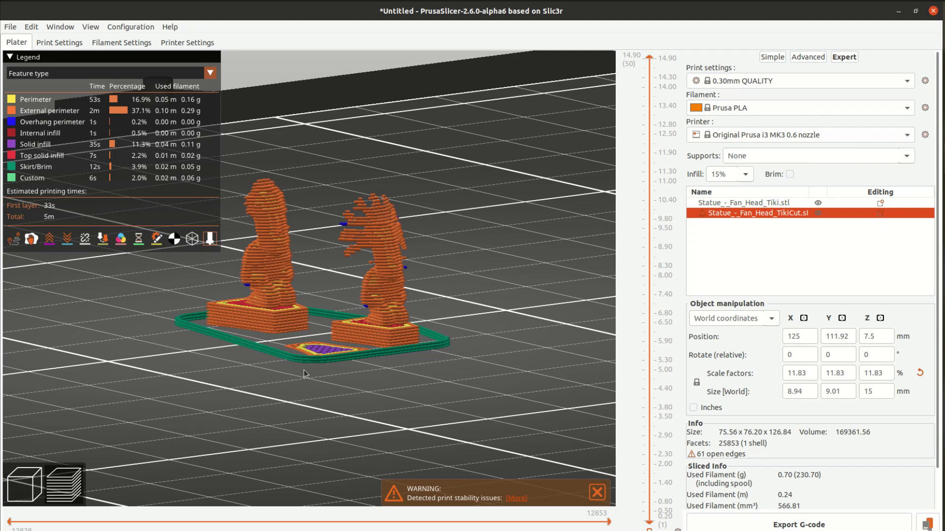
scroll(283, 427, up, 2)
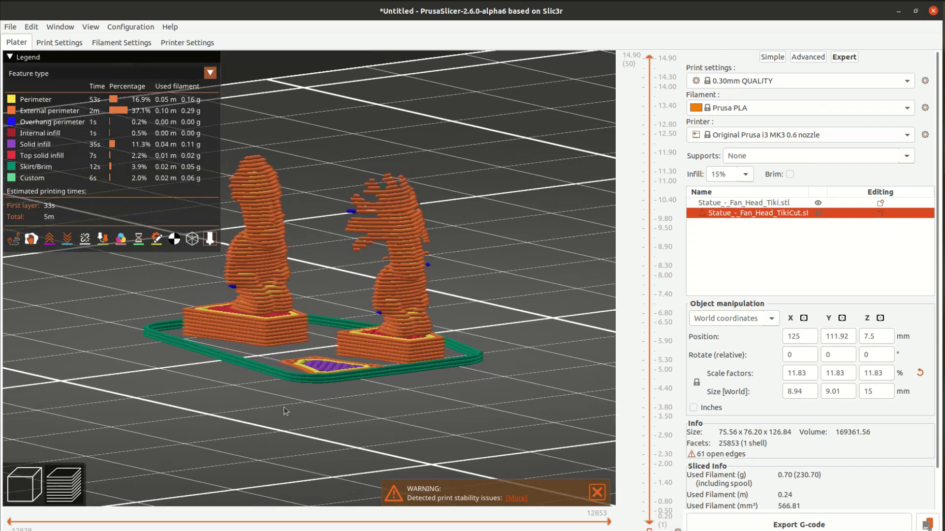